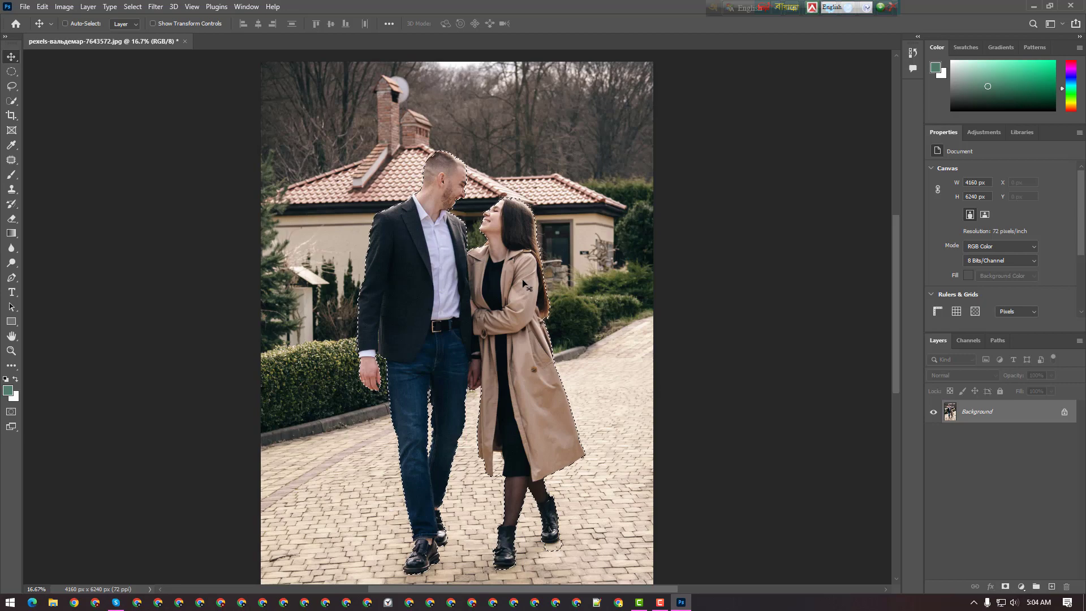
Examine the selection outline around the couple from their heads down to their shoes
key("ctrl+plus")
key("ctrl+plus")
key("ctrl+plus")
scroll(486, 199, "up", 3)
scroll(486, 199, "up", 5)
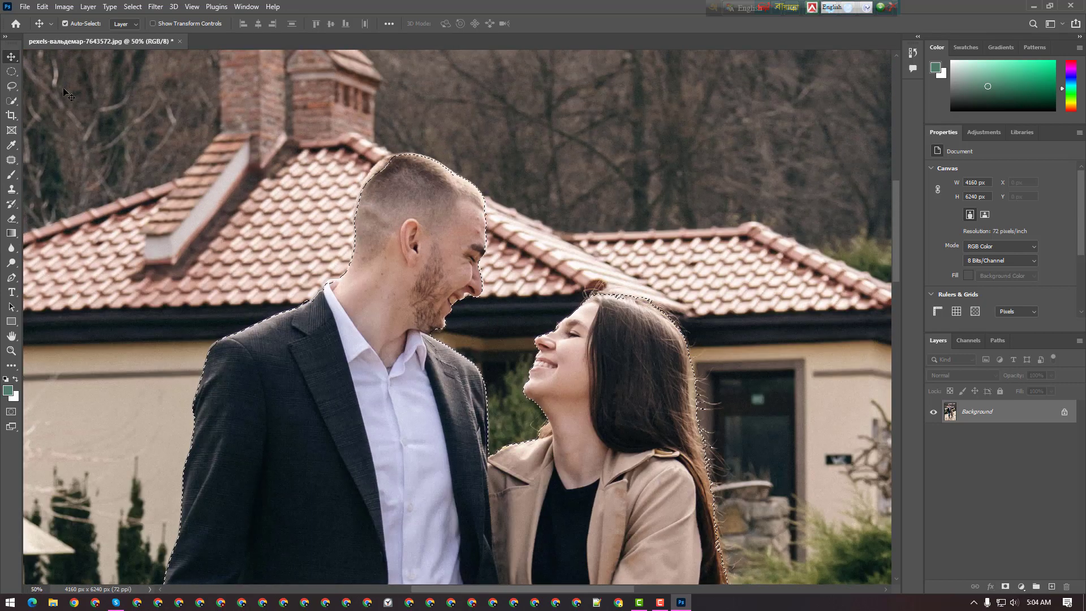
left_click(12, 100)
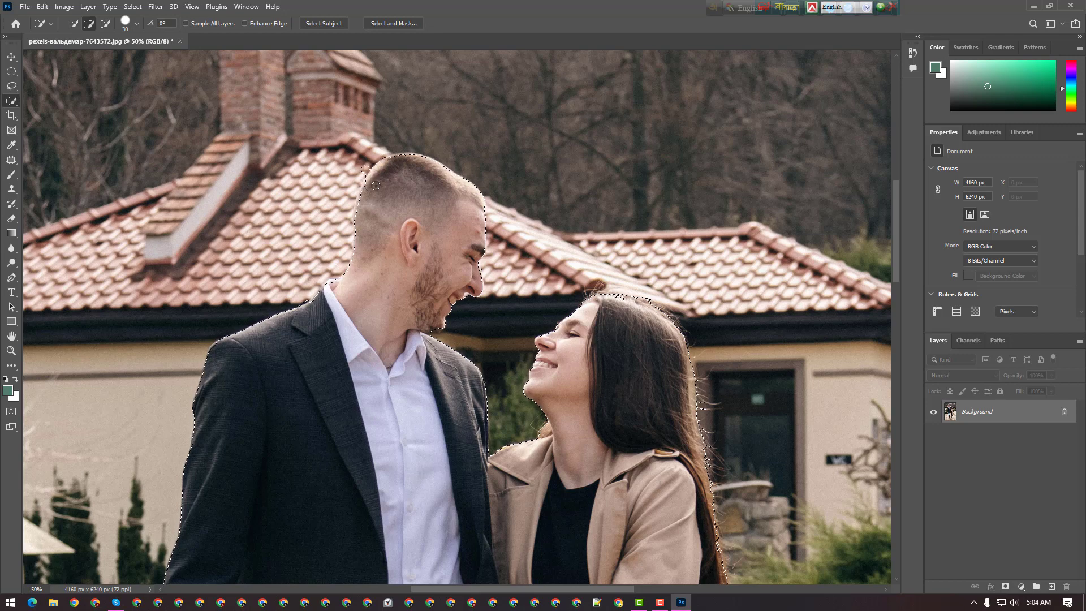
scroll(375, 186, "down", 1)
left_click(330, 258)
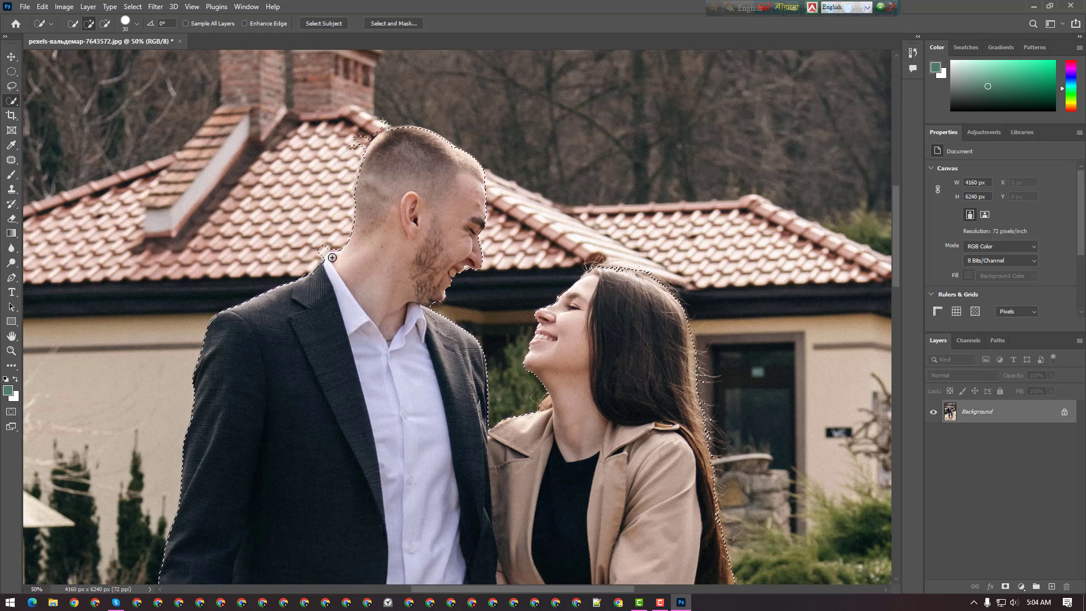
scroll(377, 244, "down", 7)
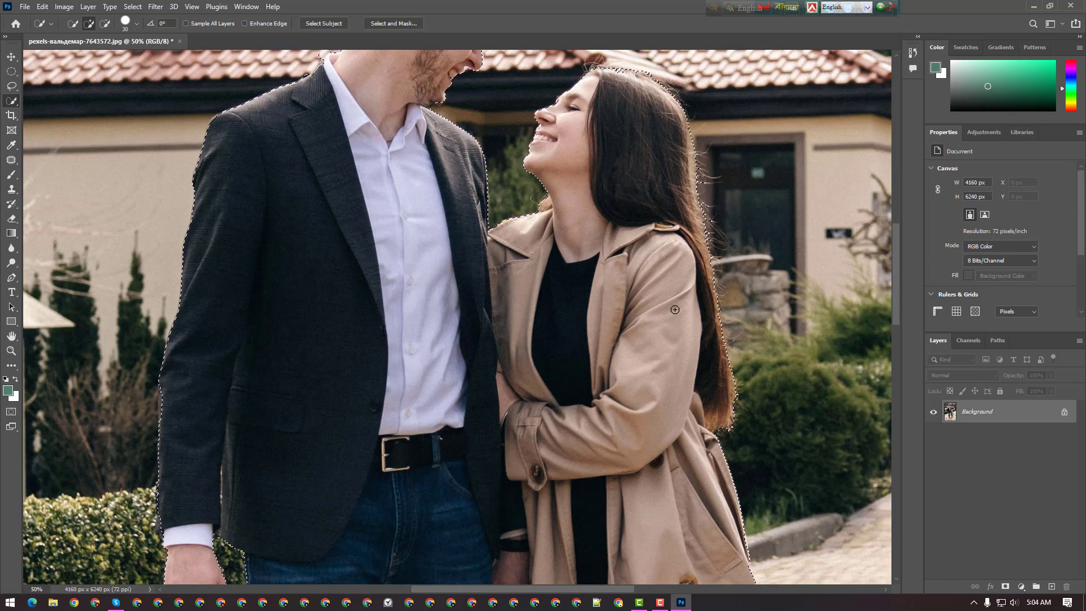
scroll(763, 366, "down", 2)
scroll(763, 366, "down", 8)
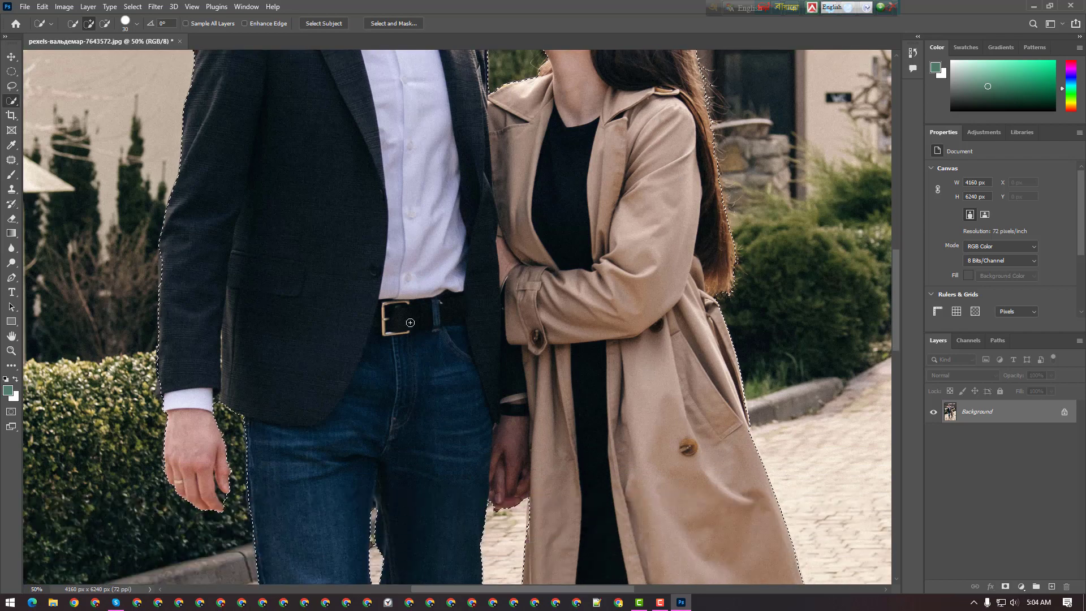
scroll(341, 317, "down", 14)
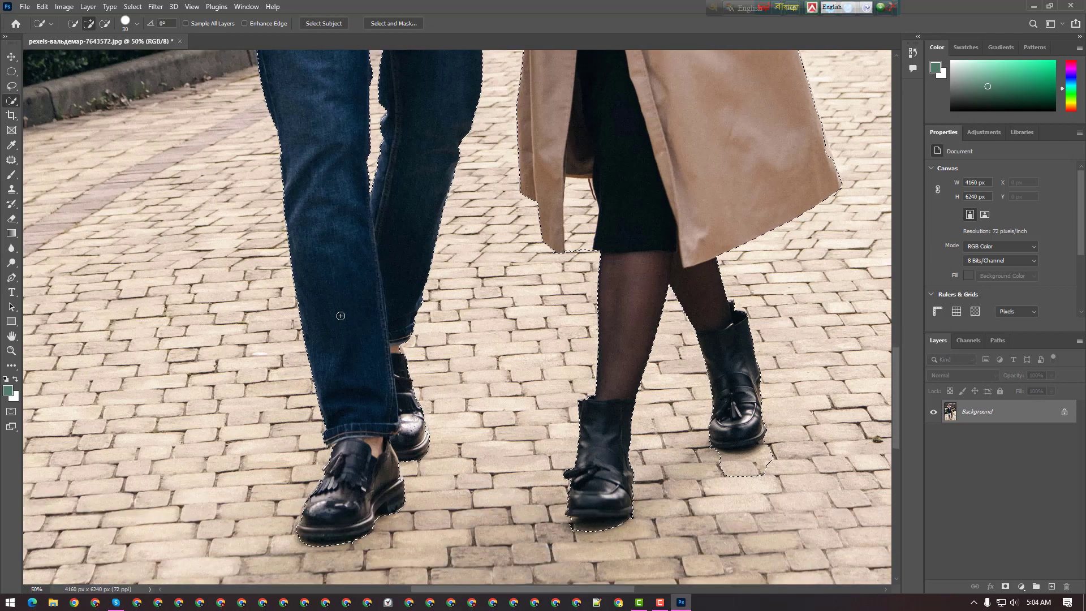
scroll(341, 315, "up", 6)
scroll(341, 313, "up", 18)
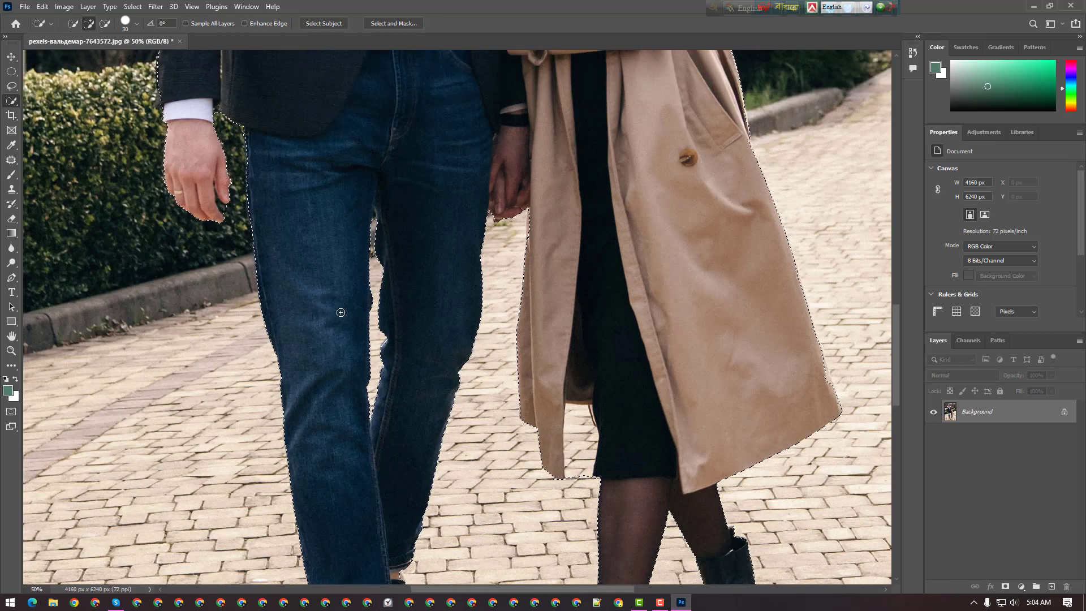
scroll(378, 345, "up", 6)
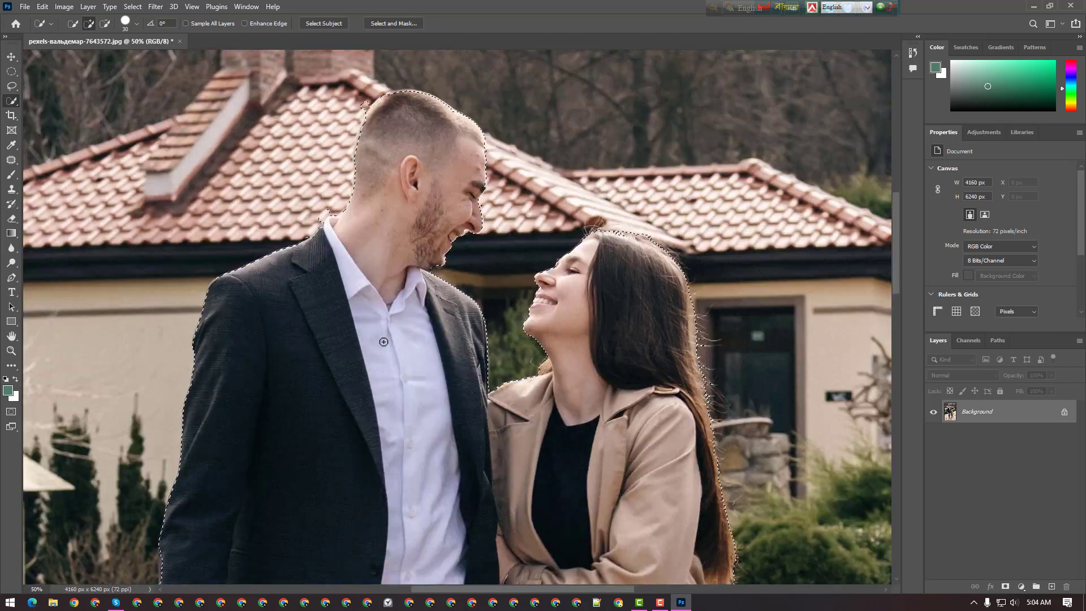
key("ctrl+minus")
key("ctrl+minus")
key("ctrl+minus")
key("ctrl+minus")
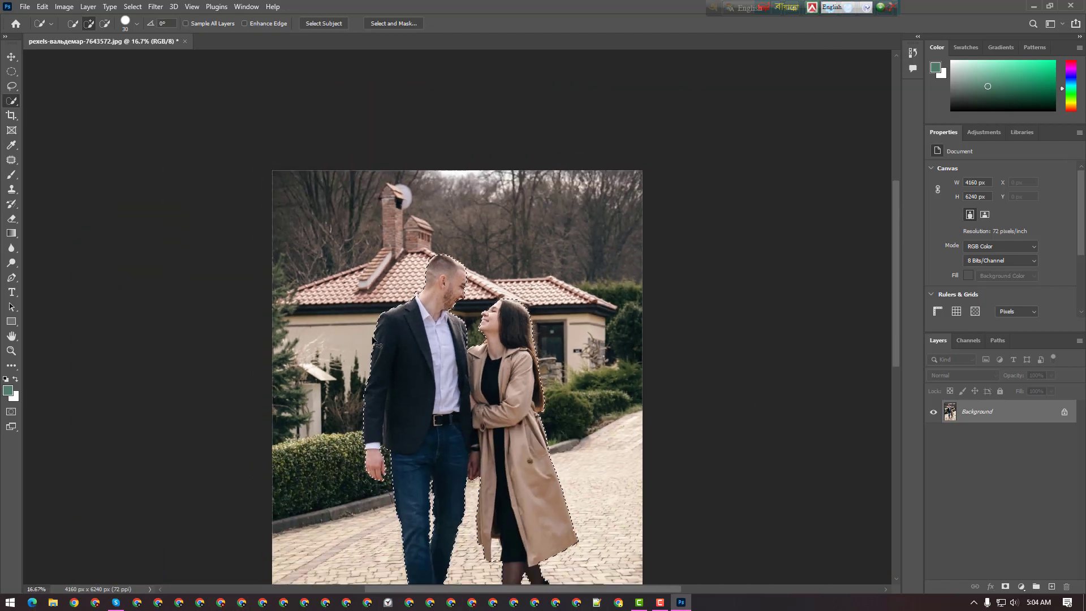
scroll(373, 336, "down", 2)
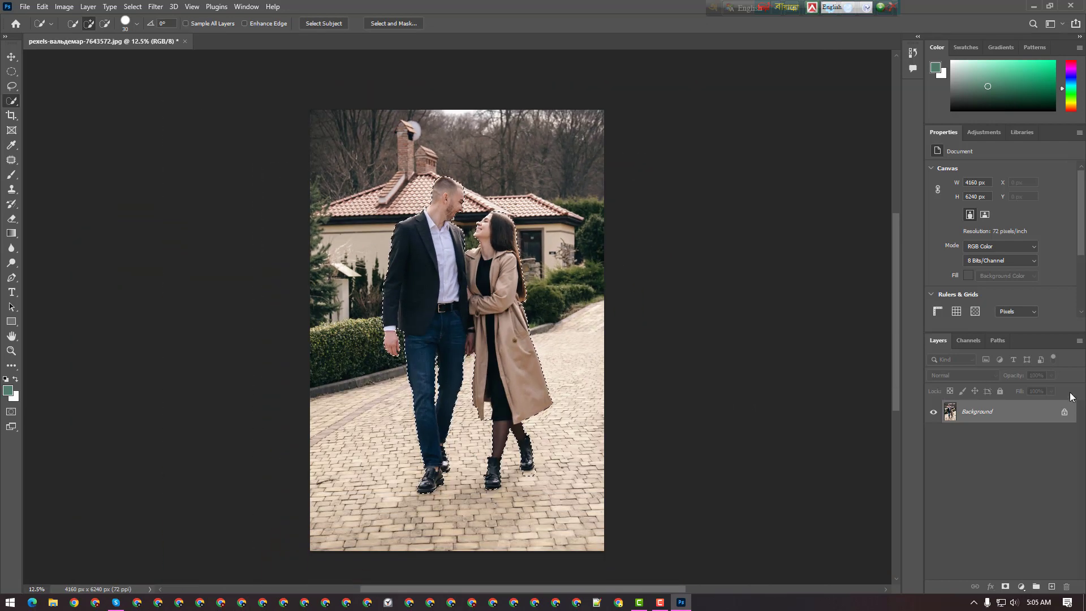
Recreate the selection of the couple using the automatic Subject selection
left_click(13, 86)
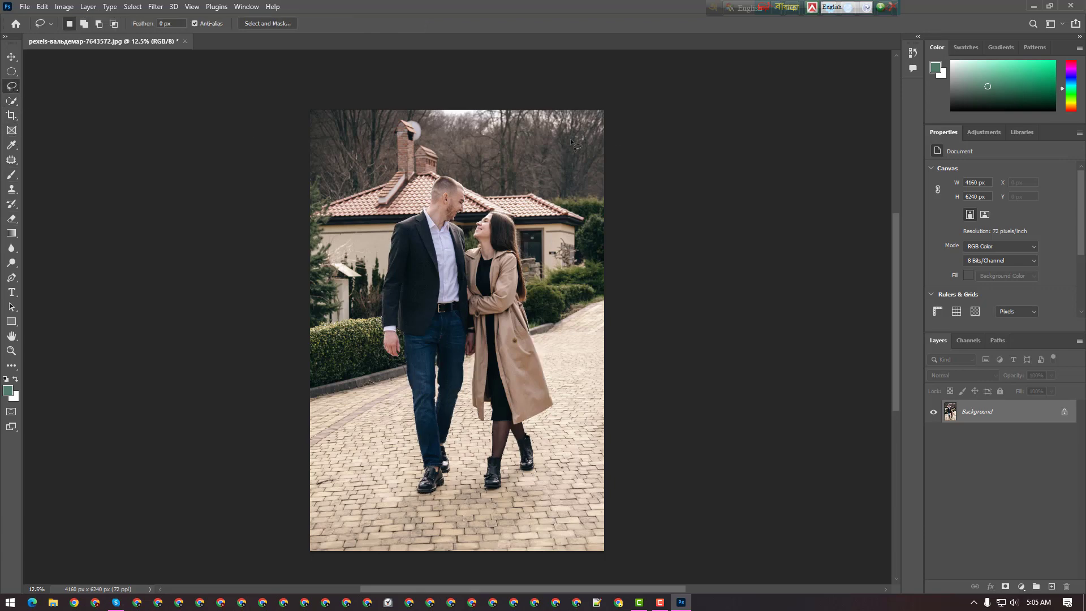
left_click(10, 59)
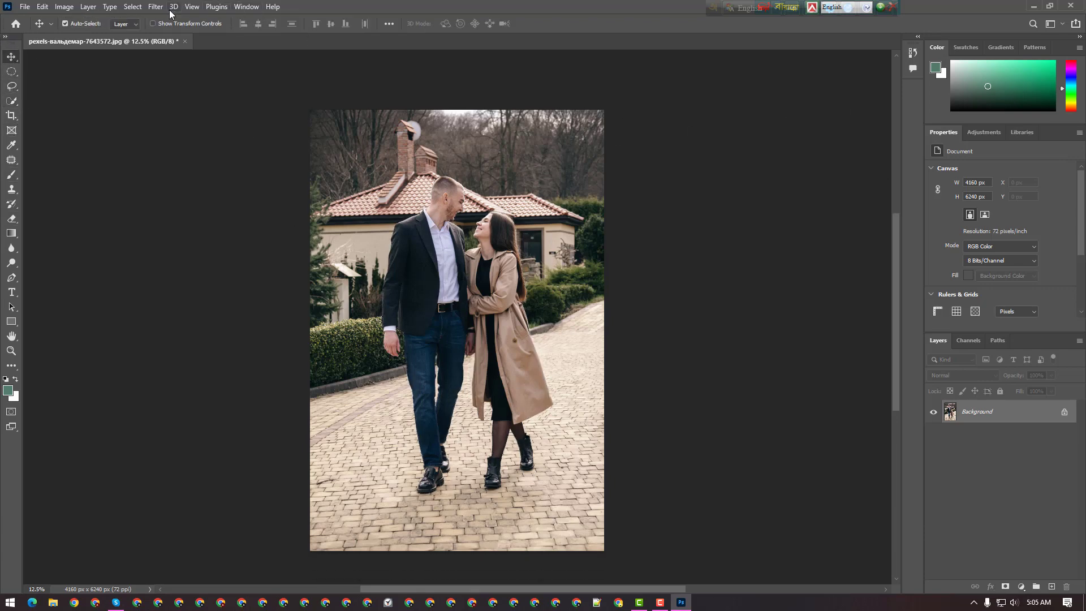
left_click(133, 6)
left_click(146, 138)
Check the new selection's edges closely around the couple's heads, shoulders and upper bodies
left_click(10, 348)
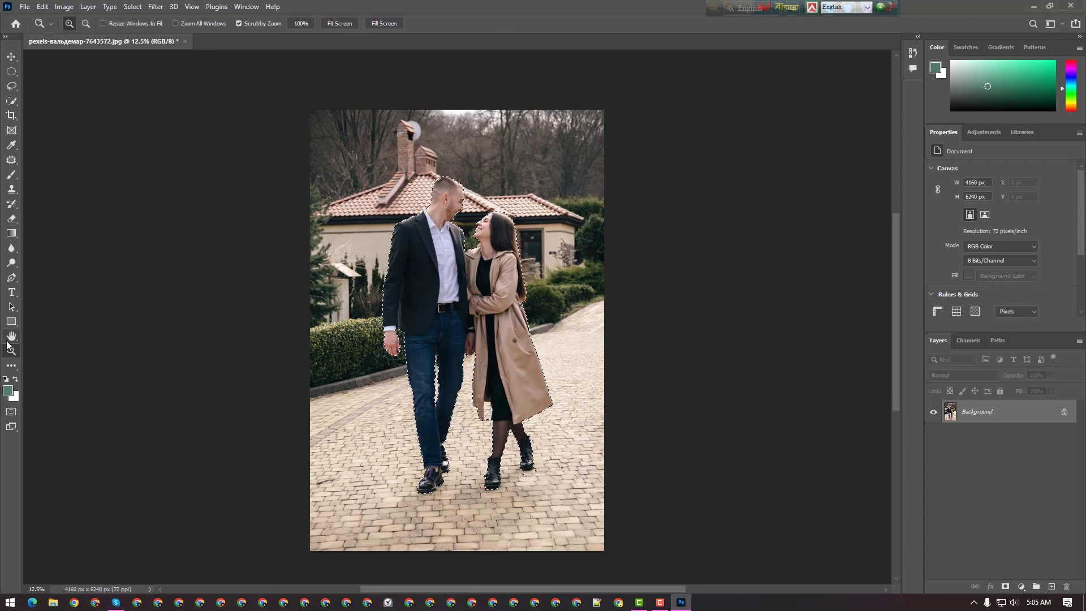
left_click_drag(449, 218, 531, 224)
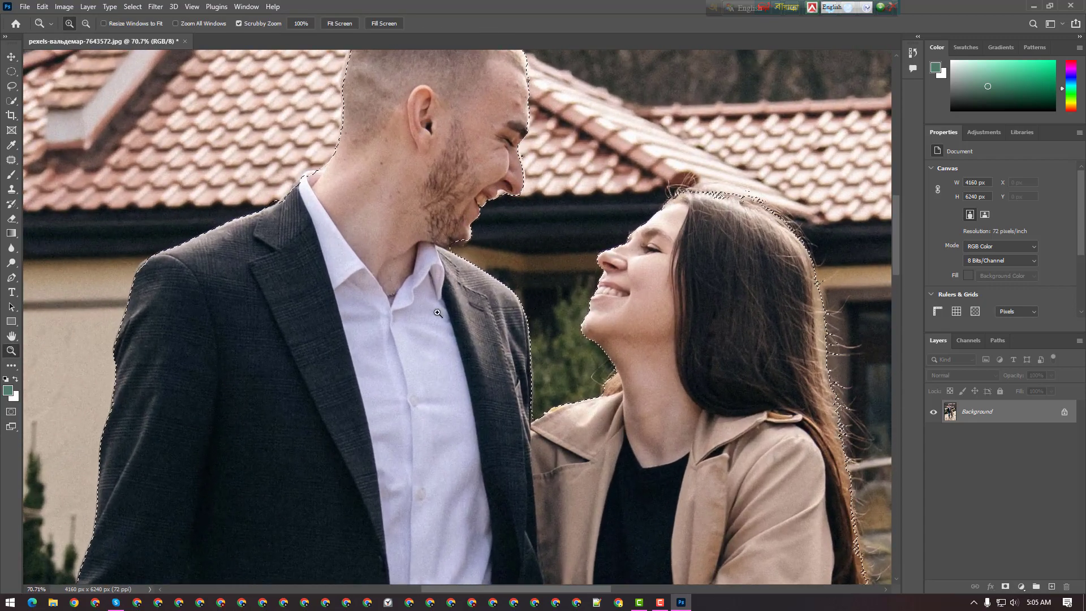
scroll(437, 313, "up", 5)
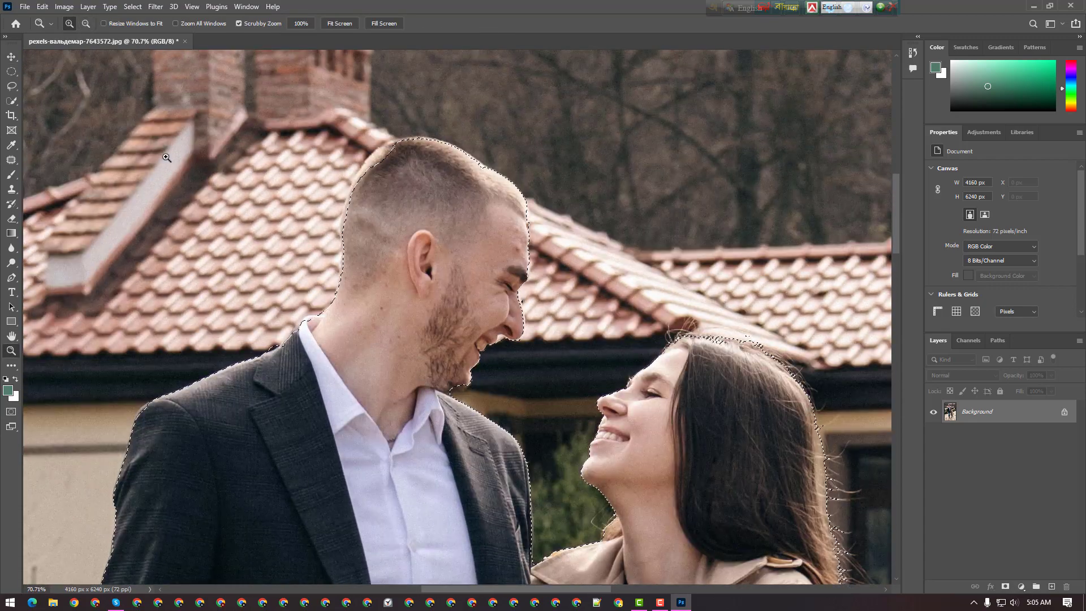
left_click(11, 100)
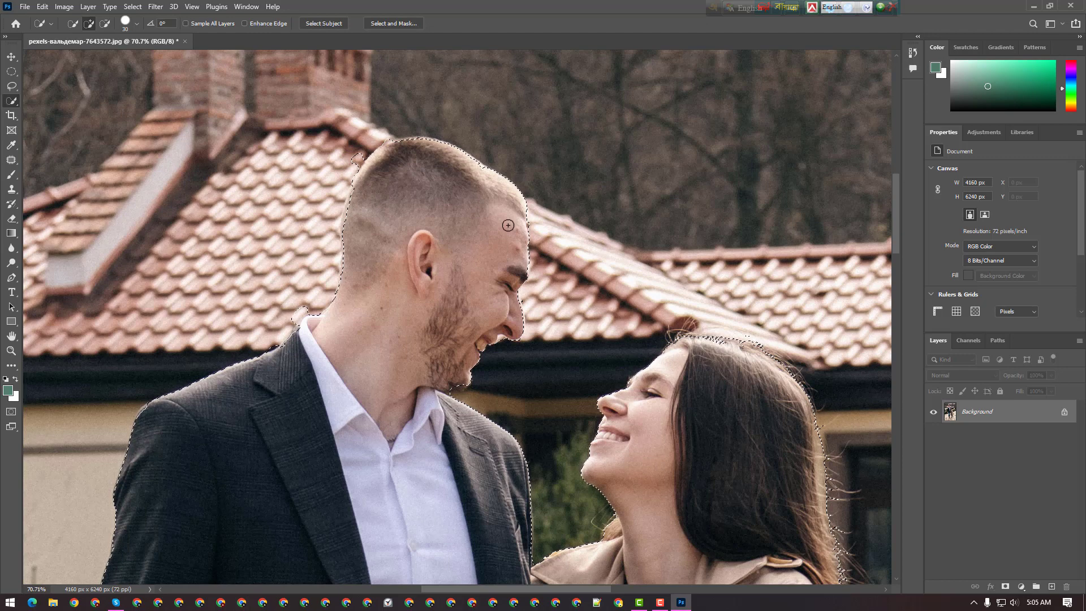
scroll(508, 225, "down", 5)
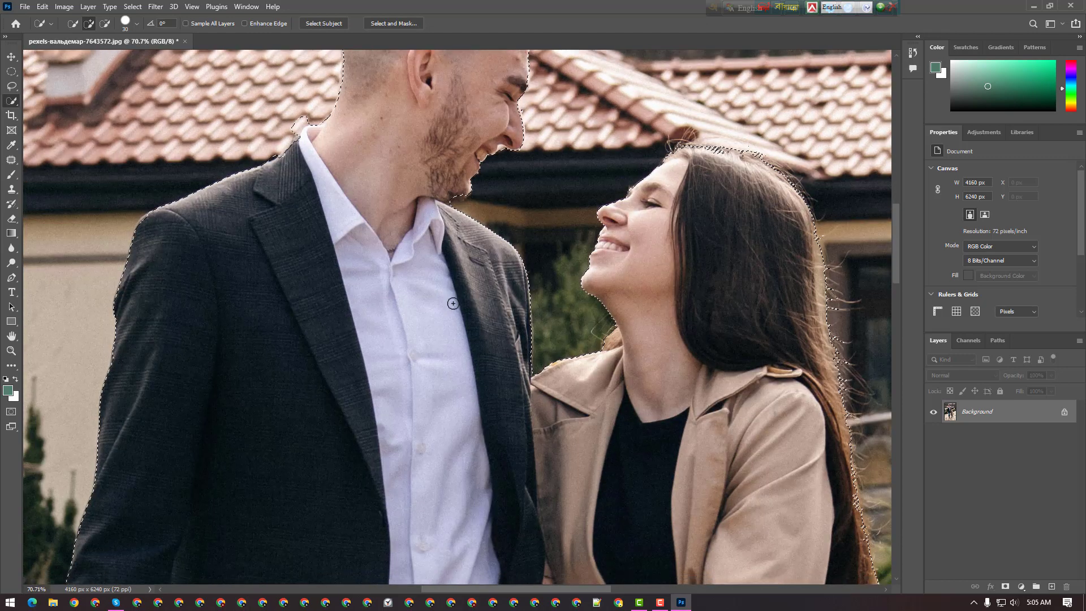
scroll(453, 304, "down", 1)
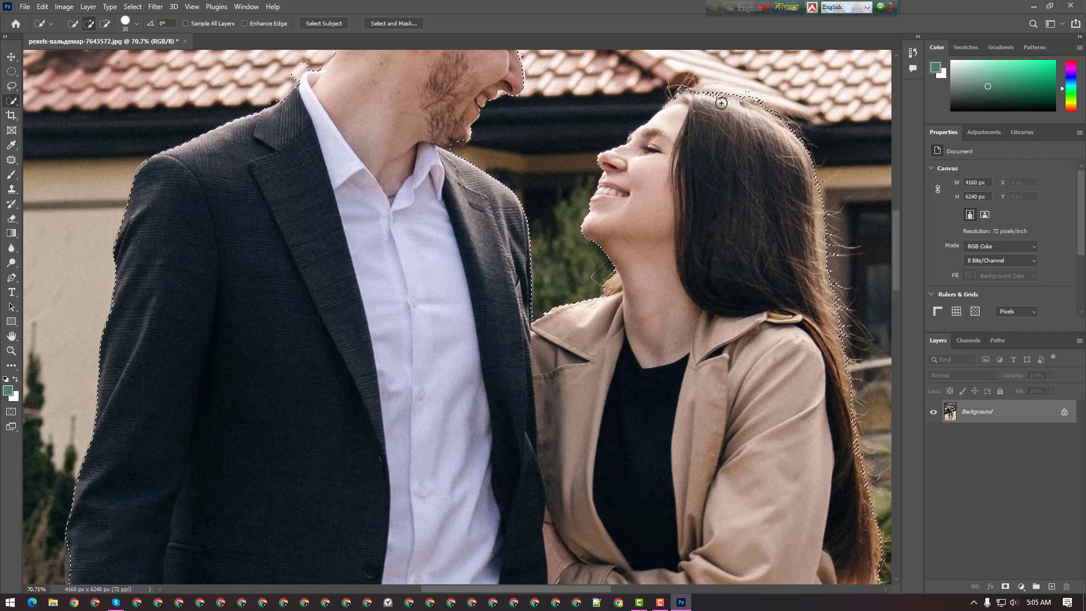
scroll(776, 225, "down", 1)
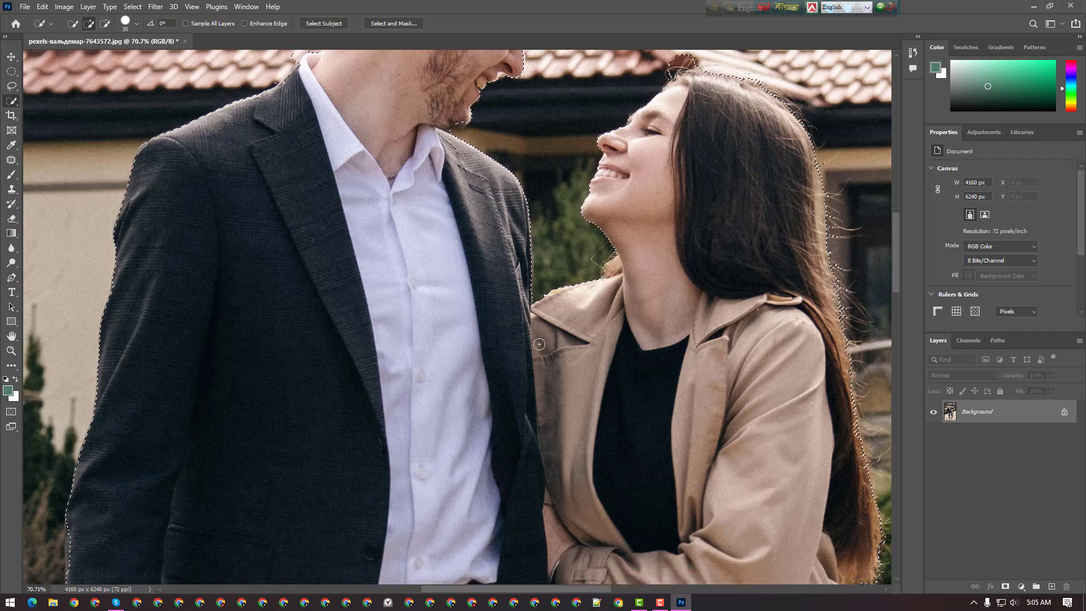
scroll(539, 344, "down", 5)
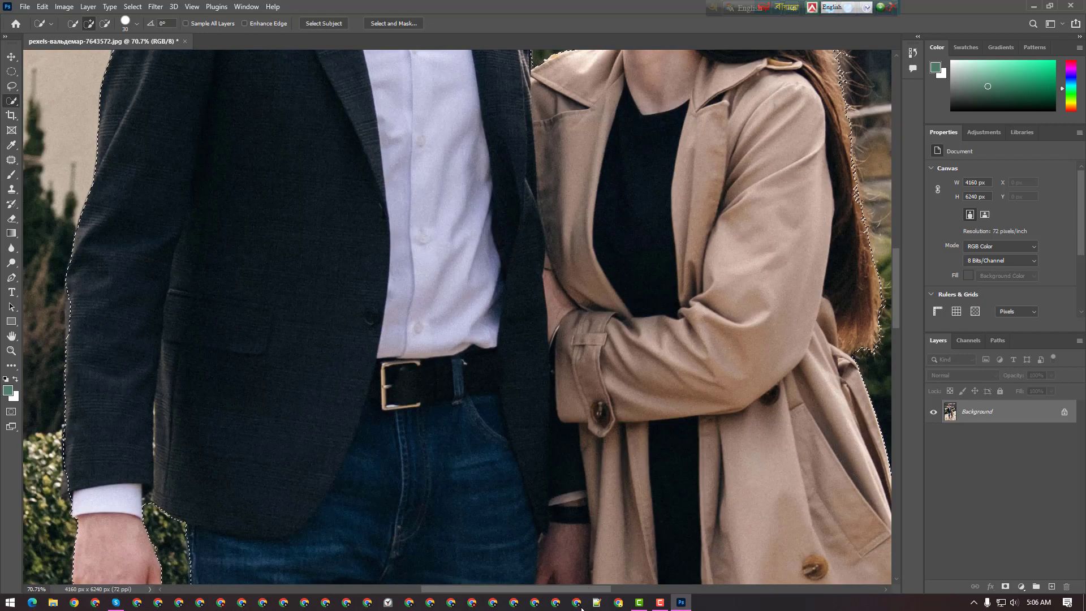
Subtract the pavement gap between the woman's coat flap and black skirt from the selection with the Quick Selection tool
left_click_drag(582, 589, 621, 589)
left_click_drag(897, 256, 894, 359)
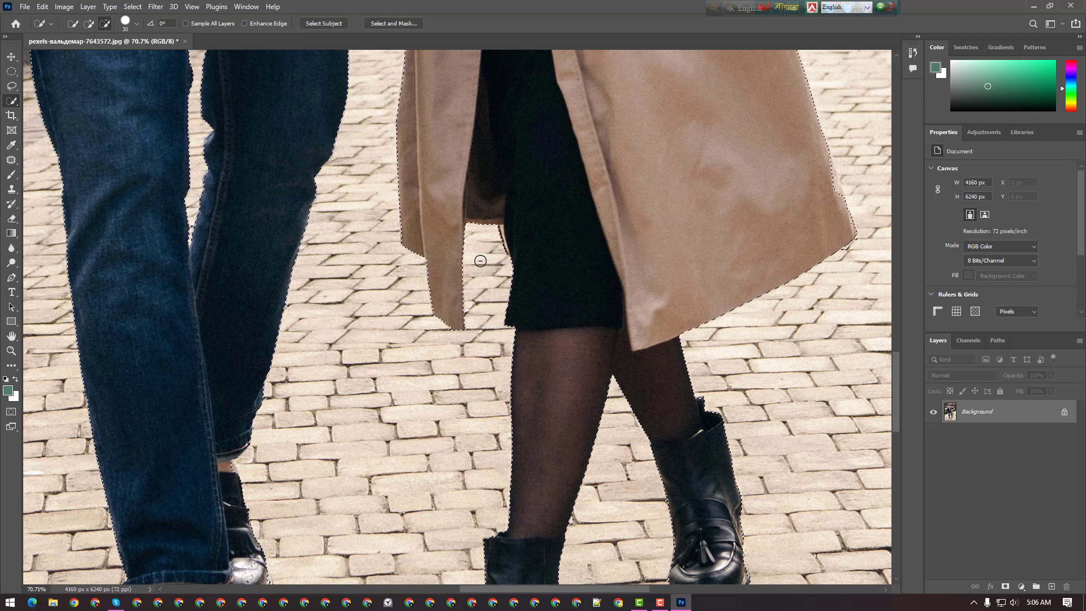
scroll(475, 287, "down", 2)
scroll(475, 287, "down", 6)
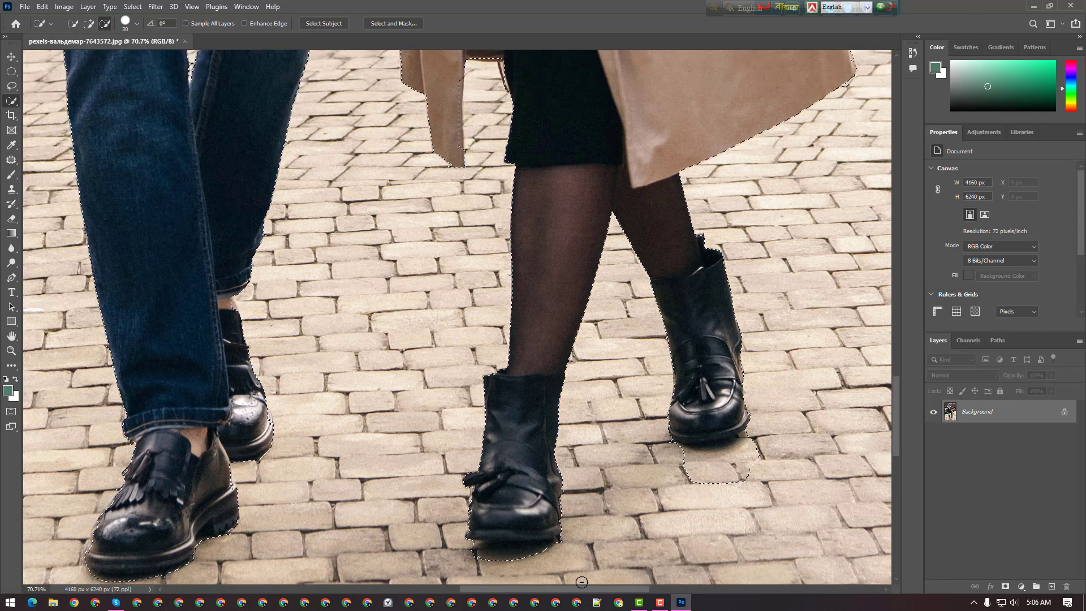
Inspect the selection outline along the man's legs, hand, jacket sleeve and head
left_click_drag(574, 588, 515, 589)
scroll(422, 262, "up", 15)
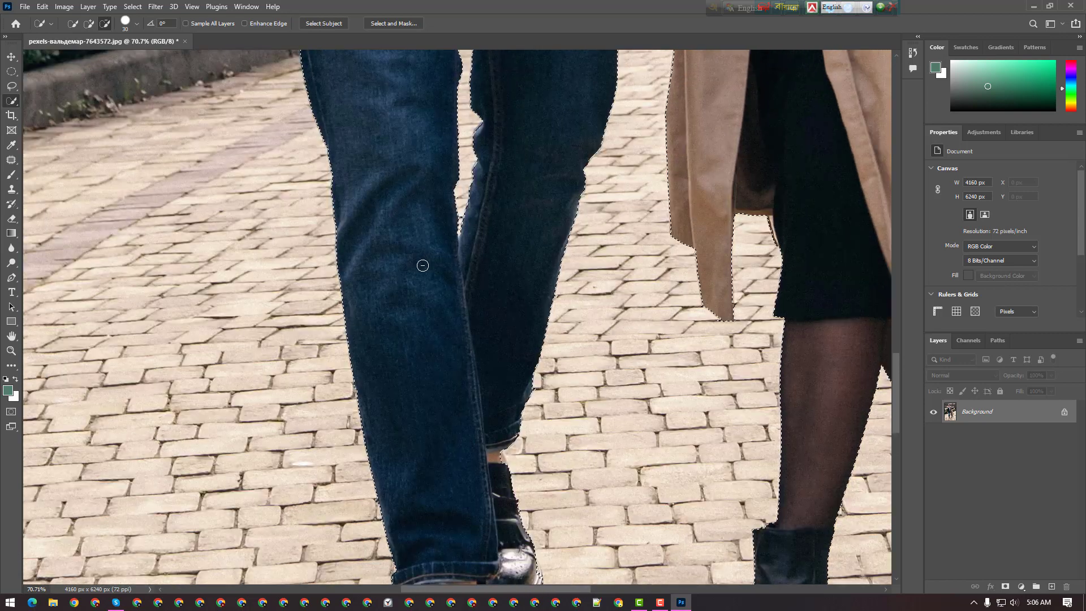
scroll(424, 273, "up", 15)
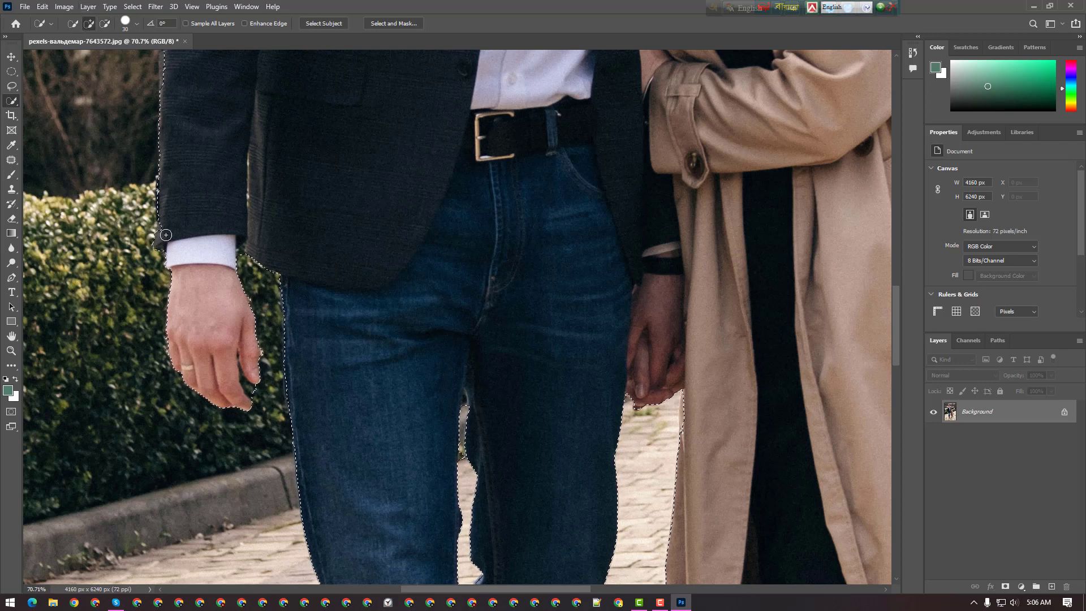
scroll(184, 215, "up", 6)
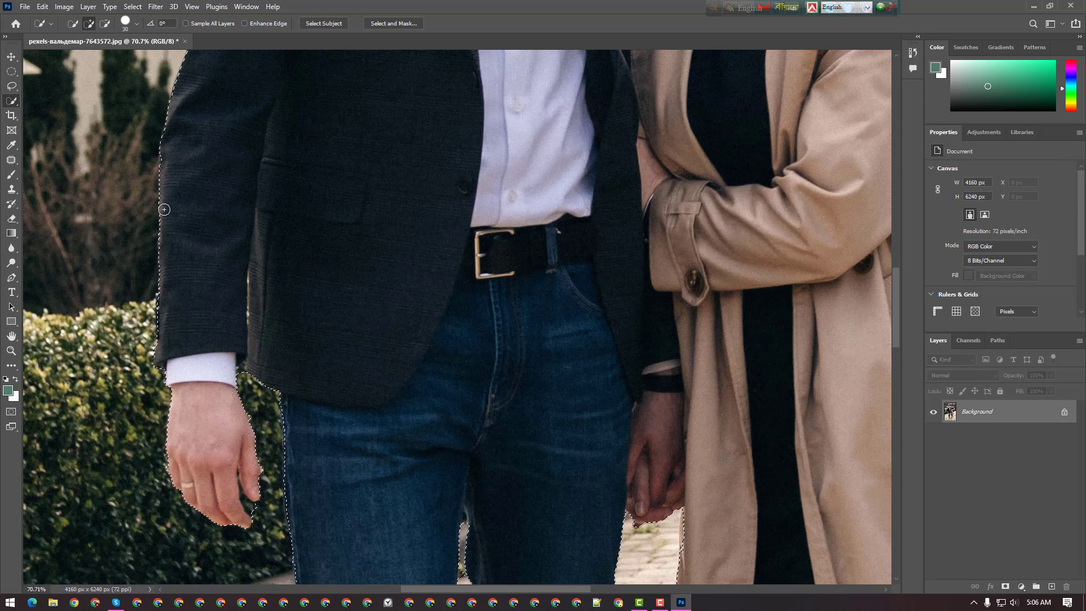
scroll(176, 200, "up", 4)
scroll(165, 240, "up", 7)
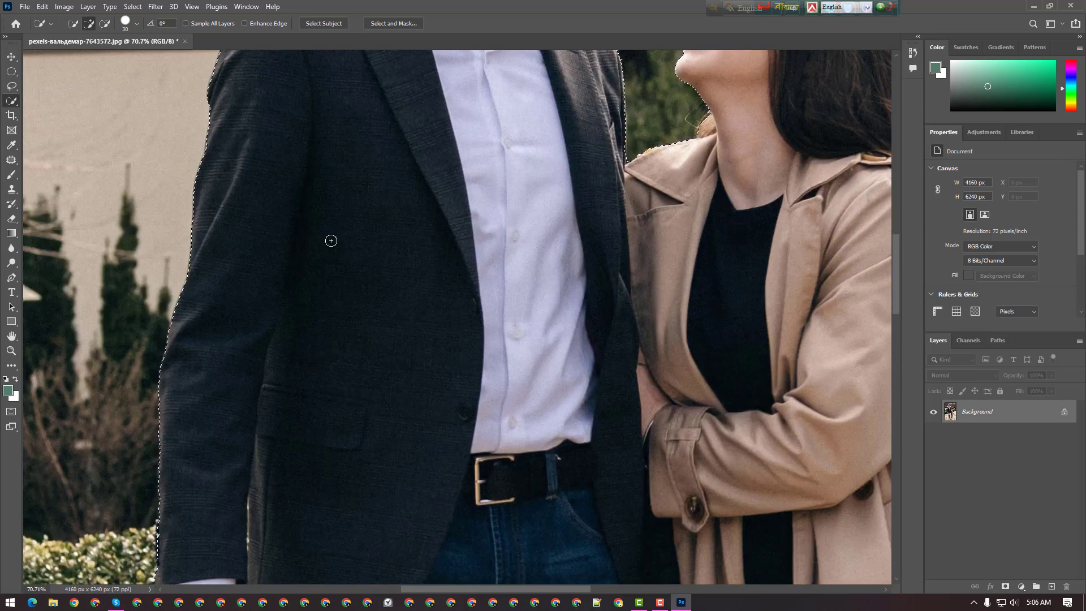
scroll(339, 243, "up", 20)
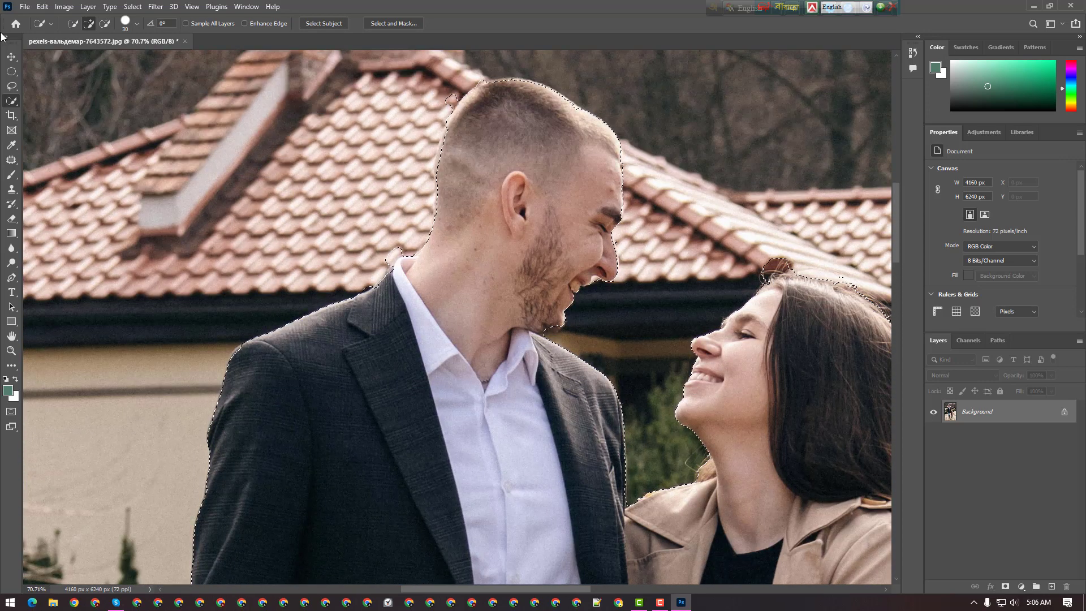
Copy the selected couple from the Background onto a new layer
left_click(12, 351)
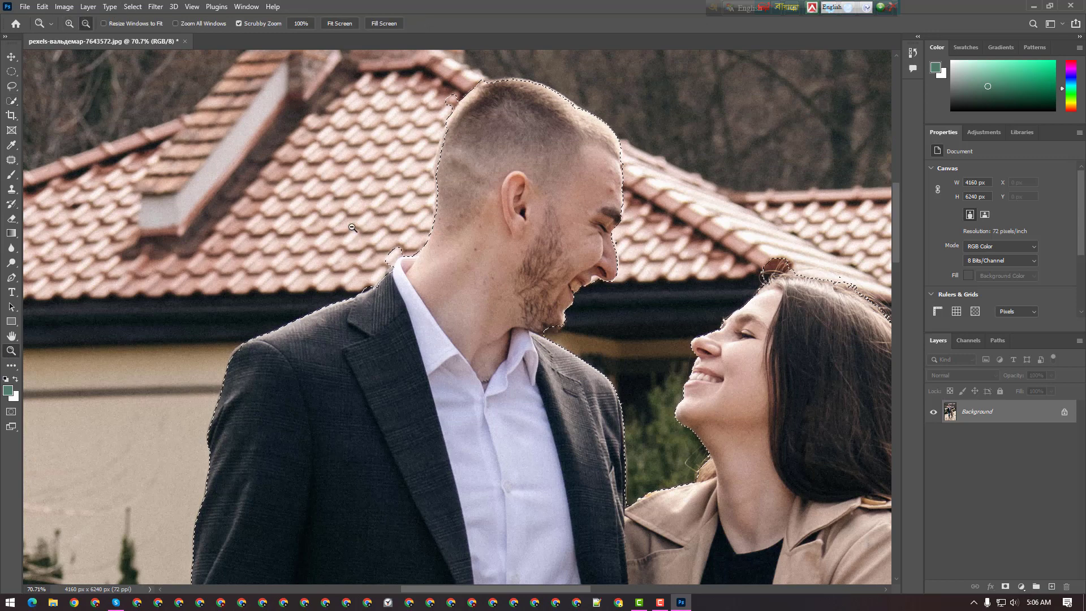
left_click_drag(352, 227, 286, 177)
scroll(705, 281, "down", 2)
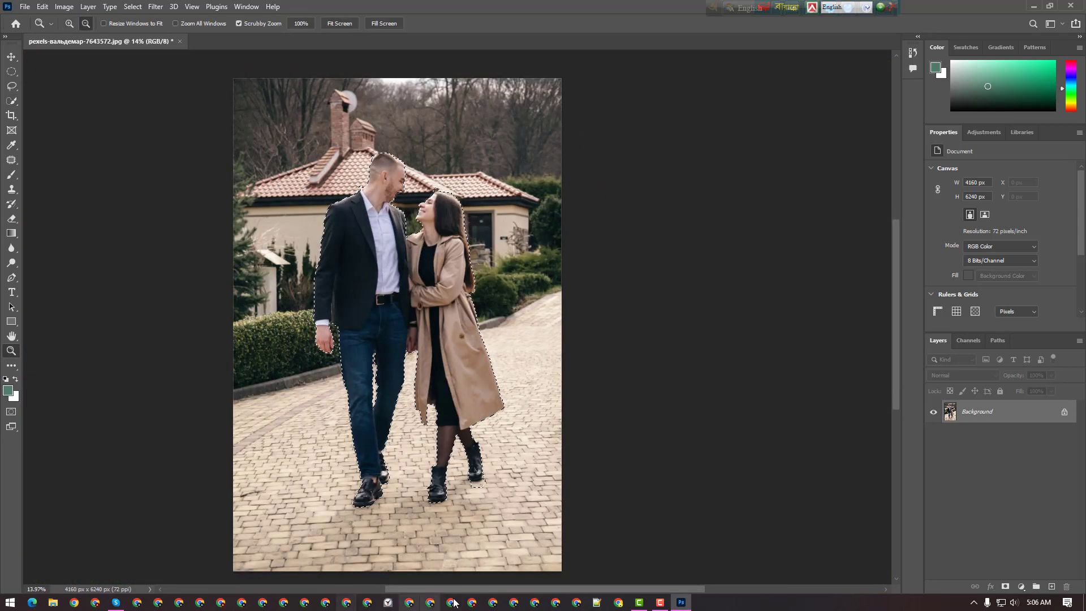
key("ctrl+j")
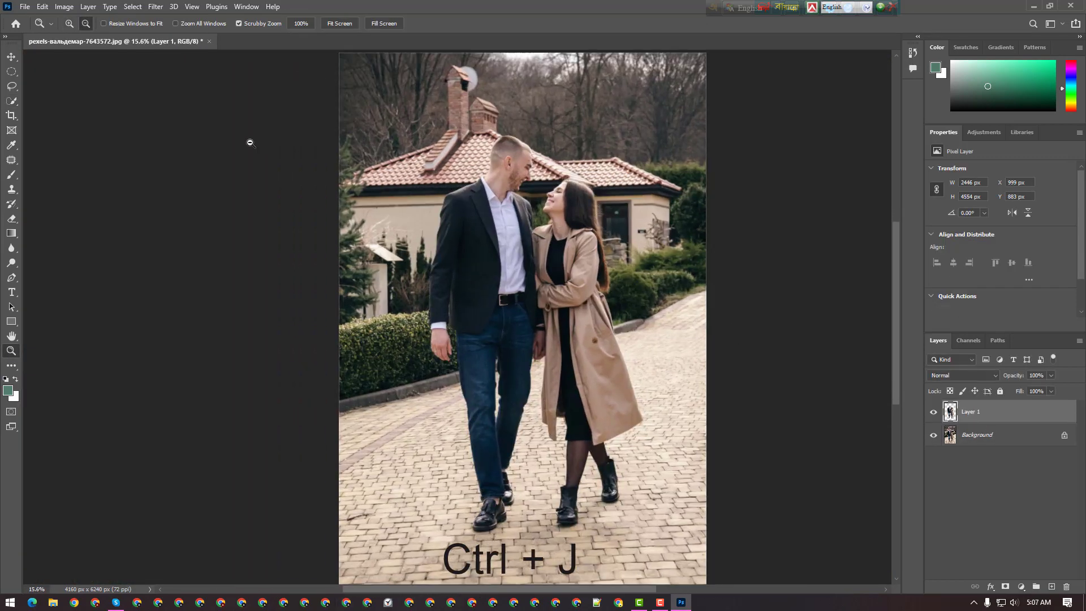
Load the pixels of Layer 1 as a selection
left_click(134, 7)
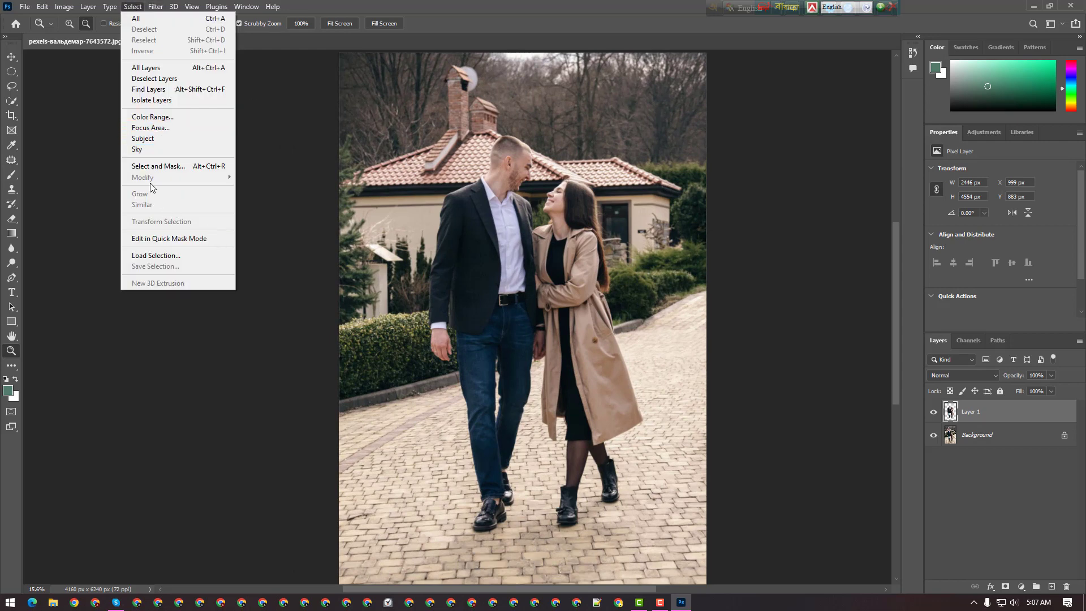
right_click(952, 411)
right_click(949, 414)
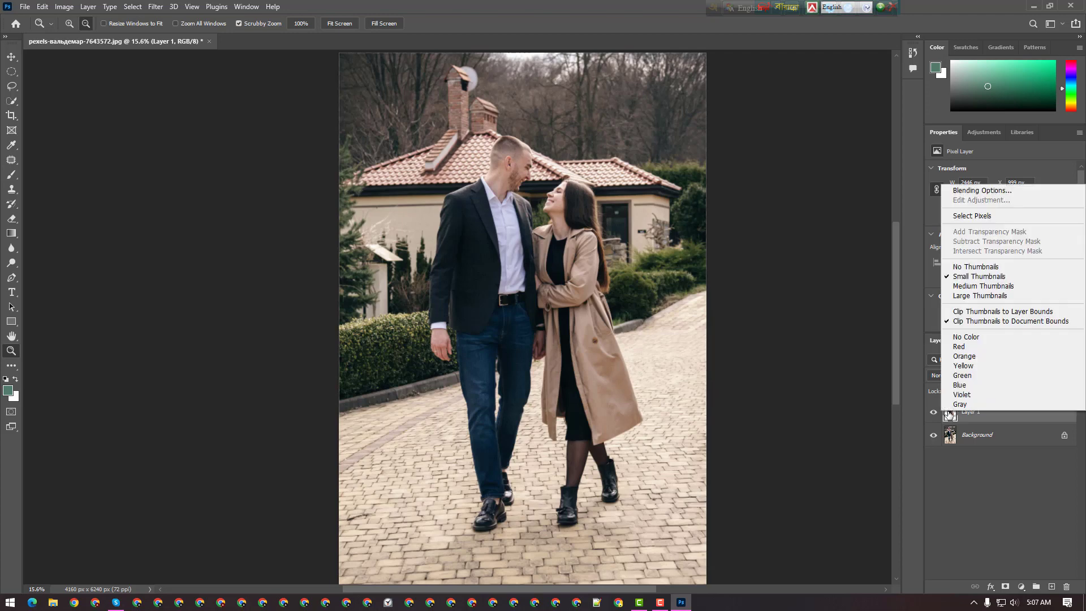
left_click(971, 216)
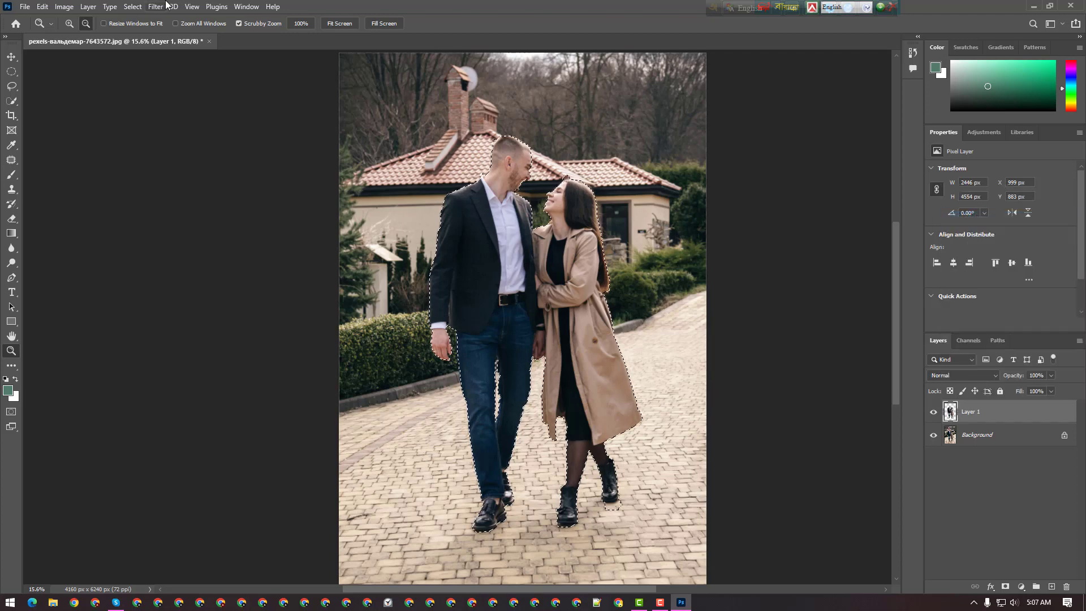
Expand the selection around the couple by 10 pixels
left_click(132, 7)
mouse_move(159, 179)
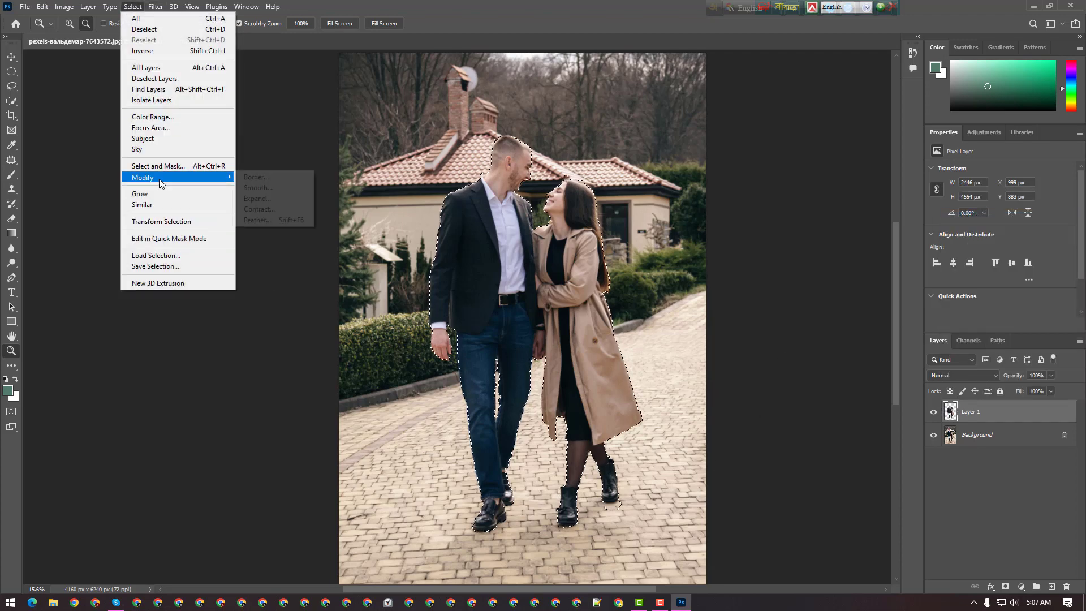
left_click(255, 199)
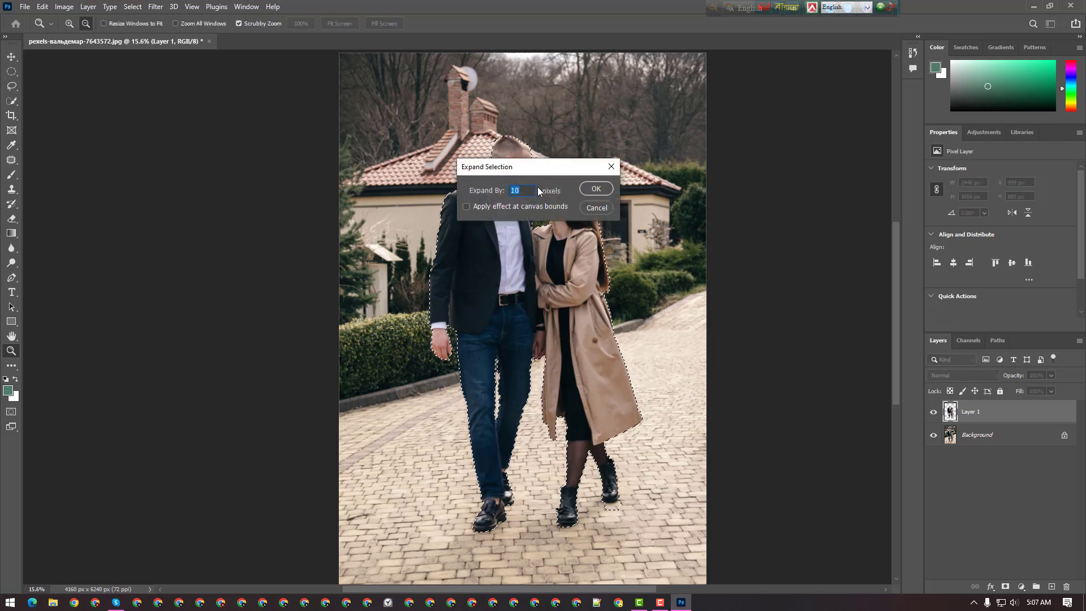
key("Return")
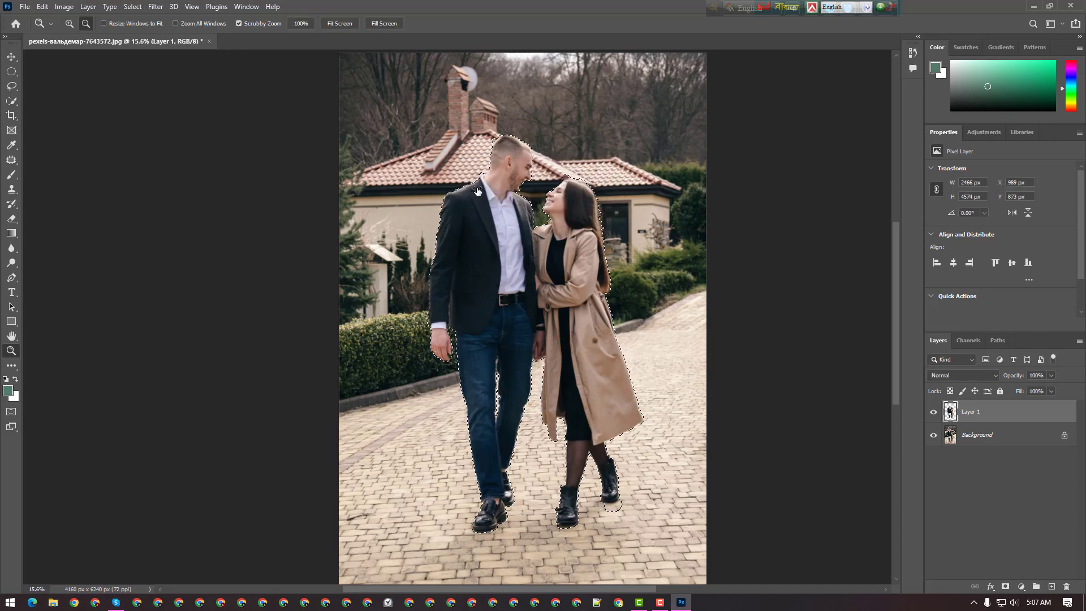
Fill the selected couple area on the Background layer using Content-Aware contents with Color Adaptation, Normal mode and 100% opacity
scroll(647, 380, "down", 2)
scroll(558, 353, "up", 3)
scroll(557, 353, "down", 1)
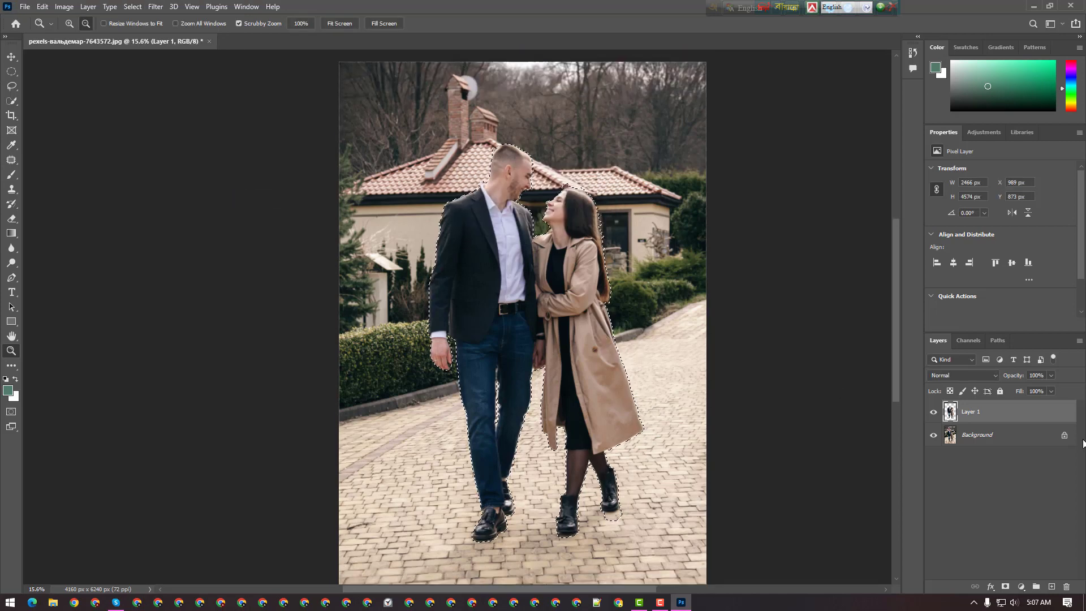
key("alt+bracketleft")
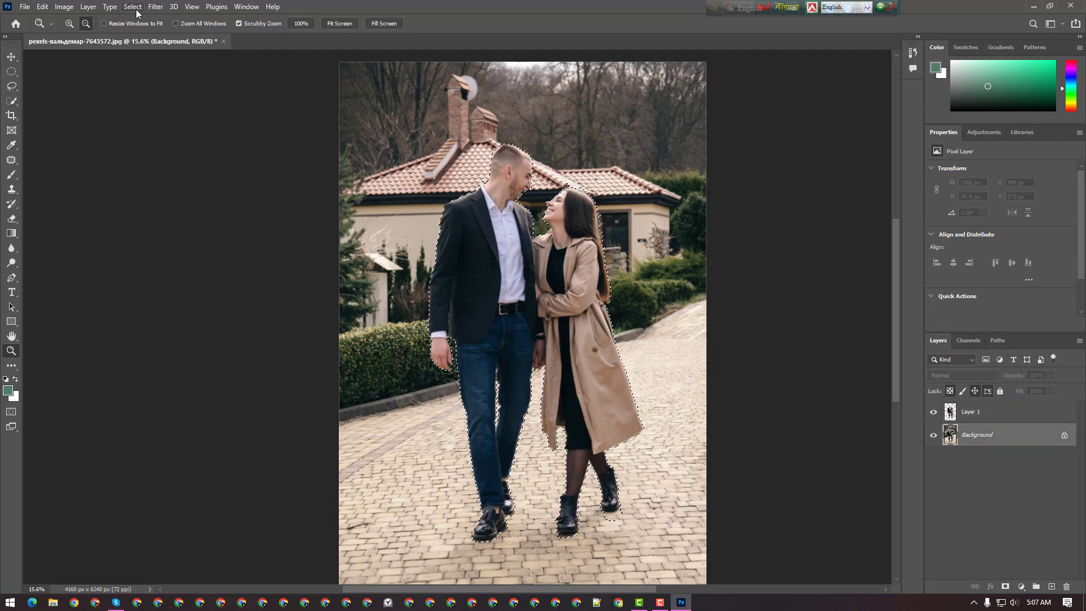
right_click(496, 222)
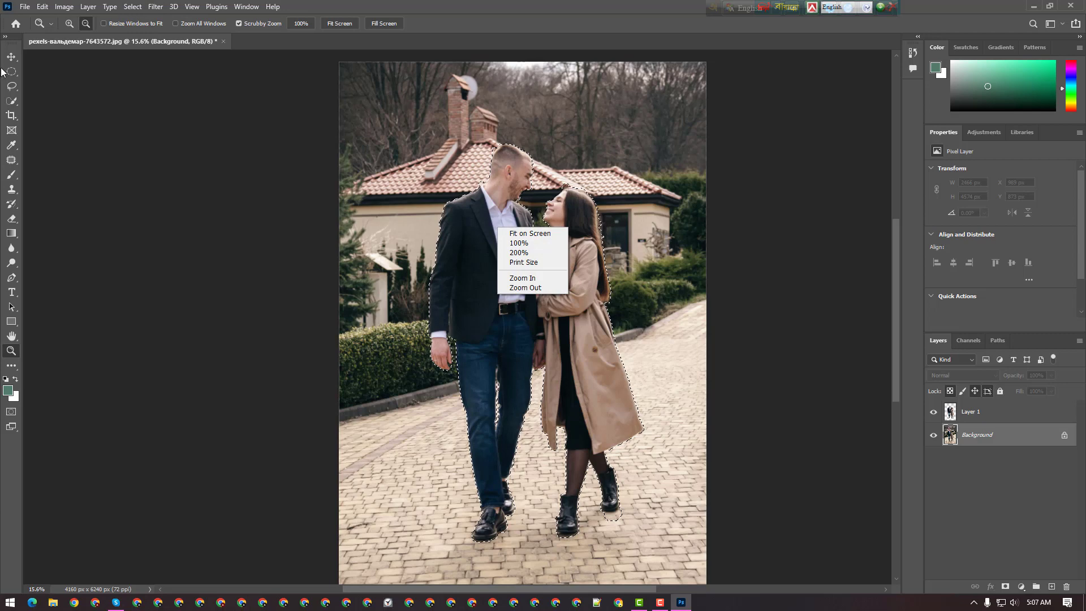
left_click(4, 73)
left_click(11, 100)
right_click(488, 239)
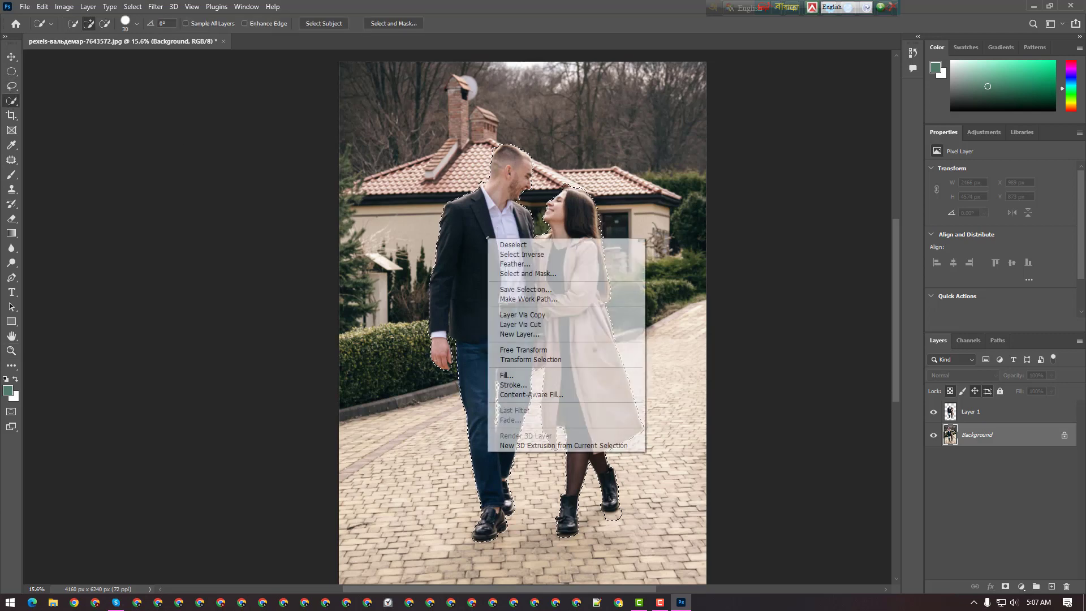
left_click(506, 375)
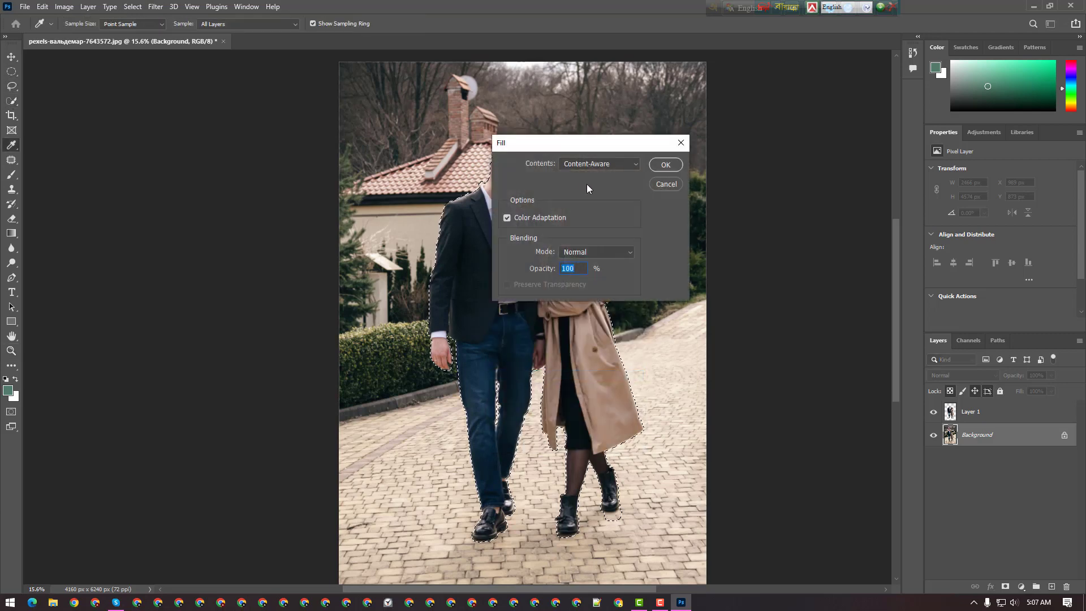
left_click(604, 167)
left_click(589, 213)
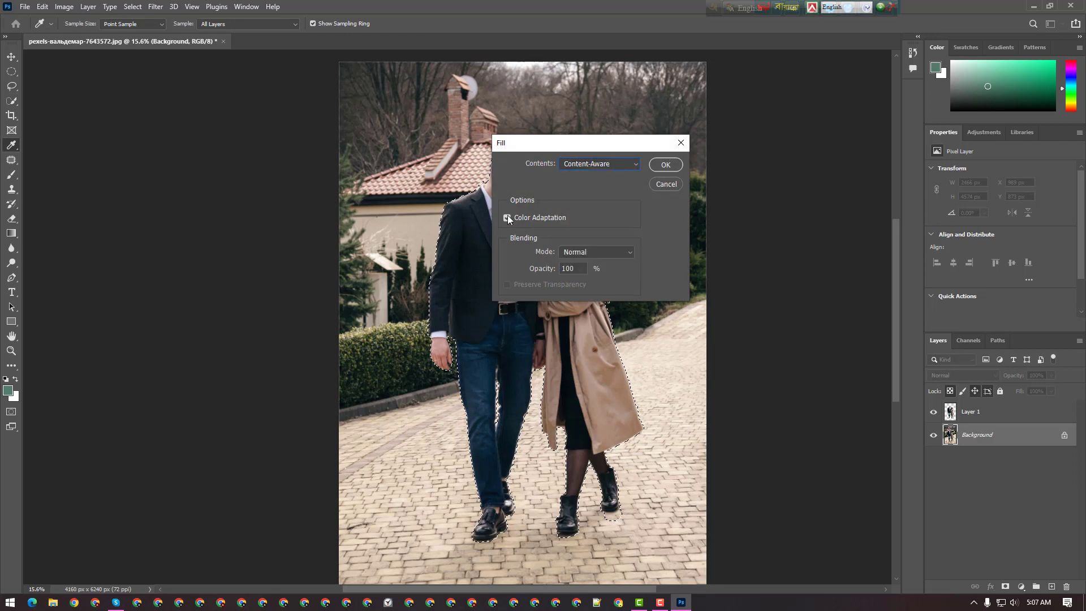
left_click(656, 187)
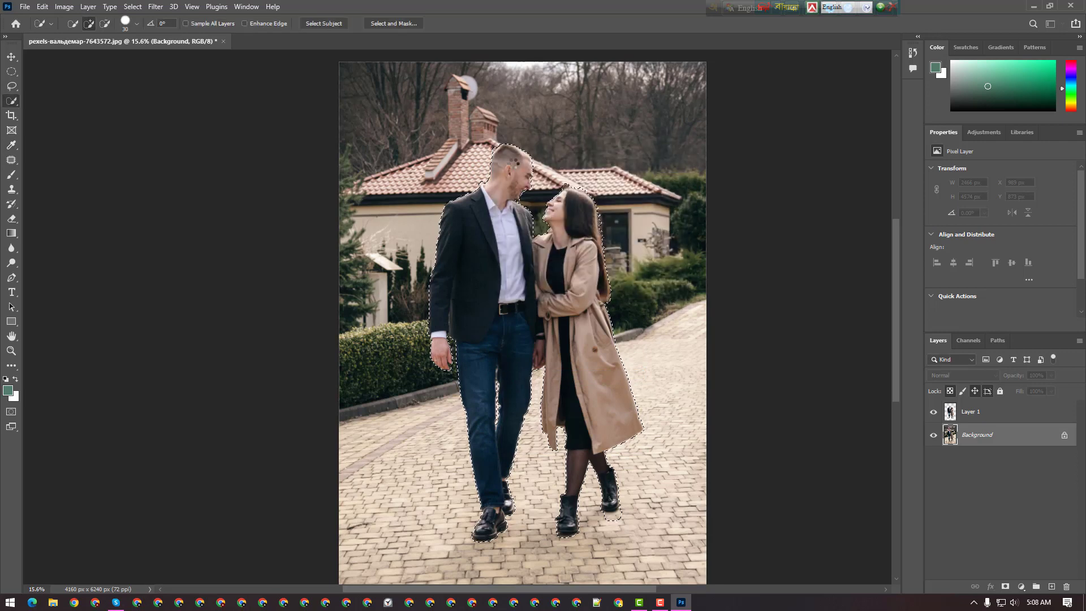
With Layer 1 hidden, lasso the narrow leftover strip beside the house door and fill it with Content-Aware
left_click(934, 412)
key("l")
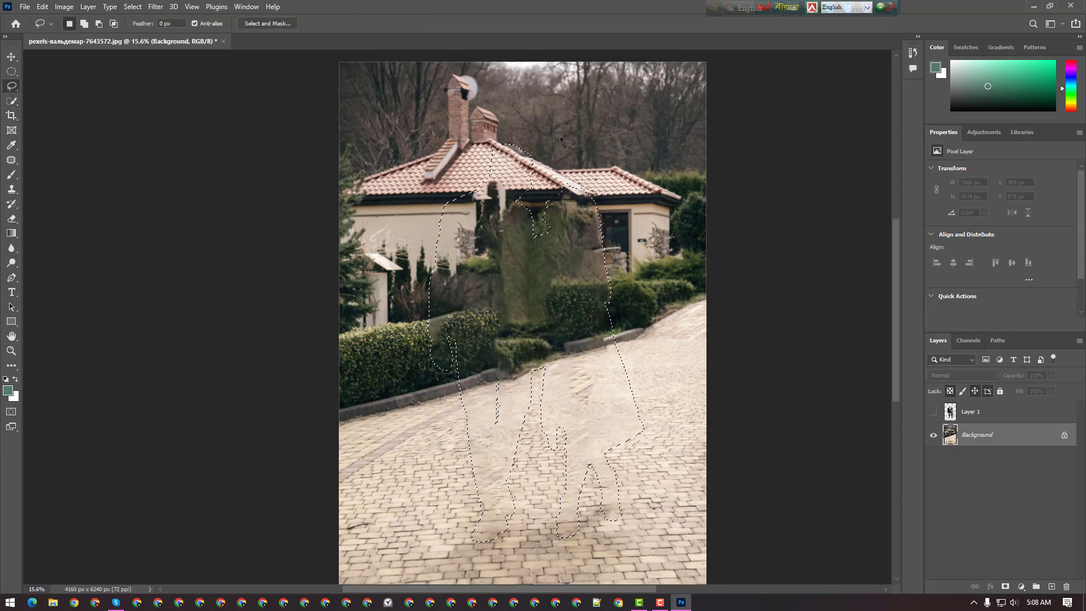
scroll(740, 194, "up", 2)
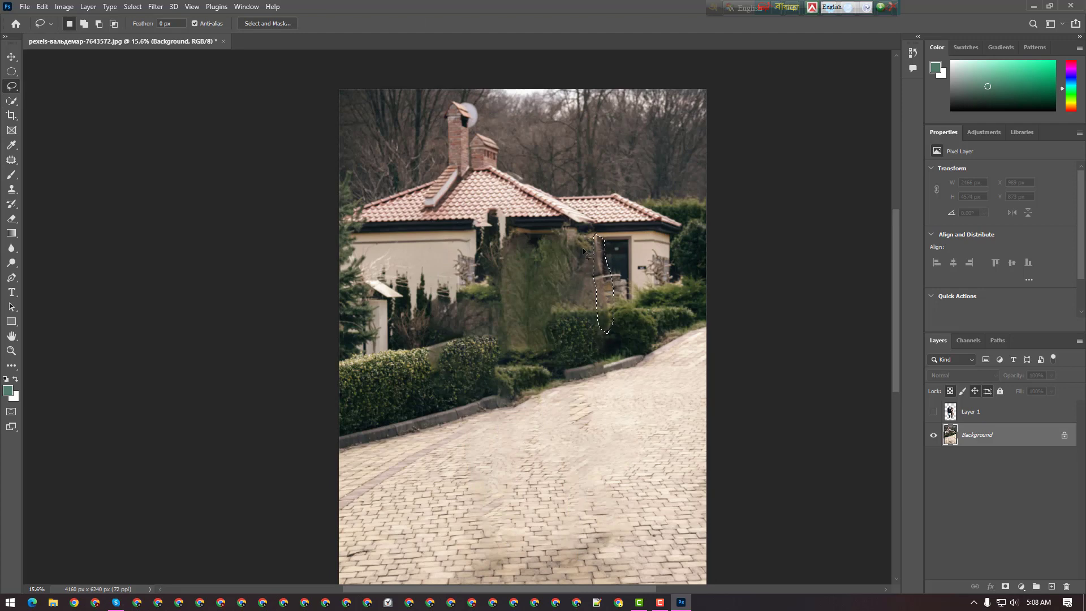
right_click(604, 271)
left_click(622, 404)
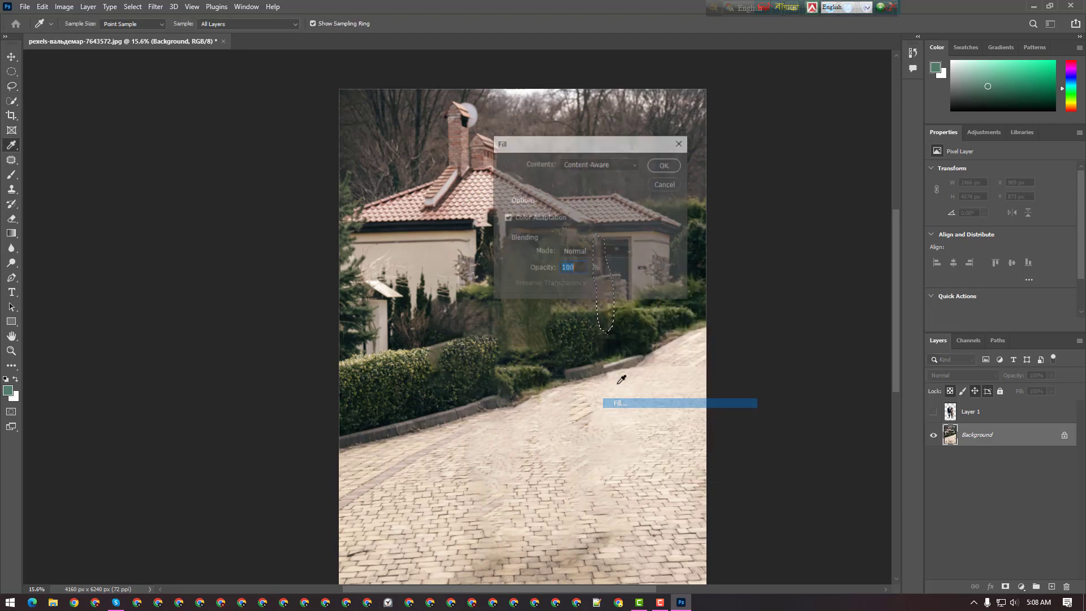
left_click(666, 166)
Check the filled background across the whole photo and make Layer 1 visible again
scroll(591, 270, "down", 8)
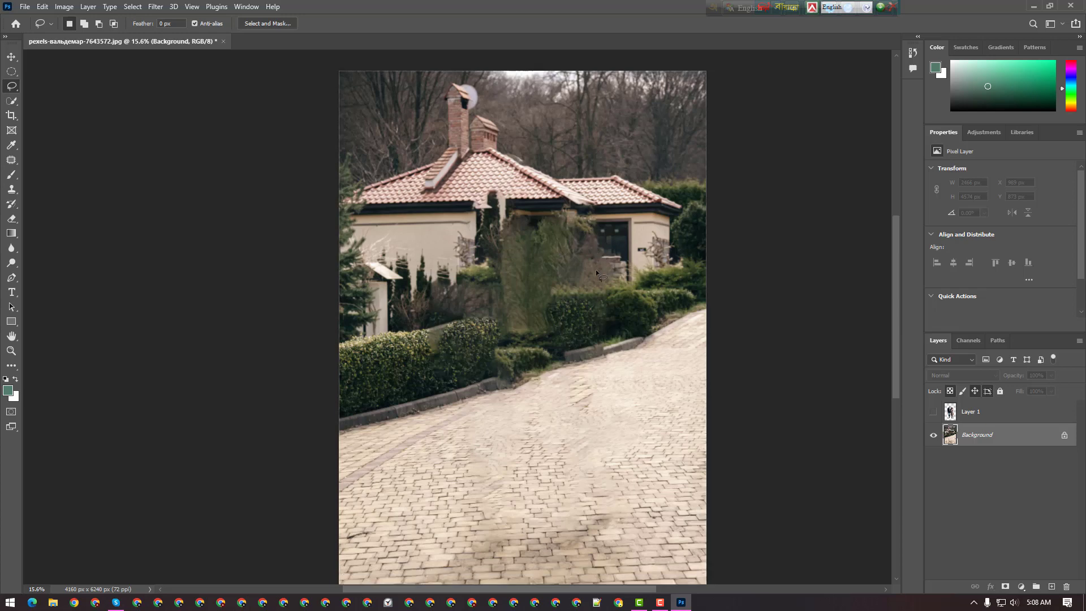
scroll(592, 271, "up", 8)
scroll(583, 271, "down", 4)
left_click(11, 352)
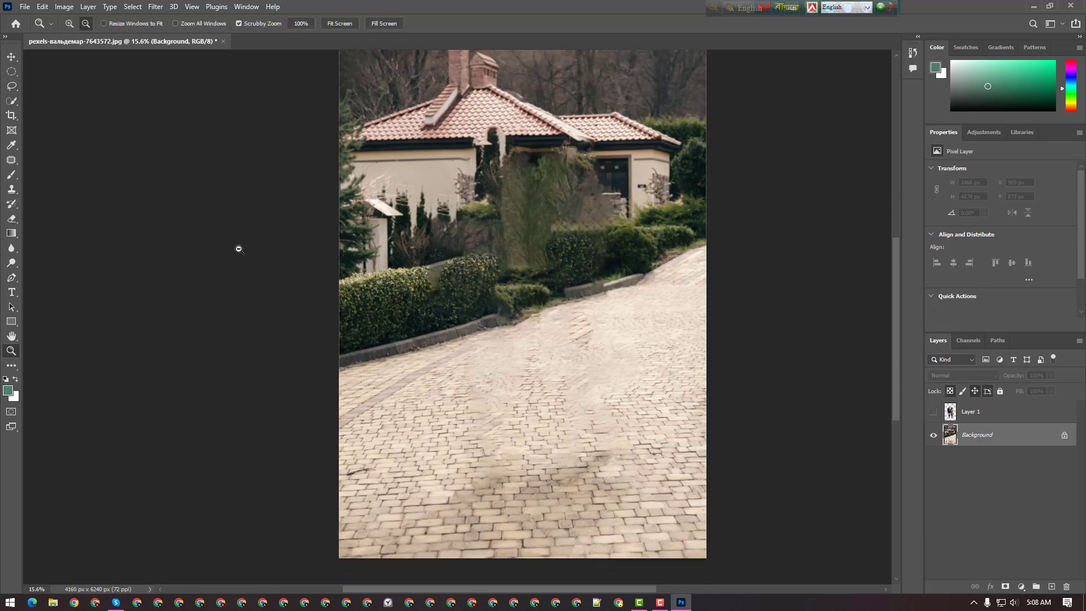
left_click_drag(430, 270, 419, 263)
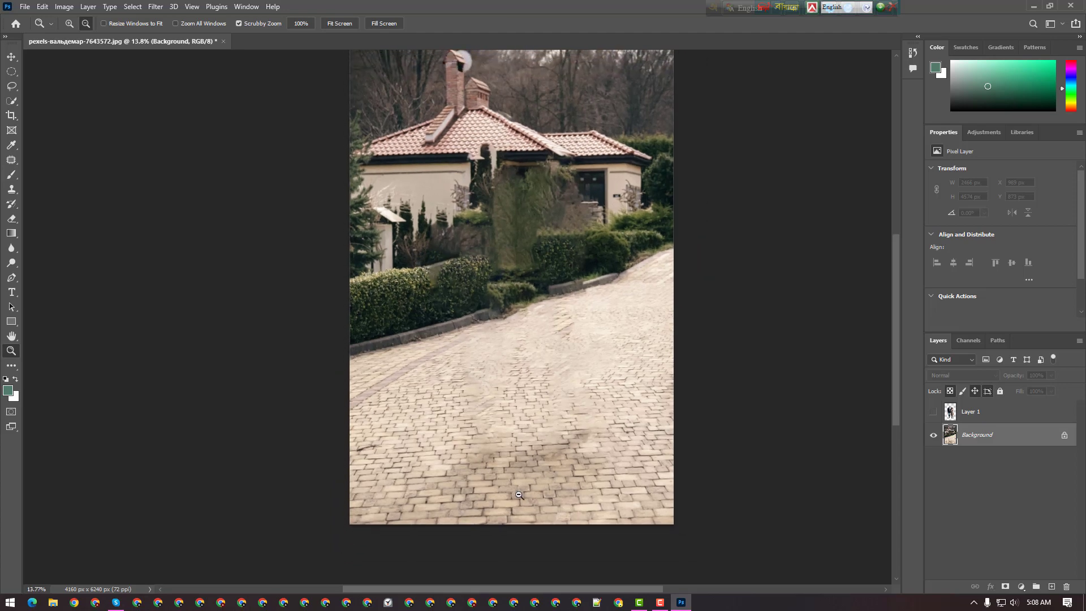
scroll(586, 423, "up", 2)
left_click_drag(560, 592, 572, 589)
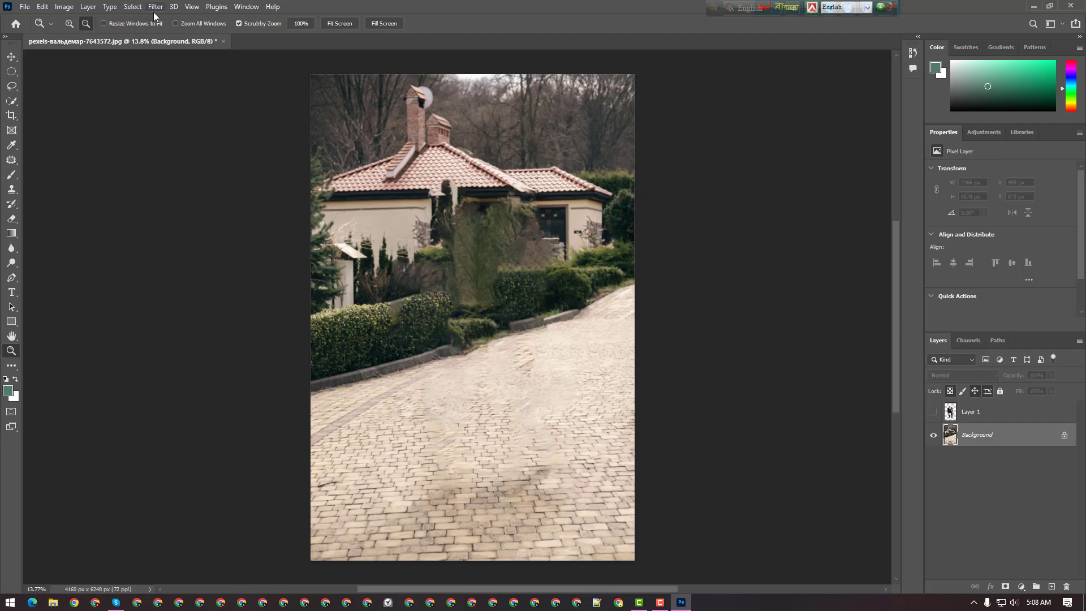
left_click(933, 412)
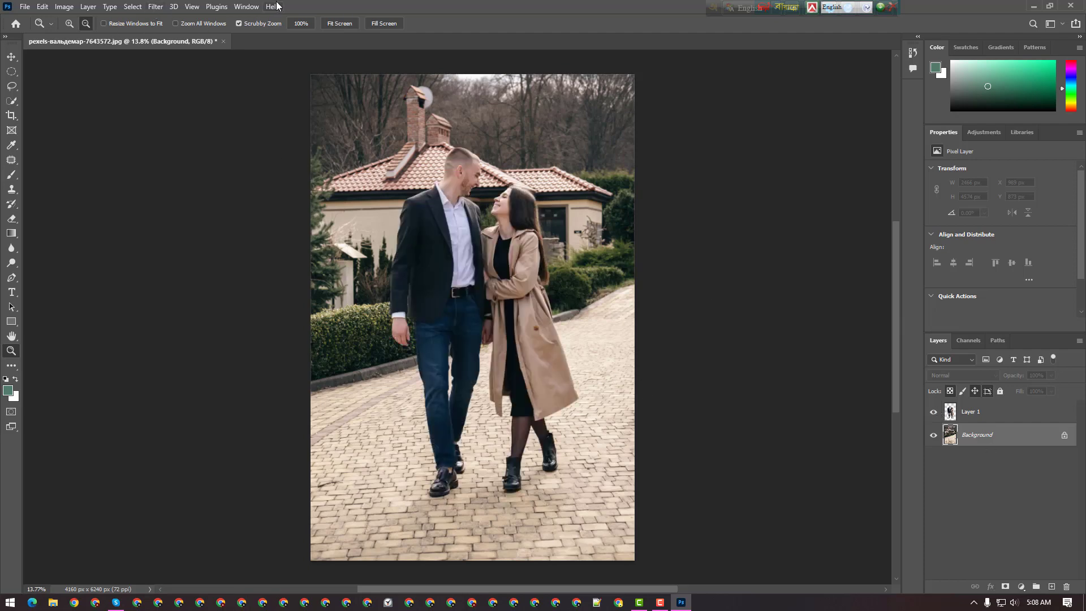
Start a Tilt-Shift blur from the Blur Gallery on the Background layer
left_click(155, 8)
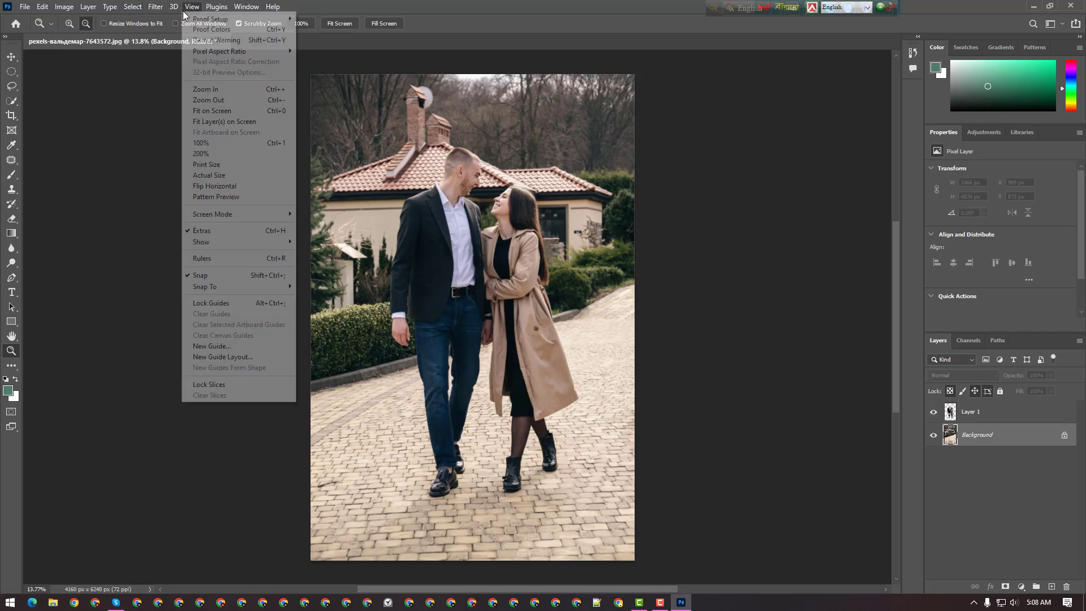
left_click(167, 11)
left_click(162, 8)
mouse_move(208, 163)
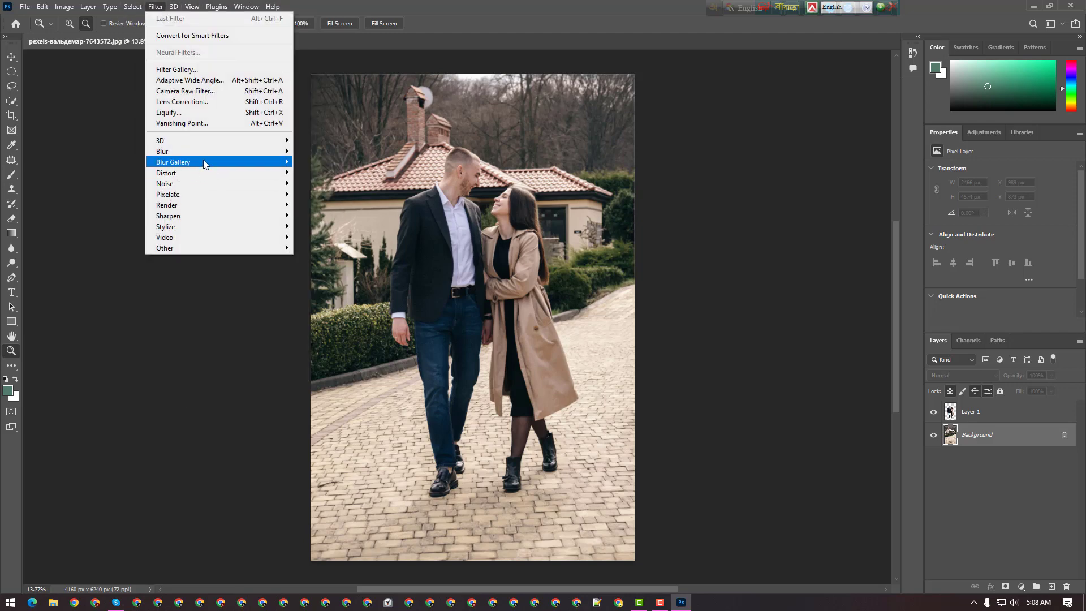
left_click(311, 184)
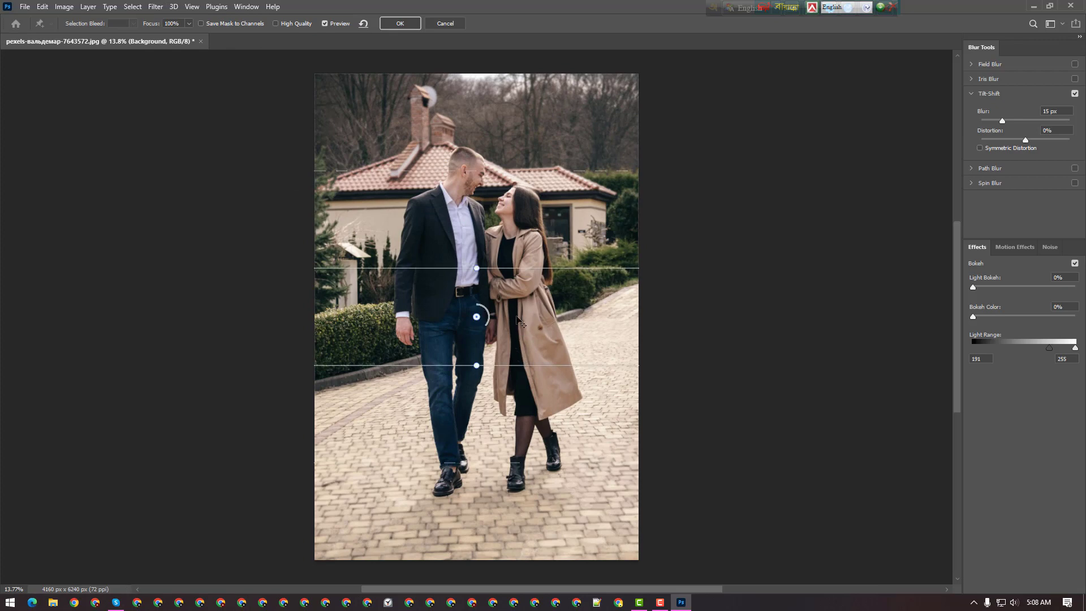
Centre the tilt-shift on the man's thighs, adjust the focus and transition lines, and set the blur to 18 px
left_click_drag(516, 319, 520, 351)
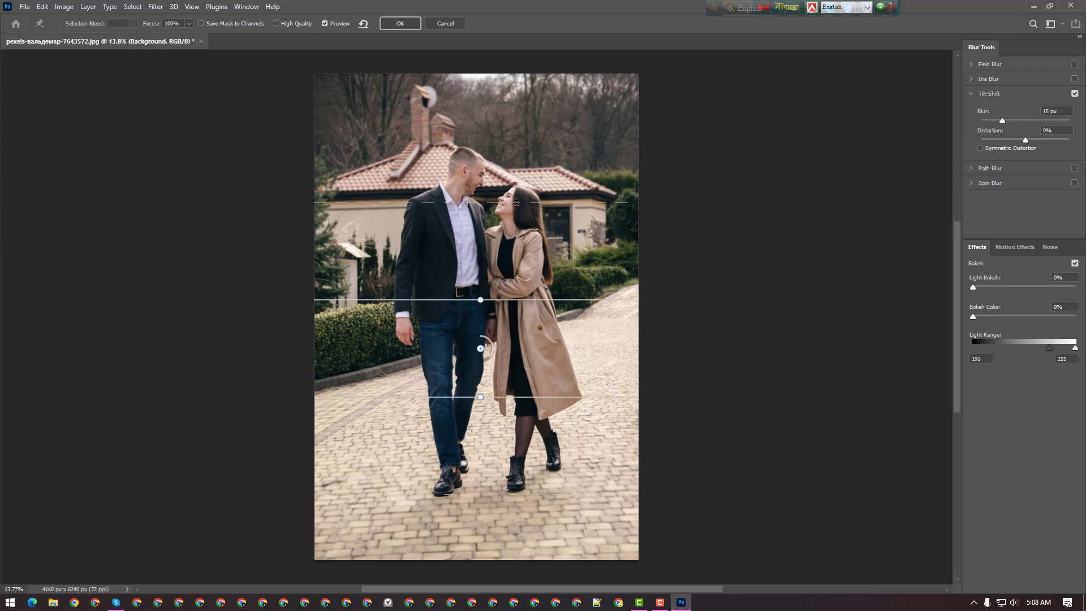
left_click_drag(517, 202, 516, 225)
left_click_drag(1002, 121, 1065, 131)
left_click_drag(491, 226, 493, 192)
left_click_drag(510, 299, 526, 277)
mouse_move(535, 397)
left_mouse_down()
mouse_move(543, 450)
mouse_move(548, 387)
left_mouse_up()
left_click_drag(1019, 121, 1005, 121)
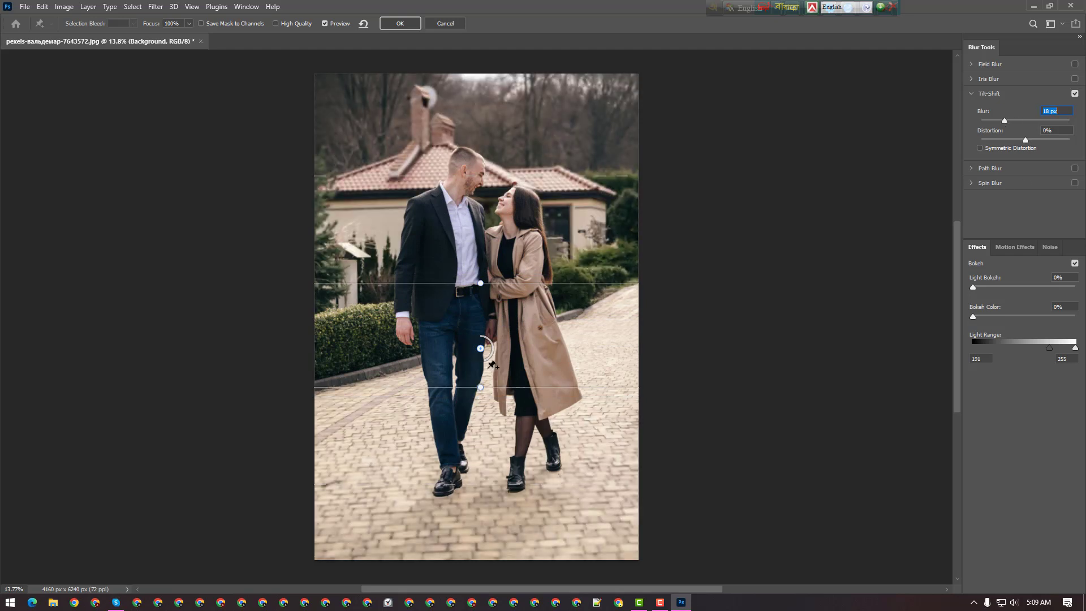
Move the tilt-shift centre down to the couple's feet and narrow the focus band around their shoes
left_click_drag(481, 349, 543, 451)
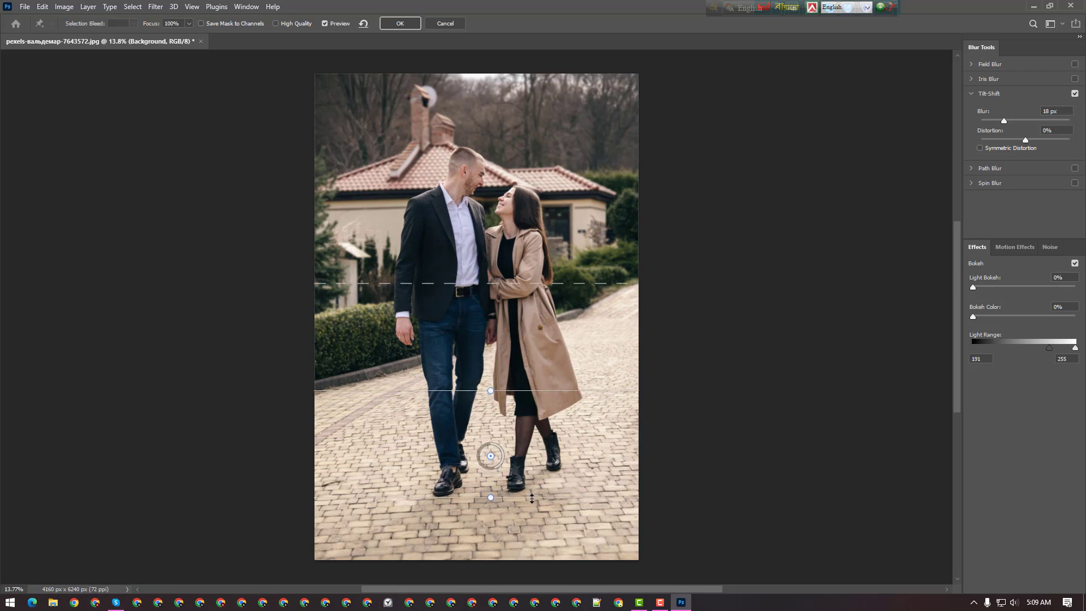
left_click_drag(554, 390, 564, 442)
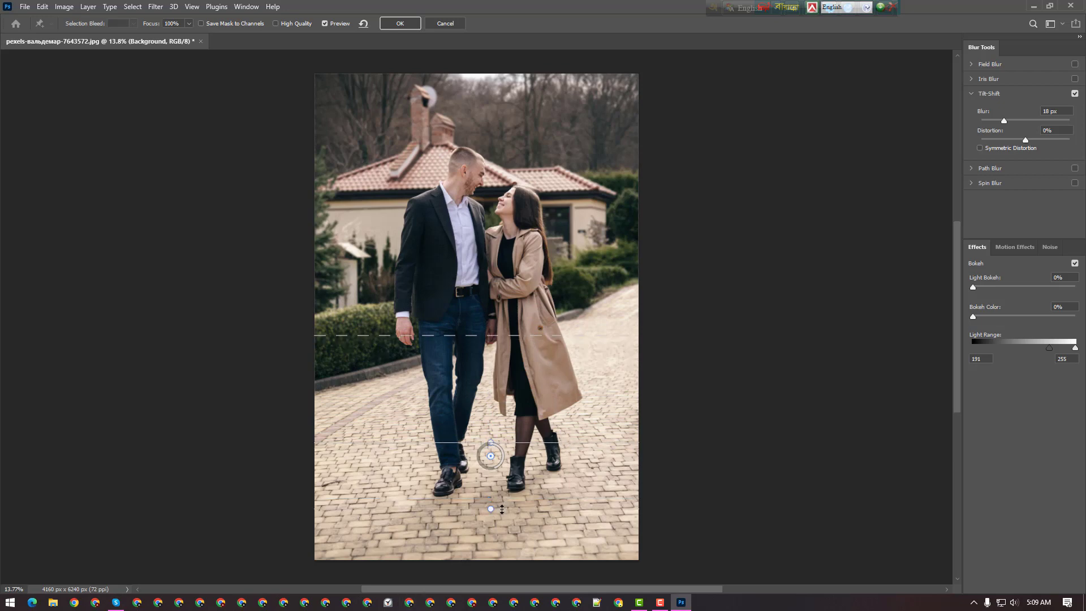
scroll(499, 540, "down", 1)
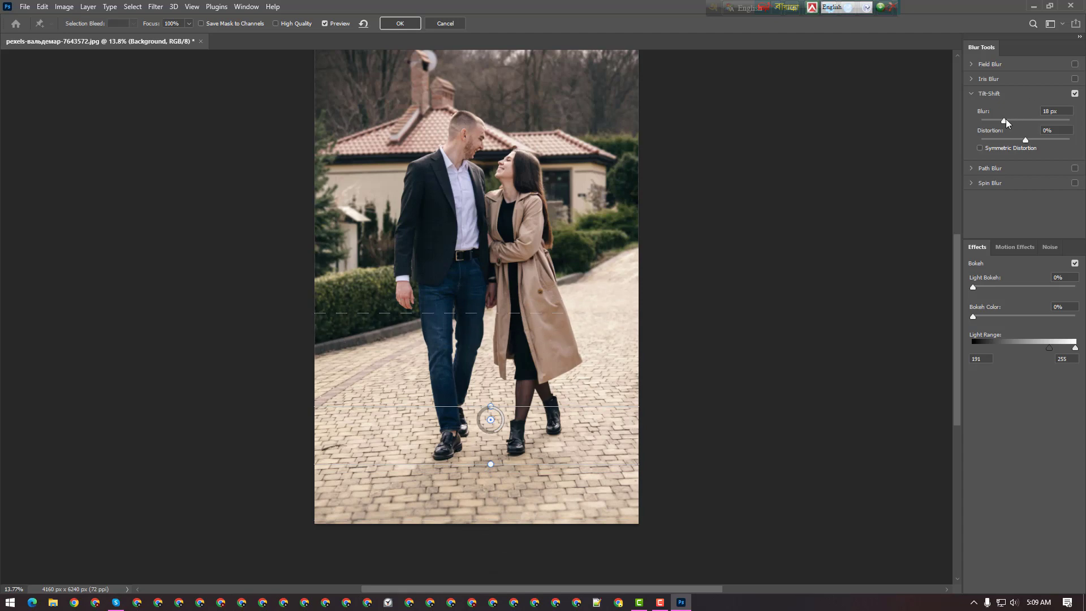
Set the Tilt-Shift blur amount to 151 px
left_click_drag(1006, 120, 1034, 121)
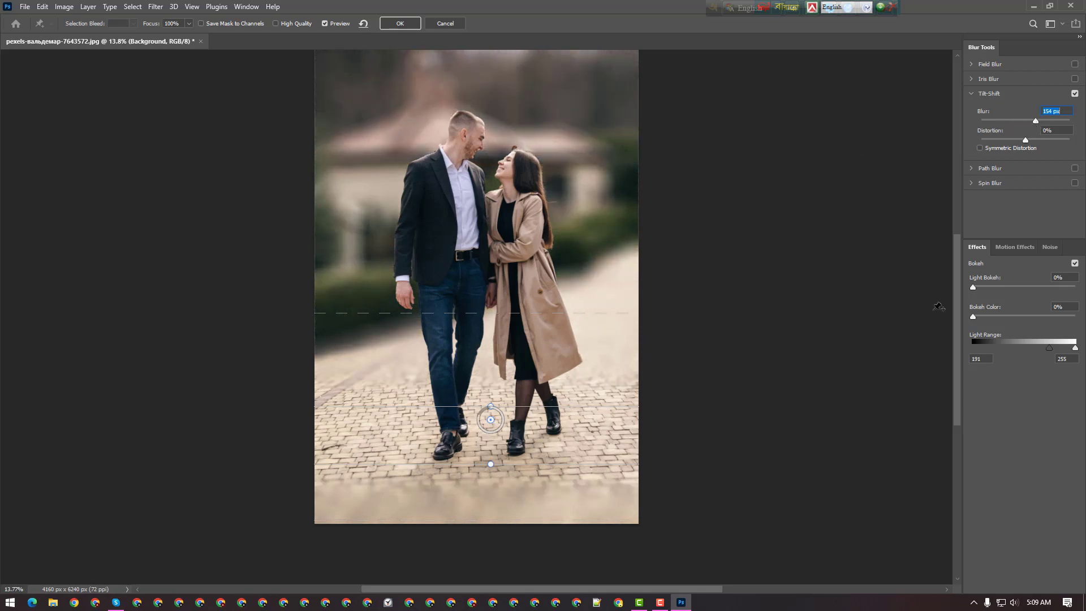
left_click_drag(956, 326, 958, 312)
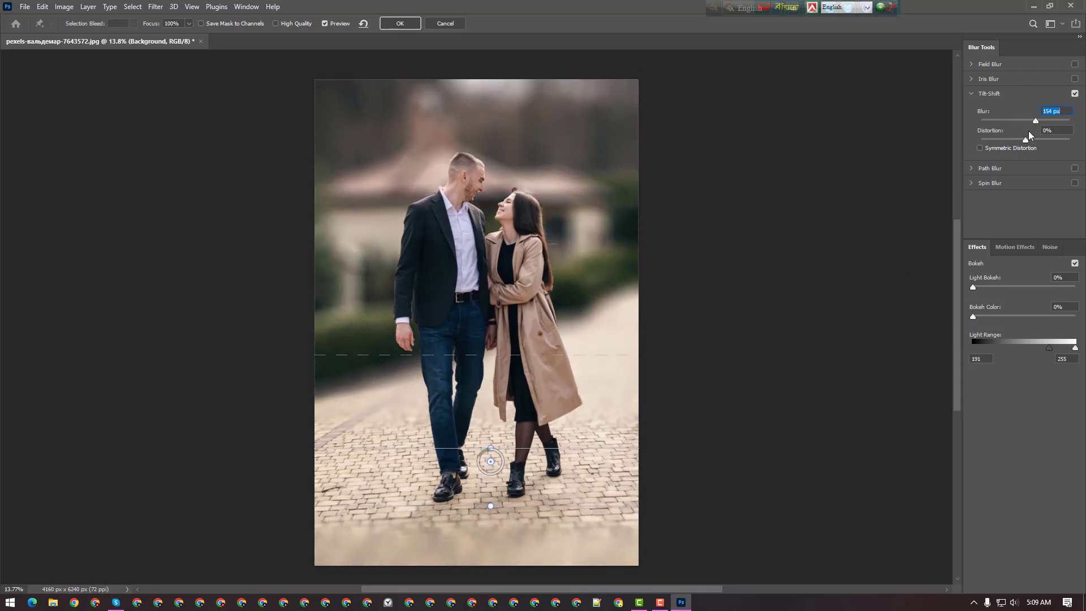
mouse_move(1034, 119)
left_mouse_down()
mouse_move(1020, 120)
mouse_move(1082, 125)
mouse_move(1046, 126)
left_mouse_up()
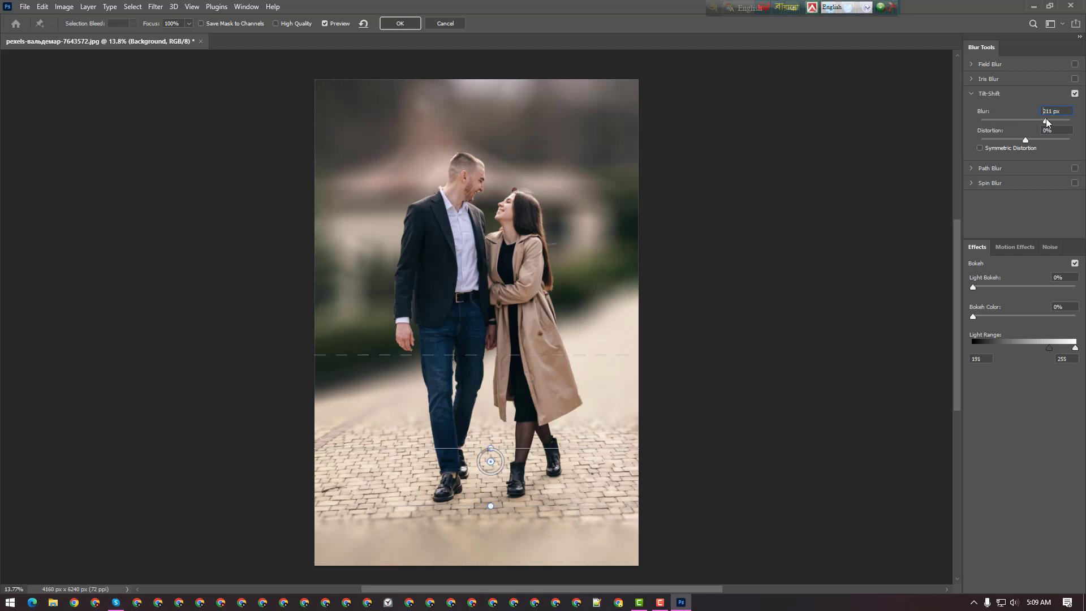
left_click_drag(1040, 120, 1036, 122)
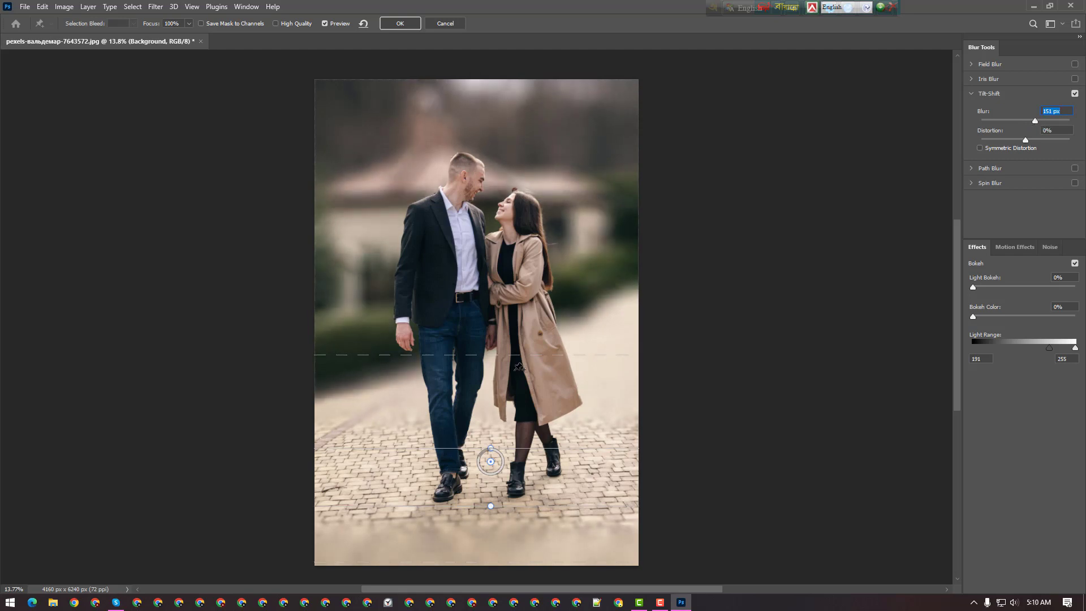
Raise the upper transition line to the couple's waist level and apply the Tilt-Shift blur
left_click_drag(496, 355, 553, 299)
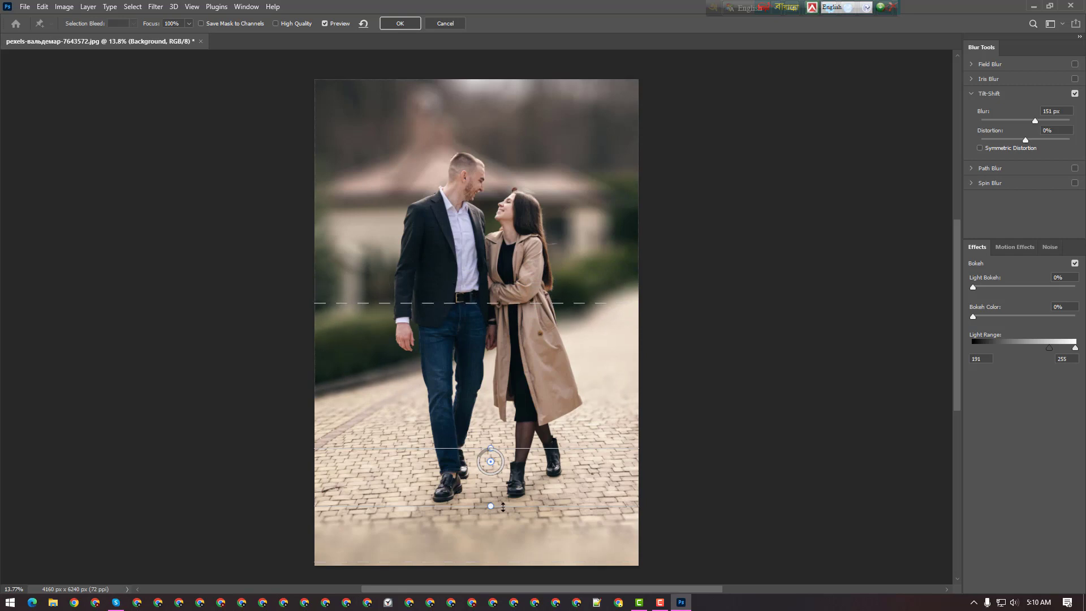
left_click_drag(503, 507, 502, 508)
left_click(407, 26)
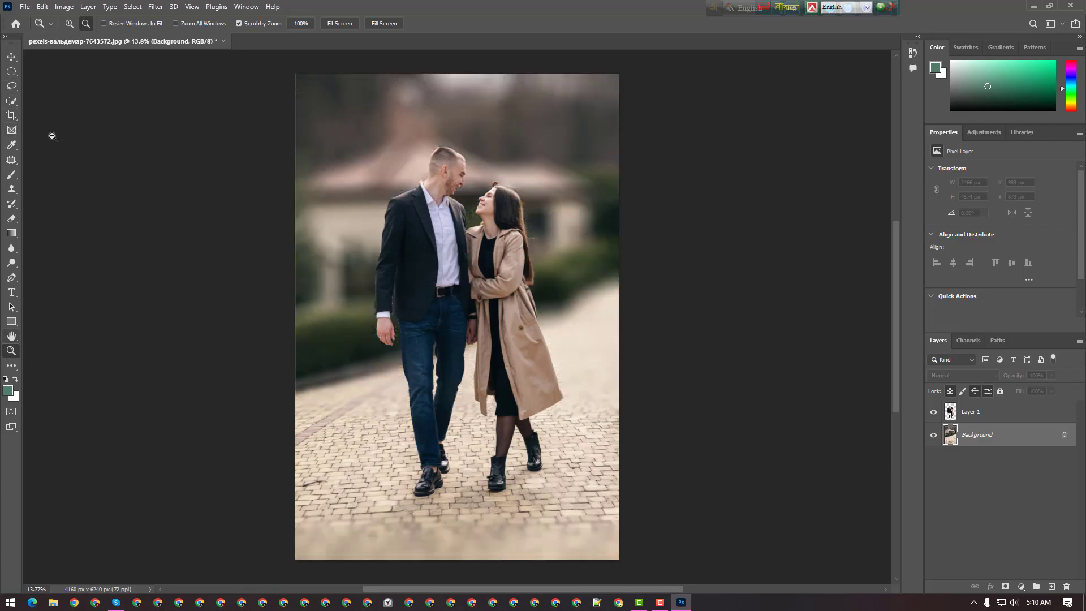
Set the foreground colour to black
left_click_drag(469, 169, 538, 174)
left_click_drag(169, 295, 273, 380)
left_click(352, 319)
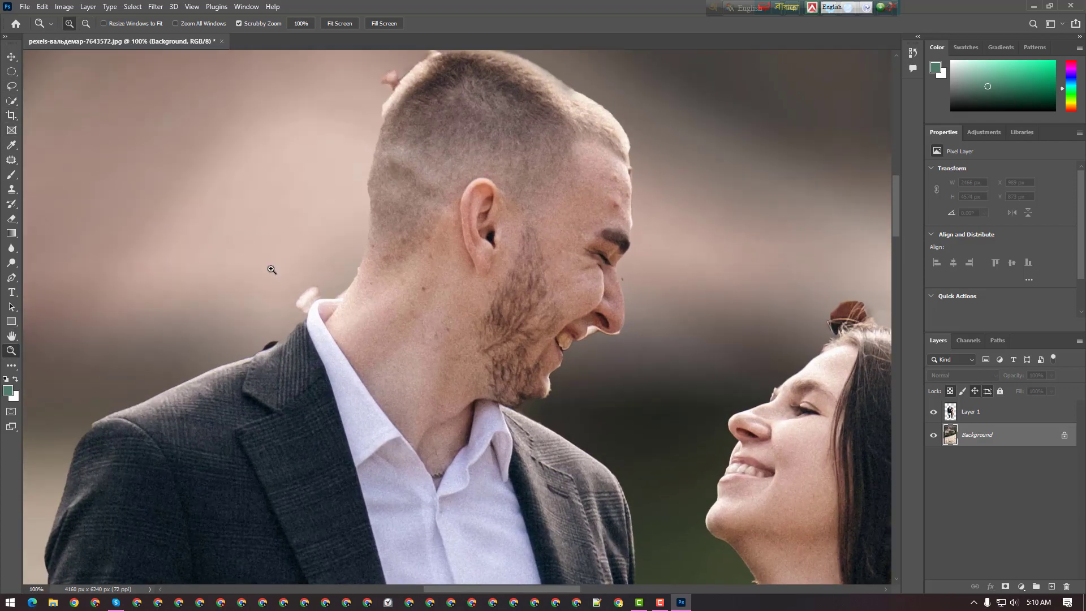
left_click(6, 392)
left_click(400, 275)
left_click(649, 134)
On Layer 1, erase the dark and white leftover spots above the man's shoulder with the Eraser tool
left_click(11, 221)
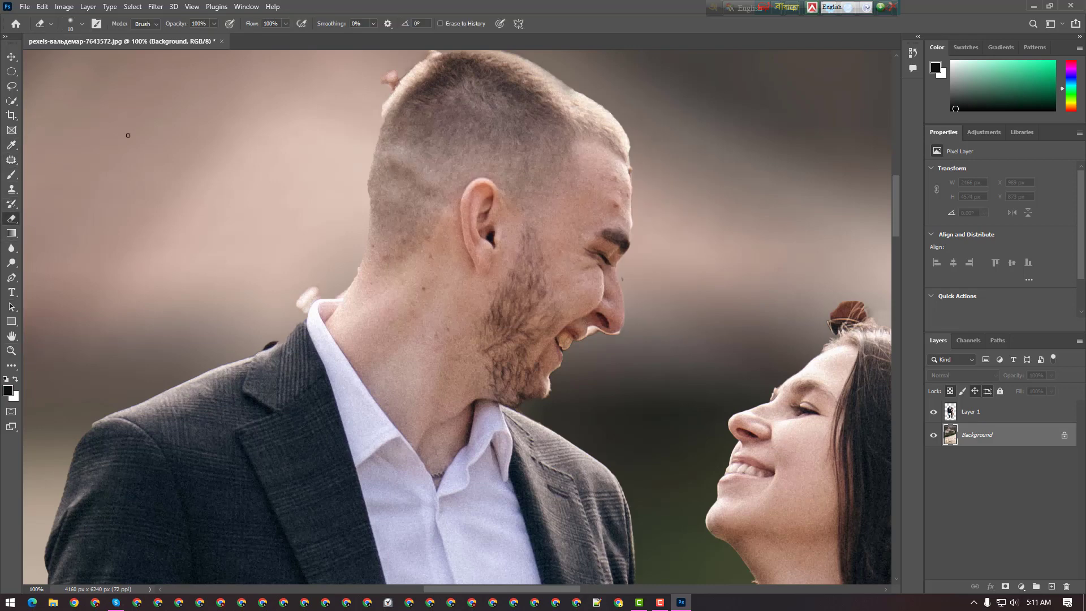
key("ctrl+space")
left_click_drag(257, 323, 310, 339)
left_click(260, 406)
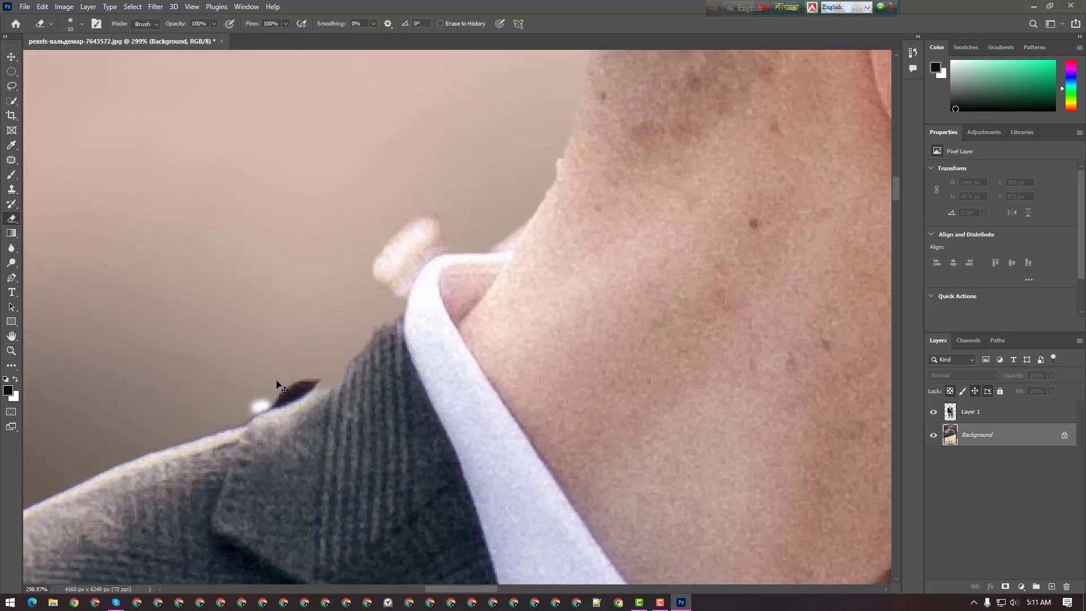
key("ctrl+z")
left_click(984, 411)
left_click_drag(317, 377, 281, 400)
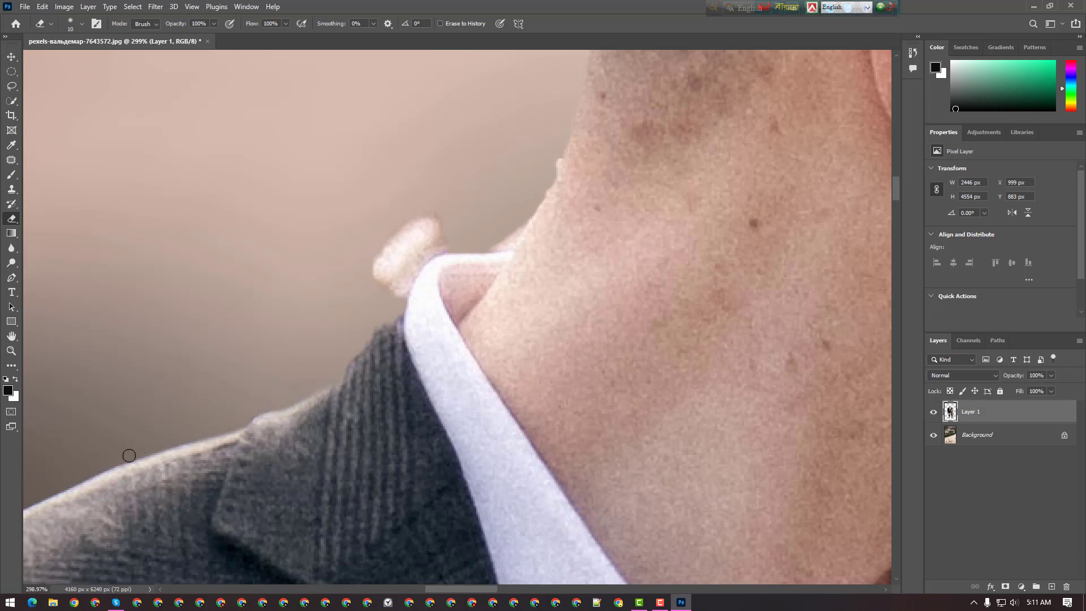
left_click_drag(280, 408, 322, 385)
Soften the eraser brush and erase the pale blob left behind the man's shirt collar
right_click(320, 272)
left_click(394, 329)
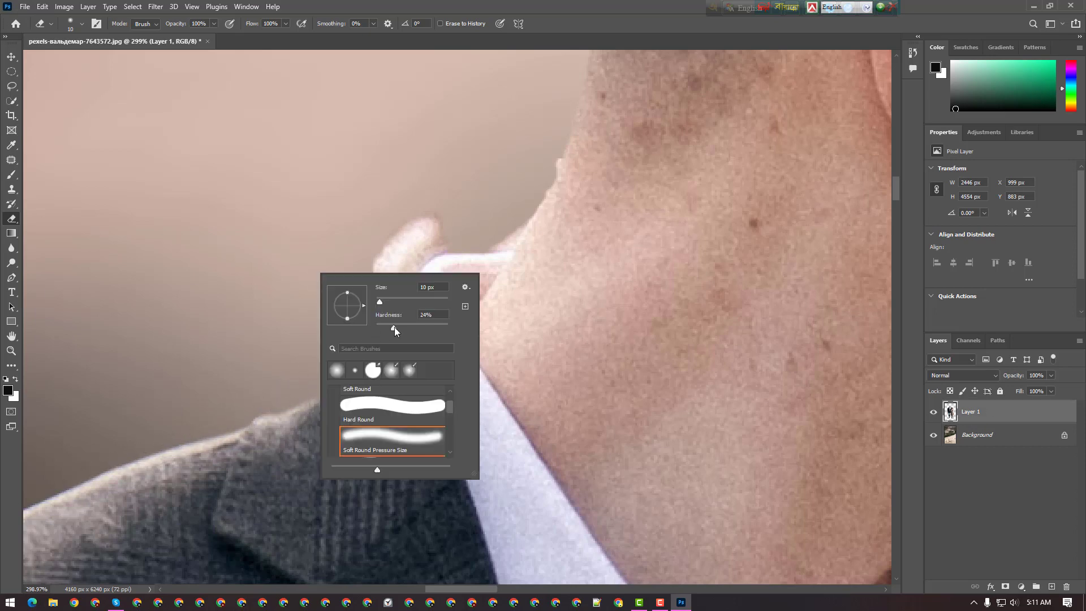
mouse_move(445, 249)
left_mouse_down()
mouse_move(420, 262)
mouse_move(366, 330)
left_mouse_up()
mouse_move(399, 293)
left_mouse_down()
mouse_move(447, 232)
mouse_move(396, 235)
left_mouse_up()
Erase the leftover fringe along the back of the man's neck, the collar and the adjoining shoulder
scroll(552, 192, "up", 1)
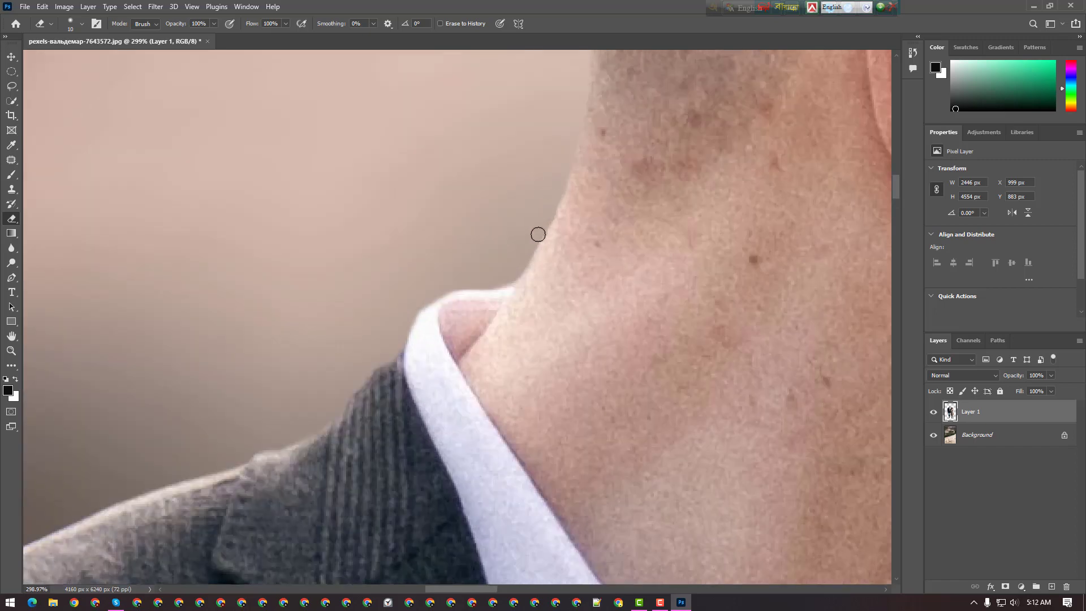
left_click_drag(526, 266, 494, 283)
scroll(568, 192, "up", 2)
scroll(551, 262, "down", 1)
left_click_drag(267, 490, 279, 482)
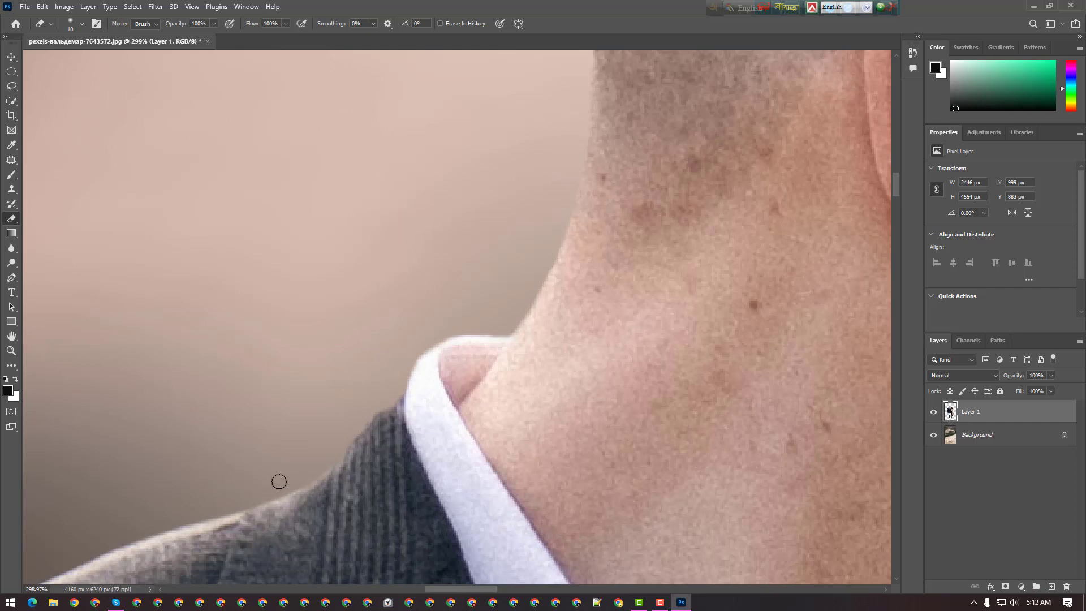
Enlarge the eraser to 64 px and erase the pink leftover spots and light rim behind the man's head
scroll(555, 337, "up", 6)
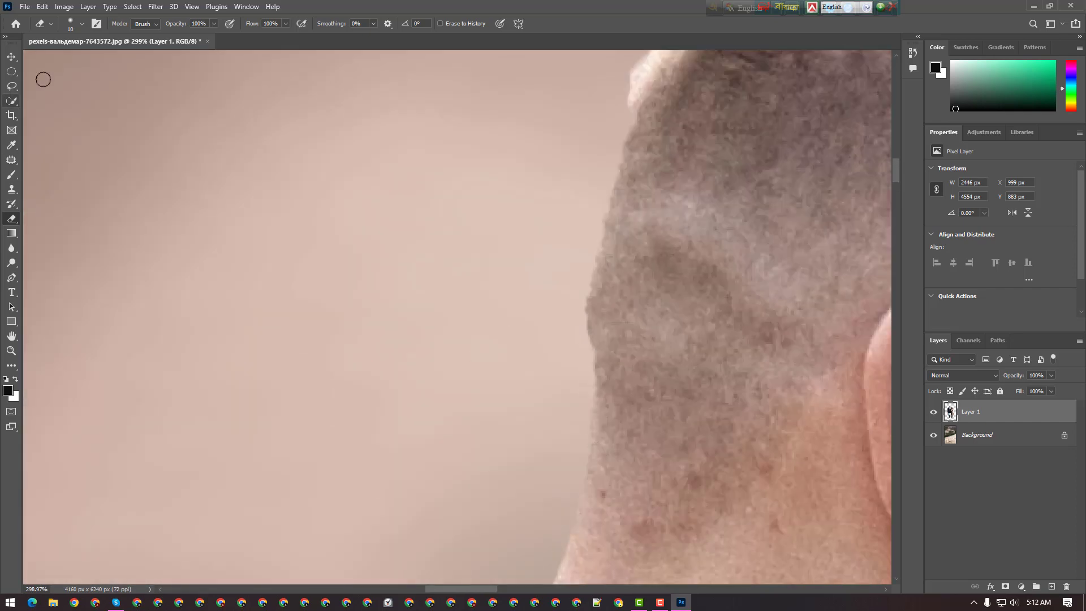
scroll(481, 337, "down", 5)
scroll(480, 337, "up", 5)
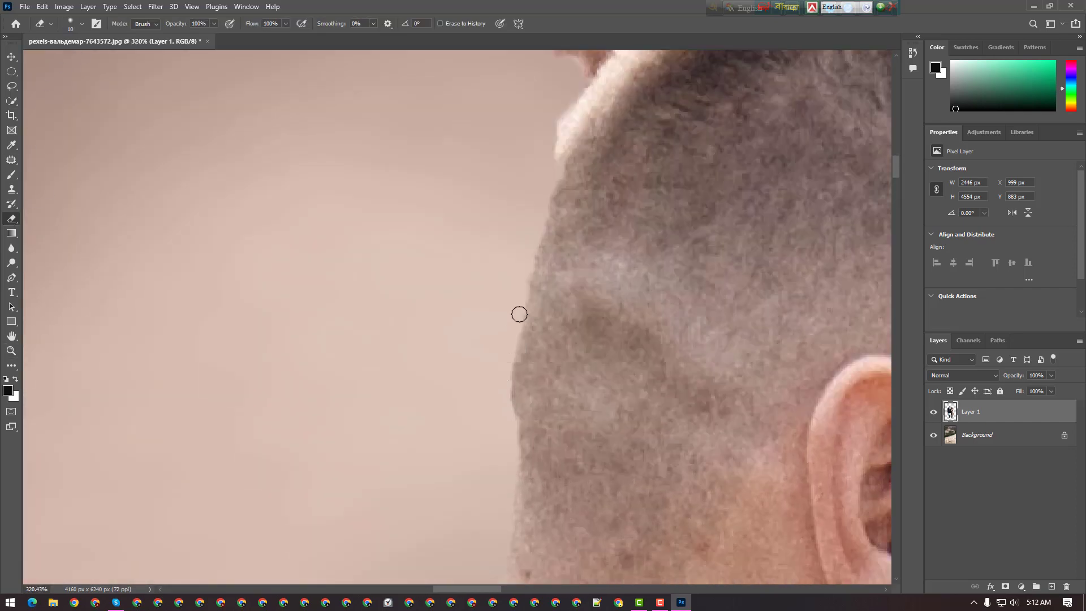
scroll(507, 341, "up", 4)
right_click(565, 305)
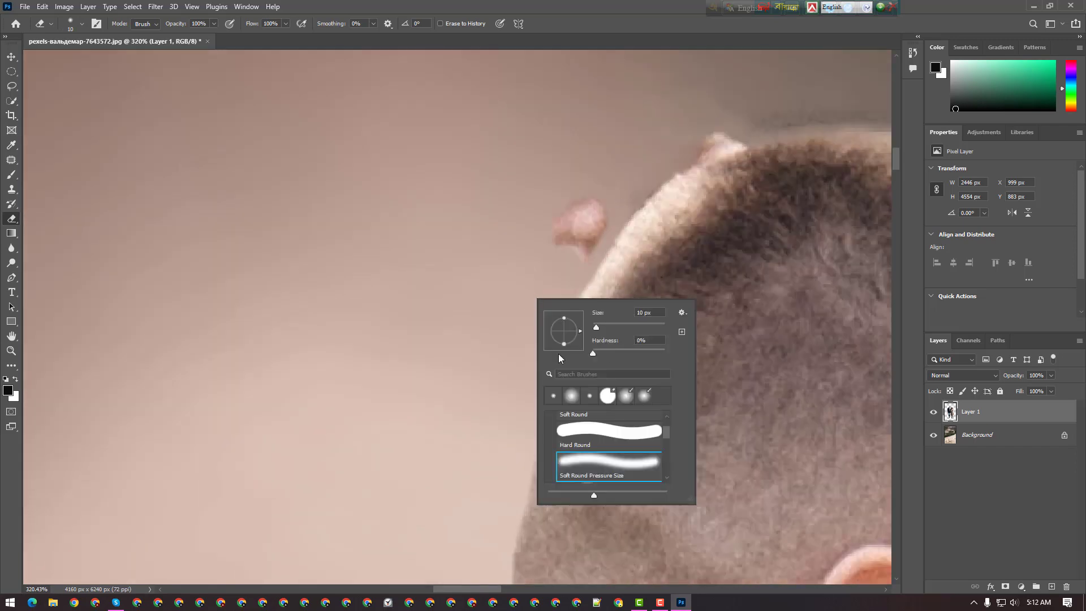
mouse_move(548, 272)
left_mouse_down()
mouse_move(611, 203)
mouse_move(565, 226)
left_mouse_up()
right_click(511, 221)
left_click(589, 250)
mouse_move(547, 189)
left_mouse_down()
mouse_move(554, 257)
mouse_move(689, 111)
left_mouse_up()
Reduce the eraser size and erase the leftover fringe along the top of the man's head
right_click(553, 149)
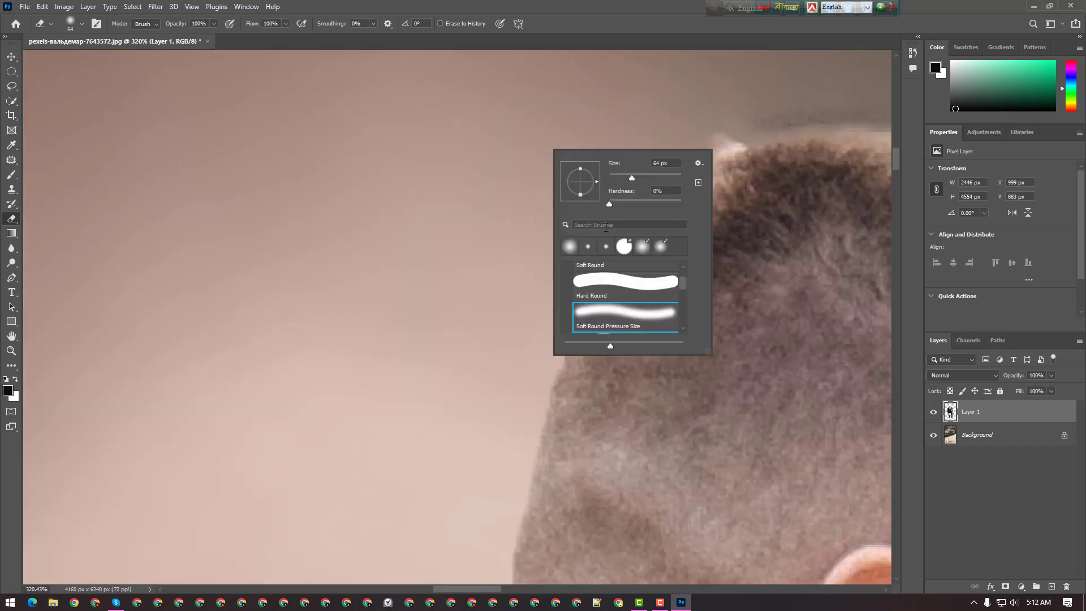
left_click(613, 177)
key("Return")
mouse_move(734, 146)
left_mouse_down()
mouse_move(631, 234)
mouse_move(559, 331)
mouse_move(664, 191)
left_mouse_up()
scroll(664, 191, "up", 1)
left_click_drag(750, 171, 856, 160)
left_click_drag(487, 589, 524, 589)
mouse_move(524, 190)
left_mouse_down()
mouse_move(296, 174)
mouse_move(742, 332)
mouse_move(798, 384)
left_mouse_up()
Erase the remaining fringe along the man's front hairline and forehead
scroll(710, 266, "down", 1)
scroll(769, 402, "right", 5)
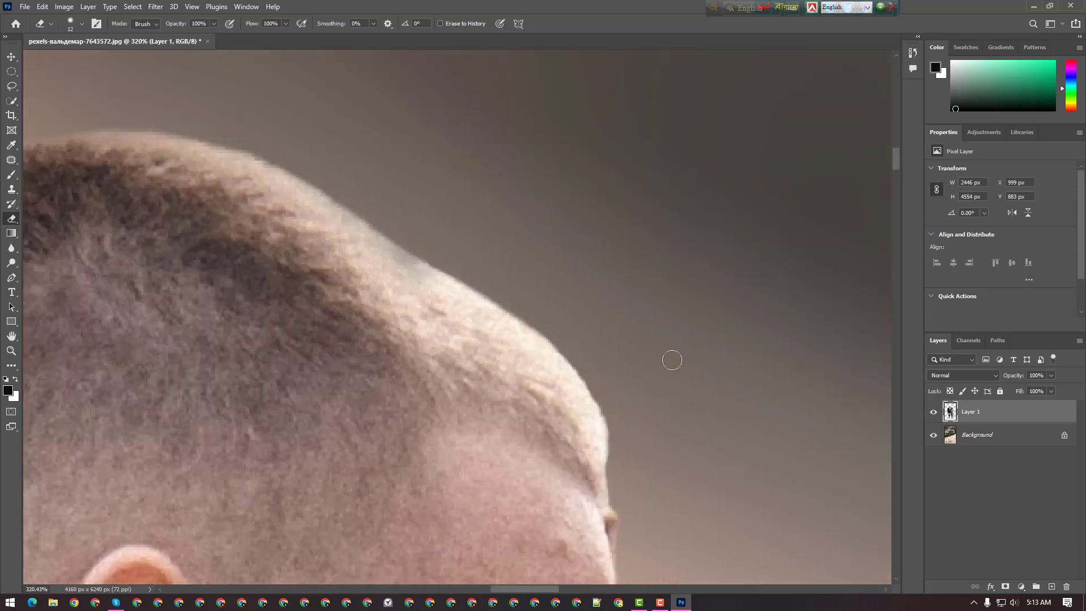
scroll(651, 317, "down", 6)
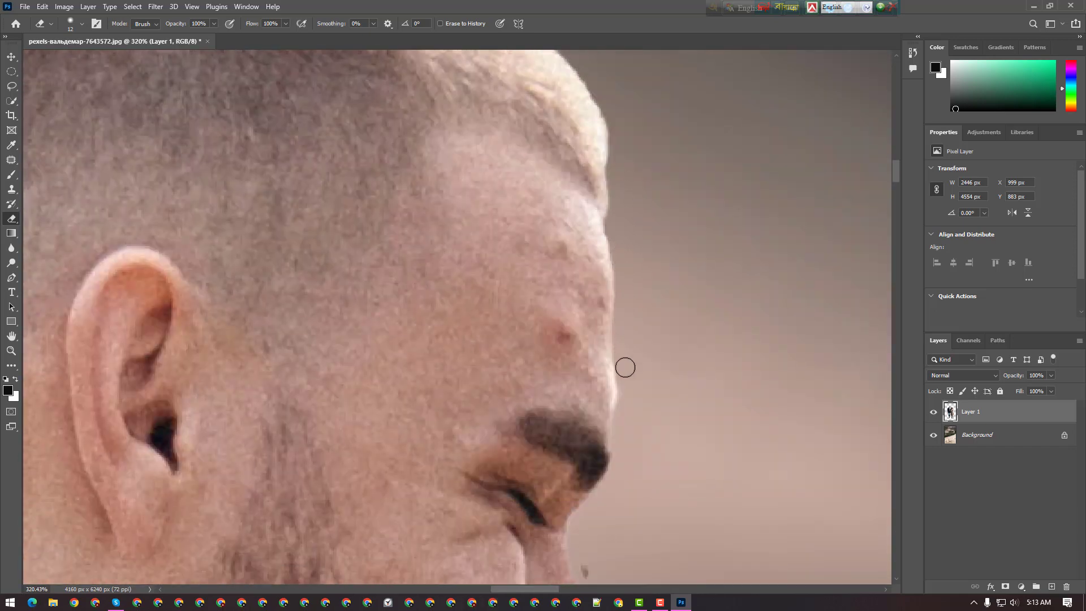
scroll(624, 357, "down", 4)
Erase the bright fringe beneath the man's nose and along his upper lip with a small eraser
scroll(622, 349, "down", 6)
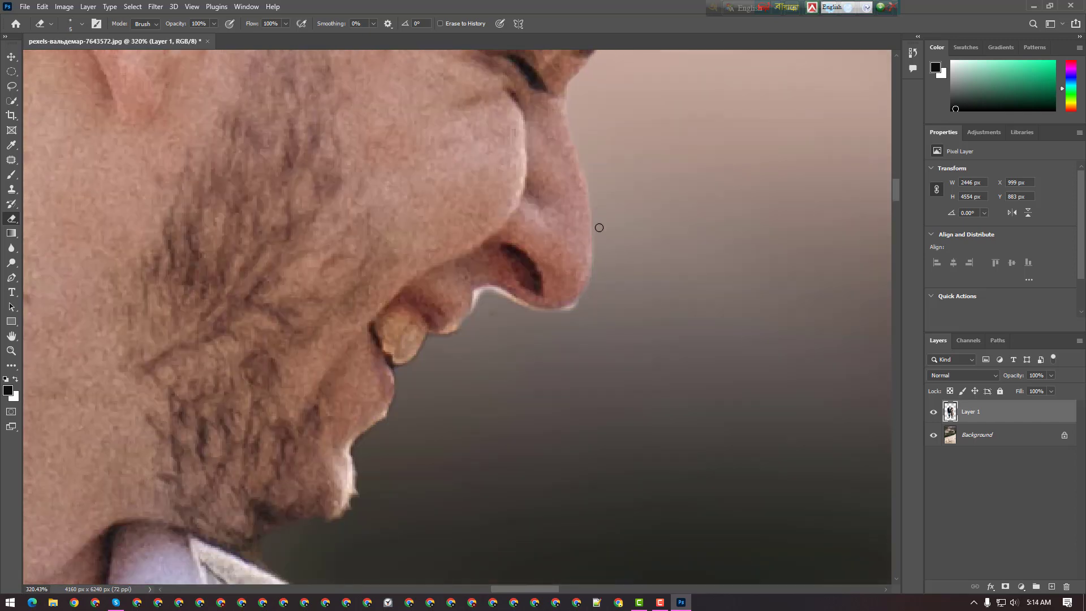
left_click_drag(549, 314, 512, 303)
right_click(504, 303)
left_click(602, 240)
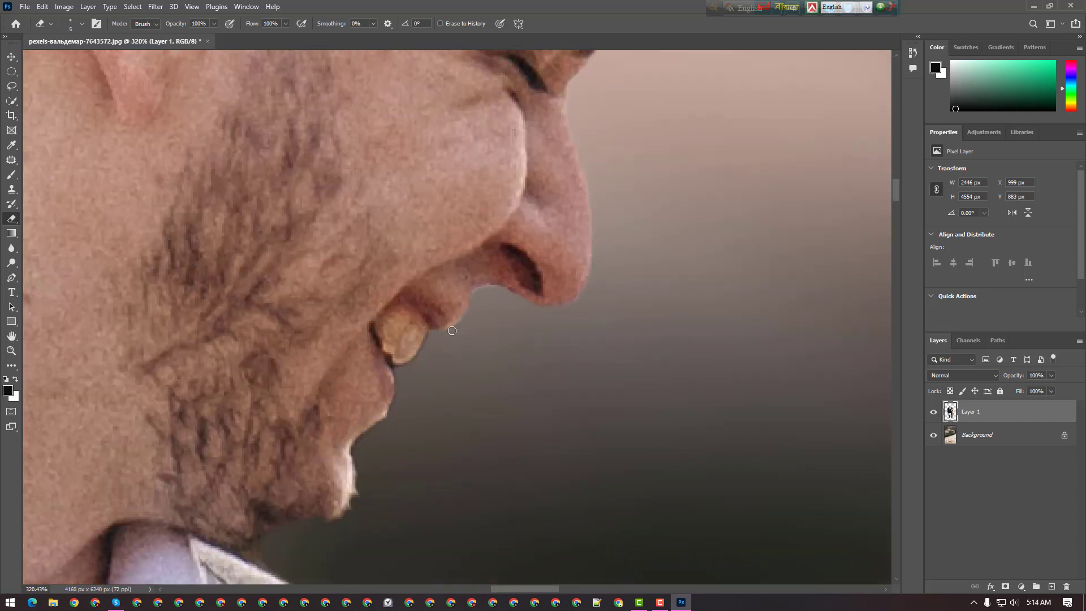
Enlarge the eraser to 20 px and erase the bright fringe along the man's lower lip and chin
scroll(452, 331, "down", 6)
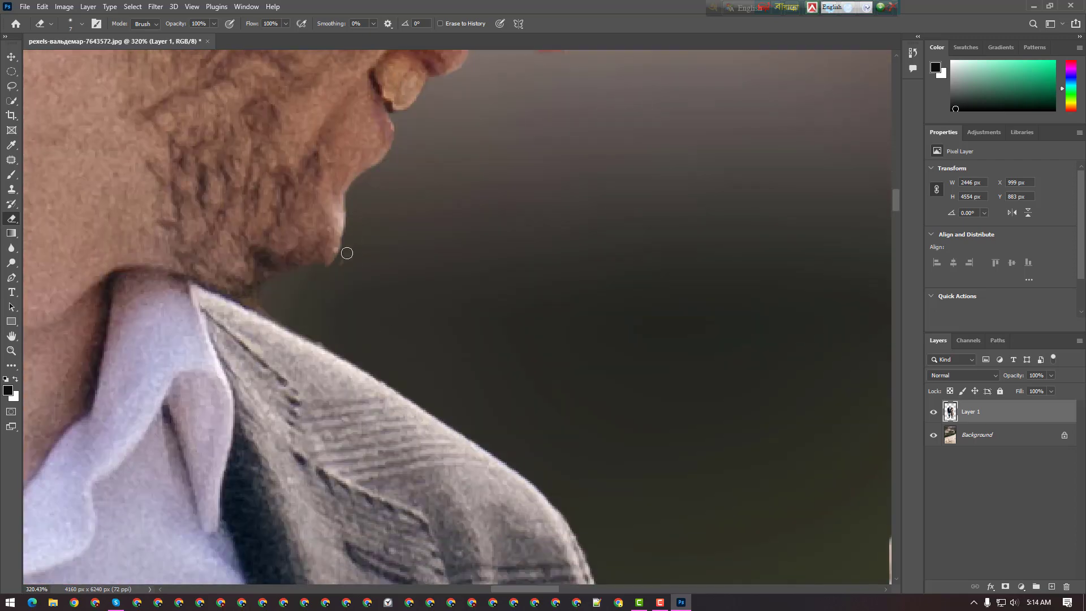
right_click(357, 218)
left_click(531, 274)
left_click_drag(365, 203, 346, 259)
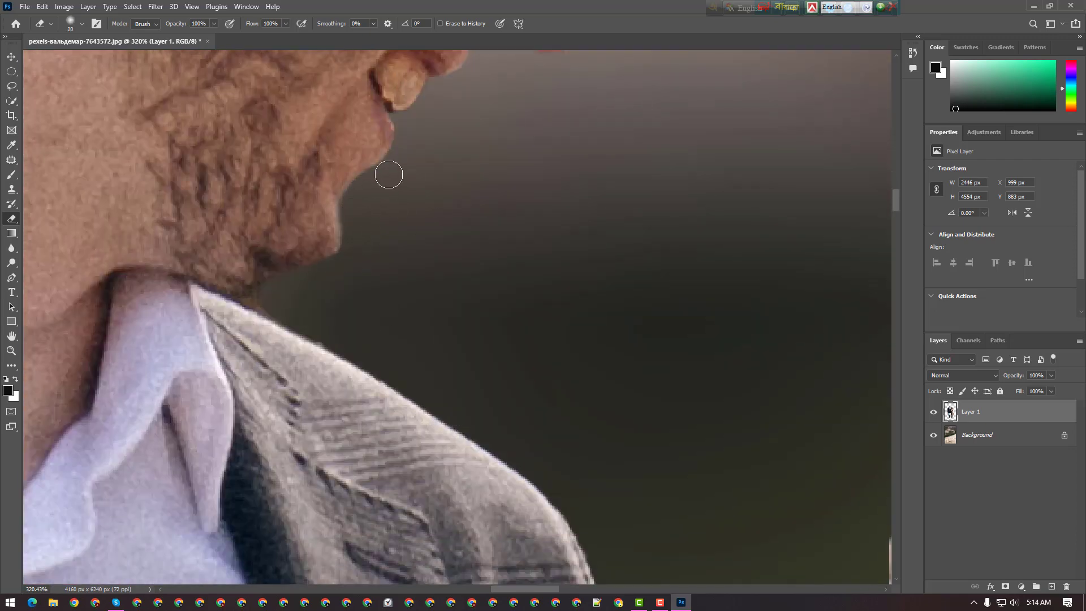
Reduce the eraser to 8 px and clean the cutout edge along the man's jacket lapel and front shoulder
scroll(317, 203, "down", 3)
key("bracketleft")
key("bracketleft")
key("bracketleft")
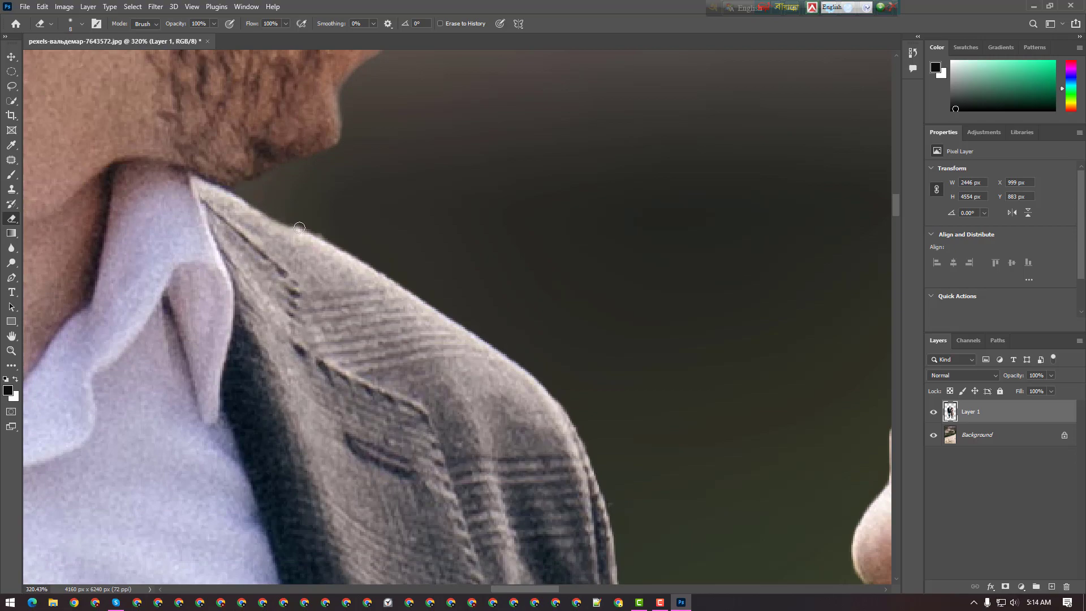
scroll(660, 345, "down", 3)
scroll(673, 329, "down", 5)
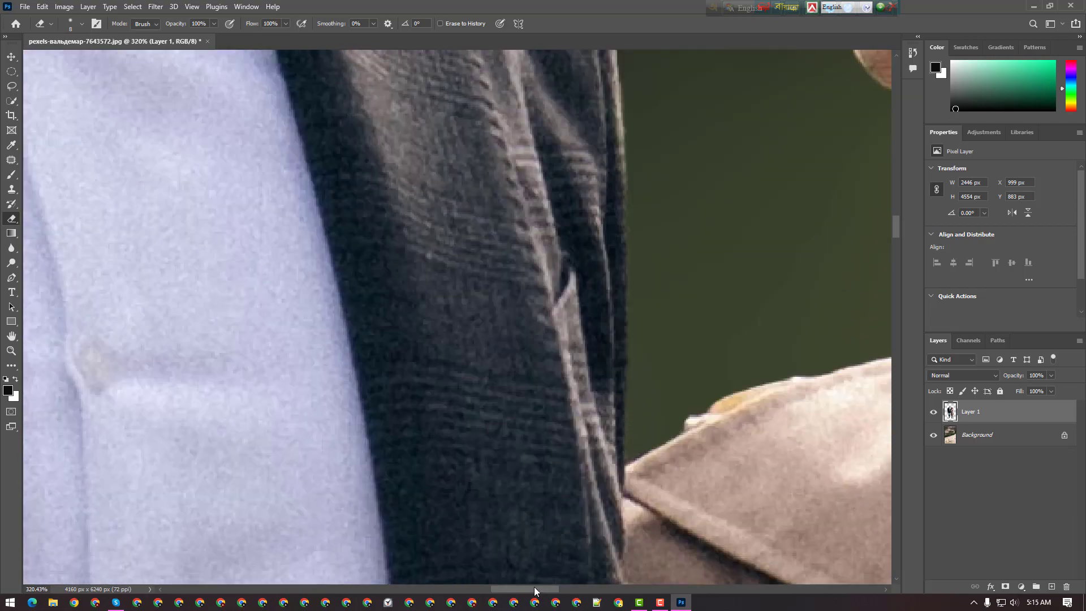
Erase the leftover fringe along the woman's coat collar, neck and chin, enlarging the eraser to 10 px for the face
scroll(639, 447, "right", 10)
mouse_move(289, 368)
left_mouse_down()
mouse_move(161, 421)
mouse_move(368, 356)
left_mouse_up()
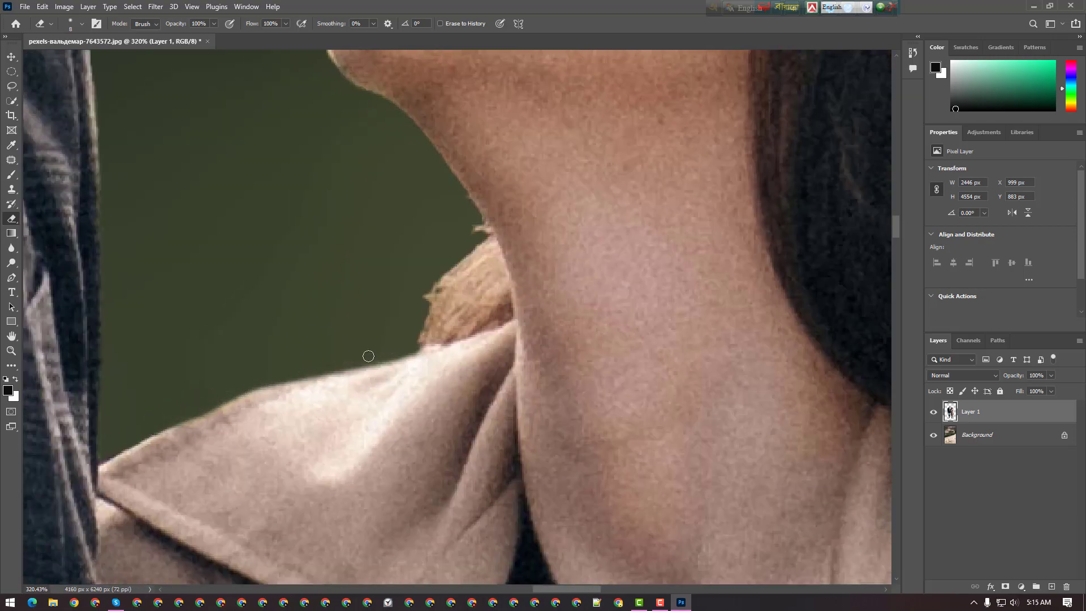
scroll(424, 339, "up", 5)
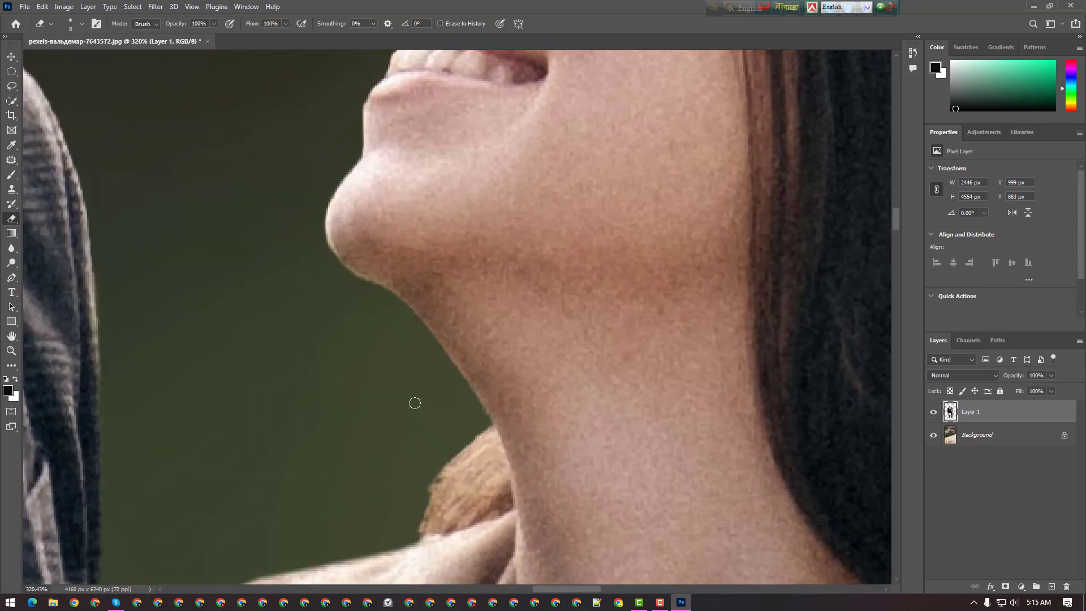
key("bracketright")
key("bracketright")
left_click_drag(318, 249, 333, 303)
scroll(356, 334, "down", 1)
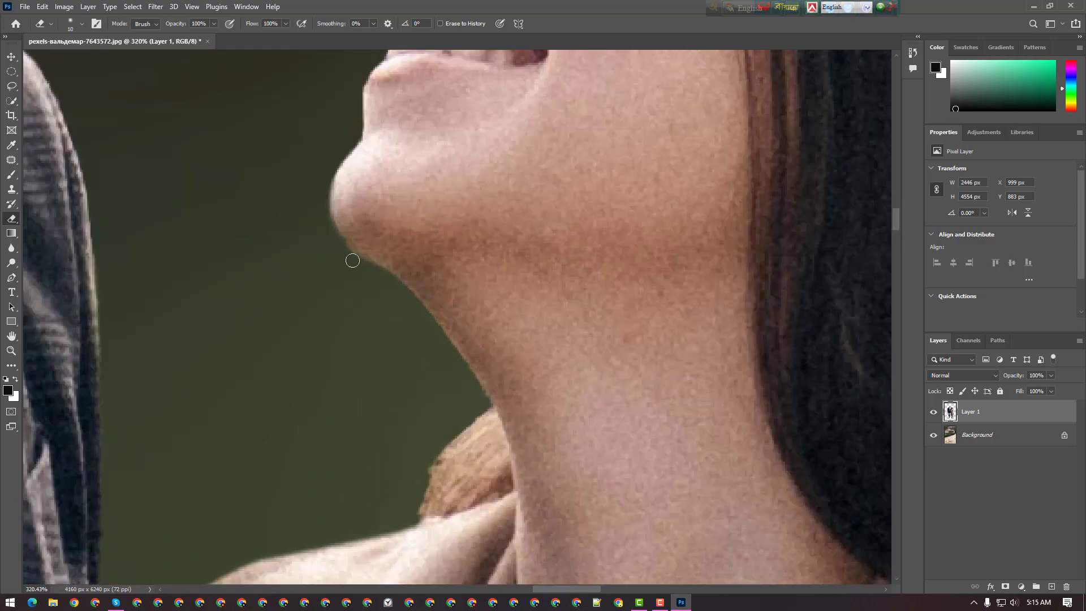
left_click_drag(352, 260, 481, 396)
Enlarge the eraser and remove the brown leftover object and stray remnants above the woman's hair
scroll(405, 247, "up", 8)
scroll(535, 299, "up", 2)
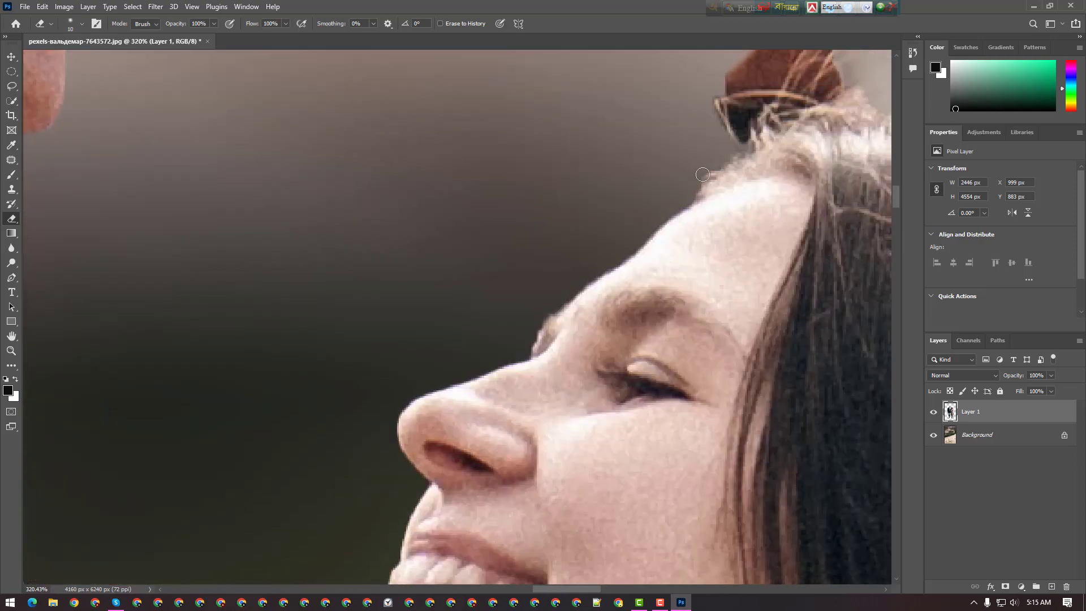
scroll(509, 295, "right", 6)
scroll(453, 277, "up", 5)
key("bracketright")
key("bracketright")
key("bracketright")
key("bracketright")
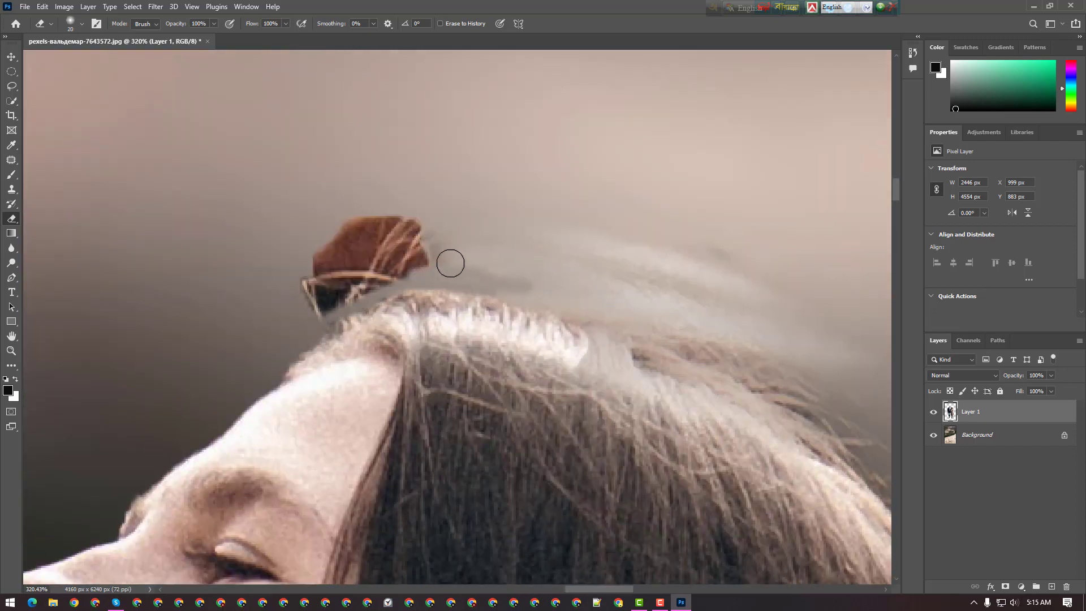
mouse_move(448, 260)
left_mouse_down()
mouse_move(390, 214)
mouse_move(329, 296)
mouse_move(574, 275)
mouse_move(514, 238)
mouse_move(446, 254)
mouse_move(865, 365)
left_mouse_up()
scroll(865, 365, "down", 1)
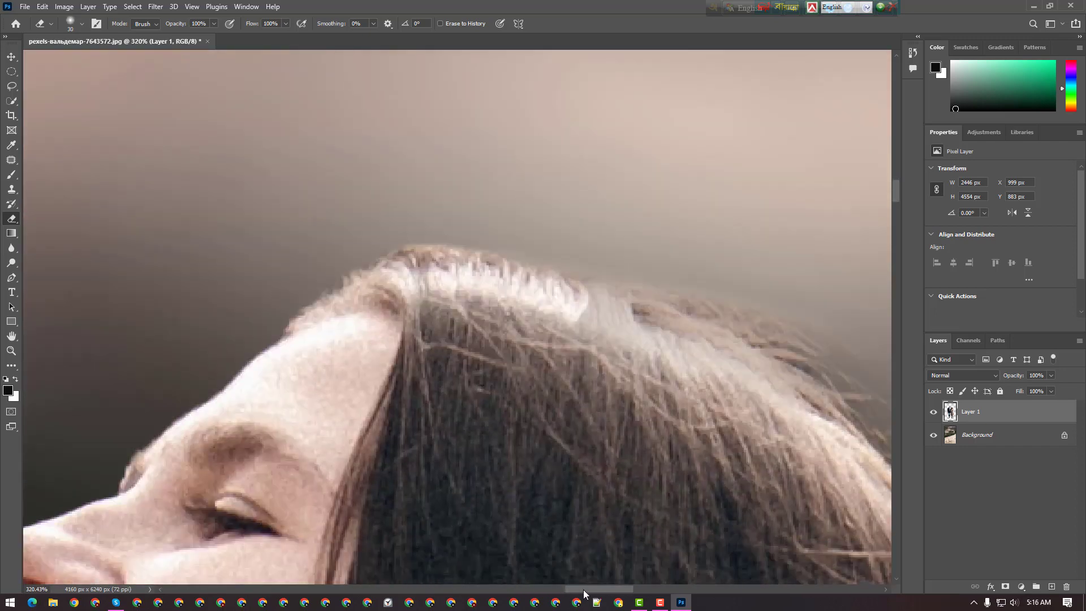
Erase the stray hairs along the crown and back of the woman's head
left_click_drag(585, 589, 624, 589)
left_click_drag(241, 311, 417, 426)
scroll(366, 317, "down", 1)
left_click_drag(625, 589, 606, 590)
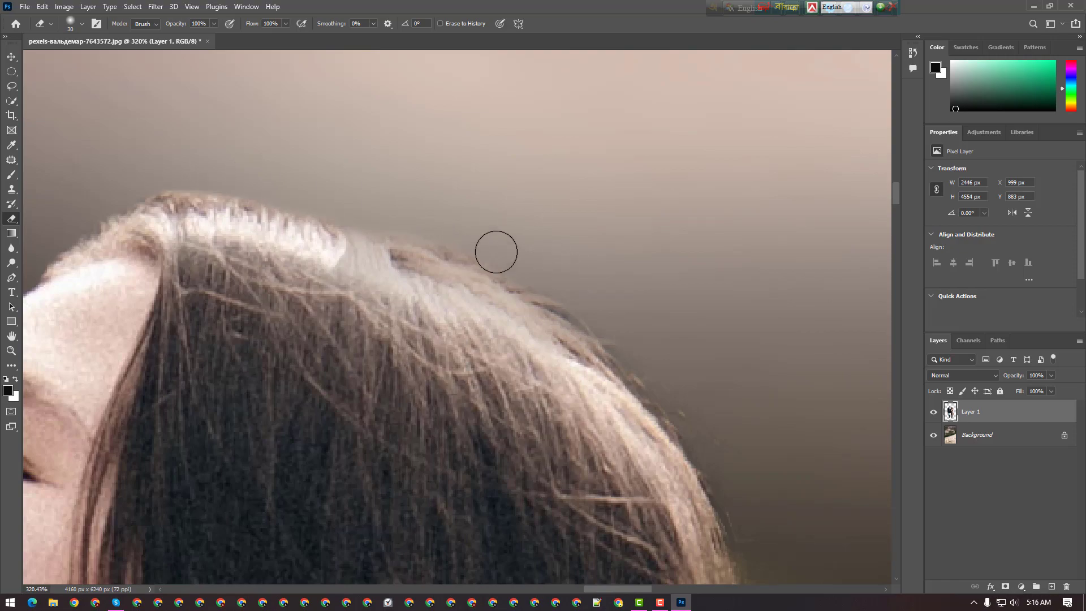
Erase the flyaway strands and light fringe along the back edge of the woman's long hair
scroll(732, 393, "down", 10)
left_click(10, 353)
left_click_drag(429, 208, 373, 208)
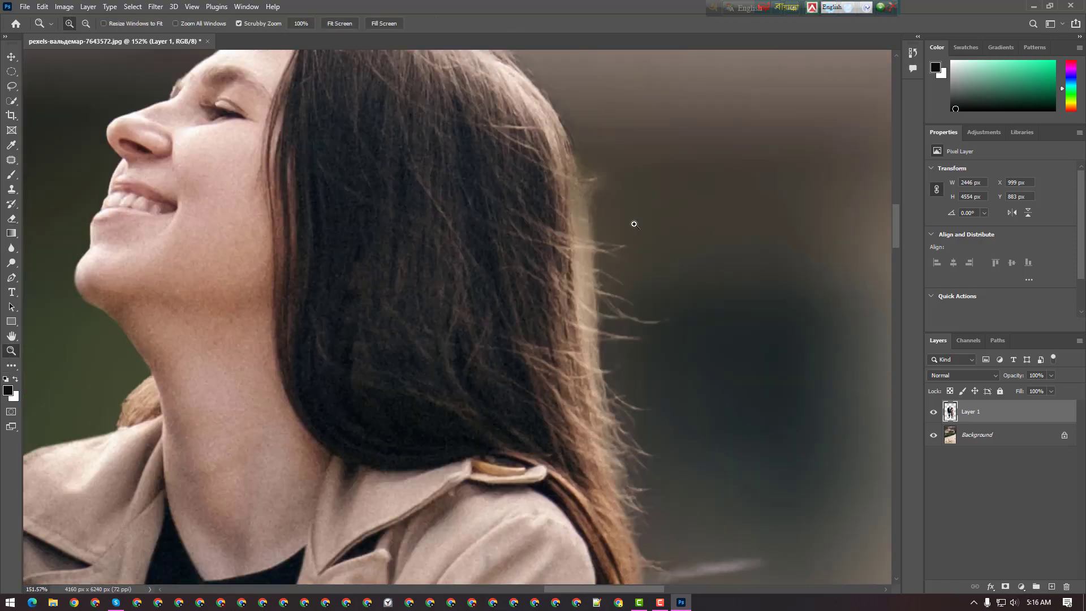
left_click(12, 218)
left_click(11, 352)
mouse_move(566, 465)
left_mouse_down()
mouse_move(509, 456)
mouse_move(593, 436)
left_mouse_up()
key("e")
scroll(612, 336, "down", 10)
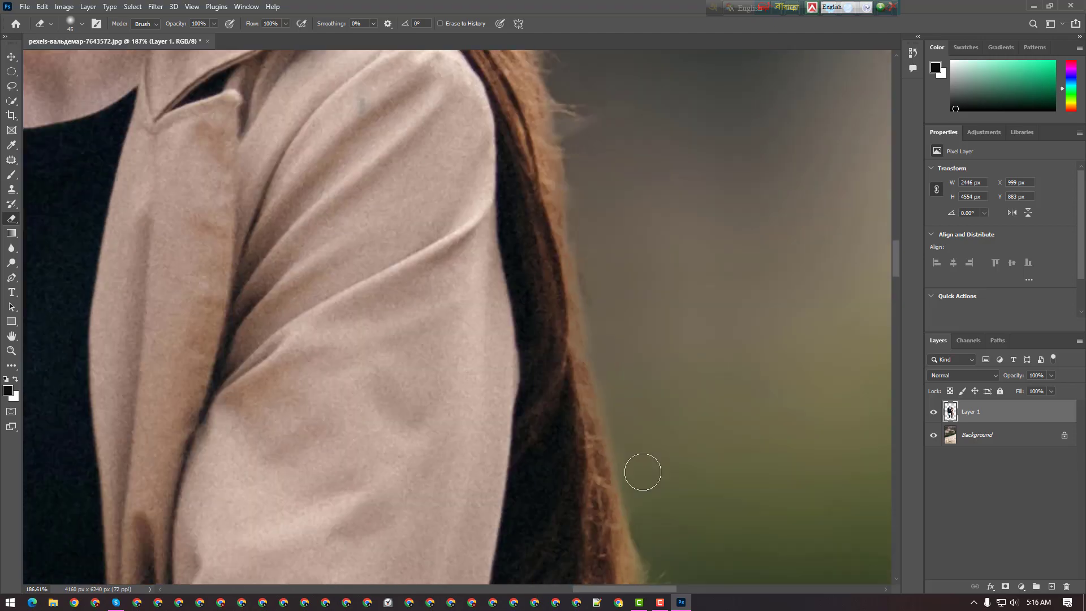
Reduce the eraser to 8 px and clean the cutout edge down the back of the woman's coat
scroll(673, 489, "down", 5)
key("bracketleft")
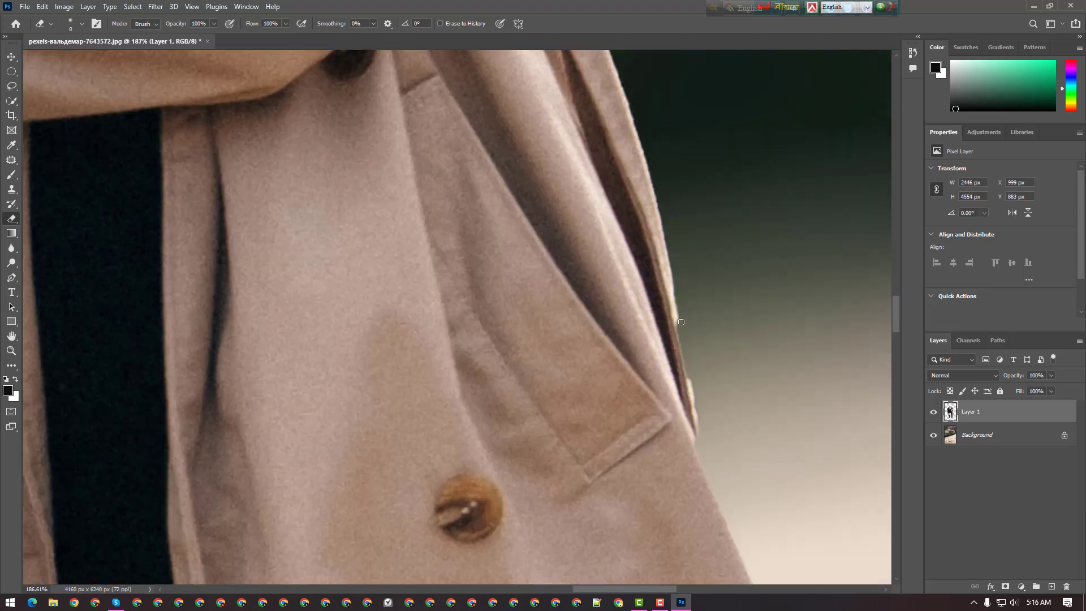
scroll(685, 359, "down", 8)
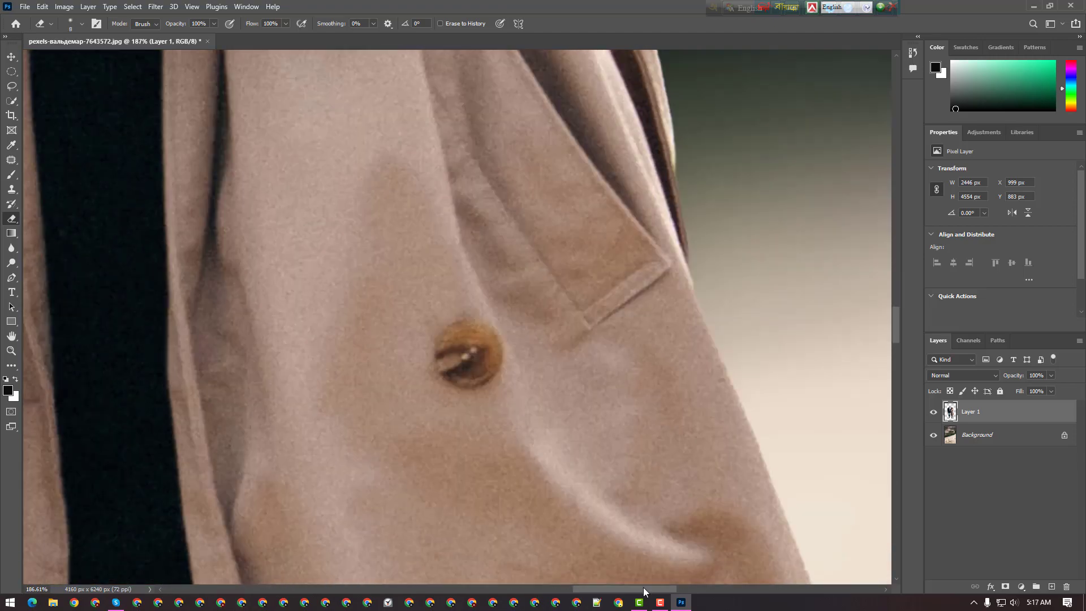
scroll(827, 462, "down", 5)
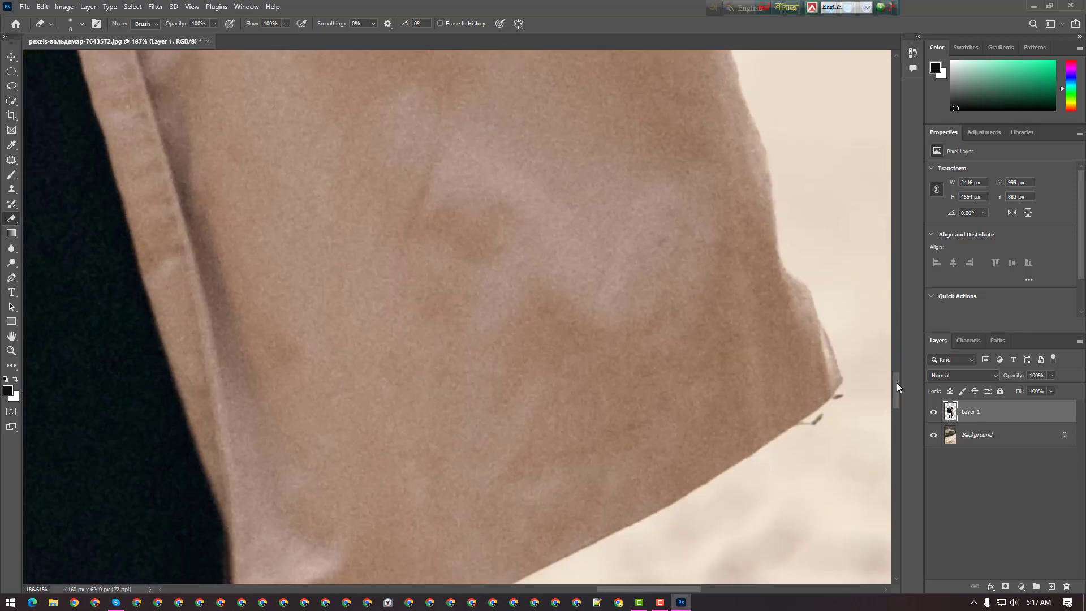
scroll(430, 351, "down", 15)
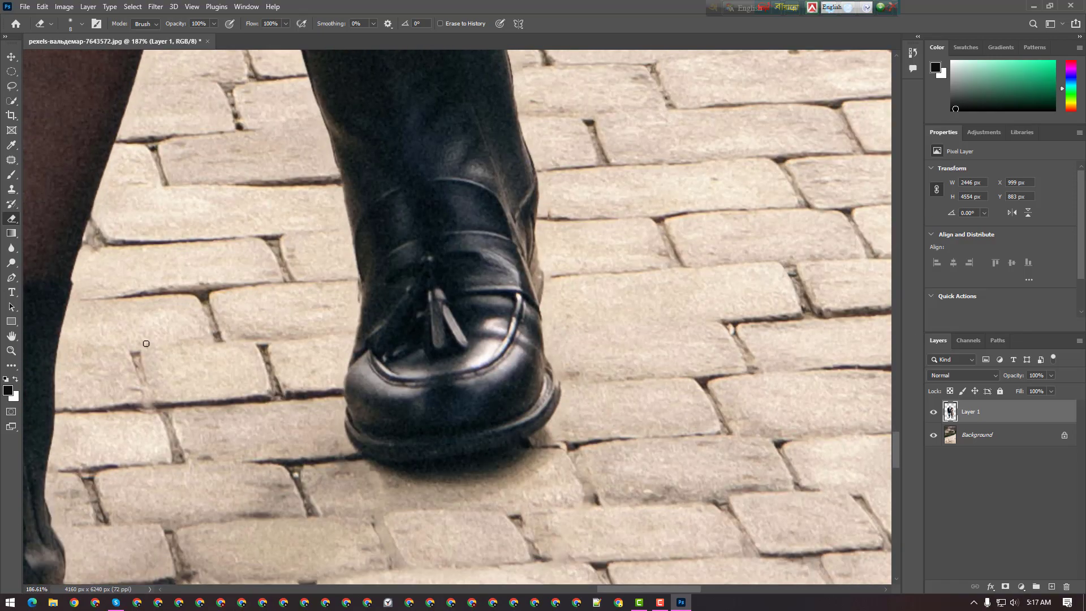
Erase the light fringe along the man's rear shoulder and upper jacket sleeve
key("z")
left_click_drag(576, 391, 513, 593)
left_click_drag(896, 346, 908, 261)
scroll(882, 255, "up", 8)
key("e")
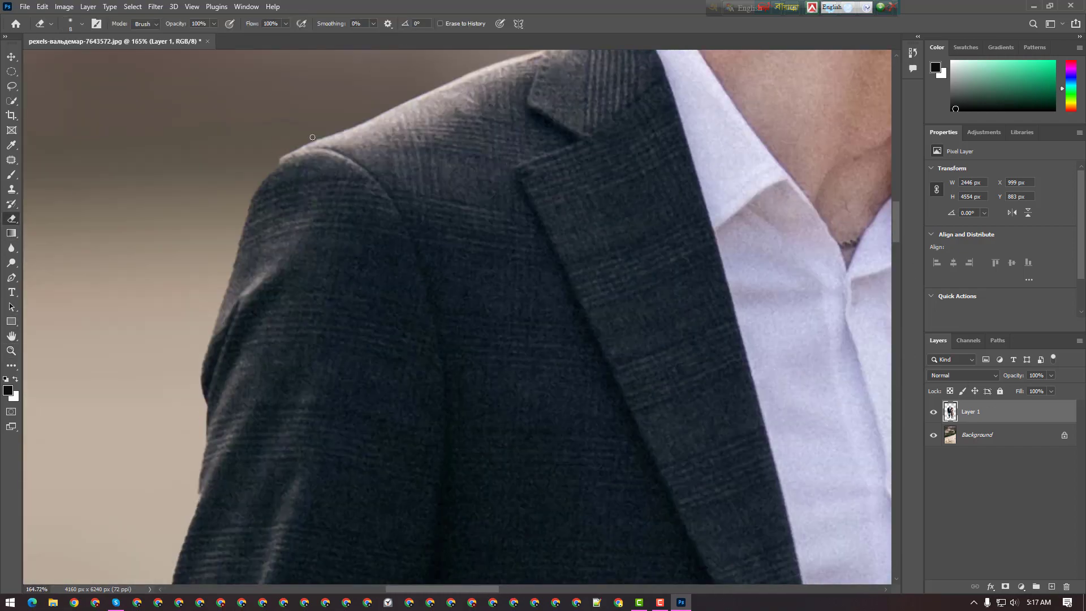
scroll(282, 150, "down", 10)
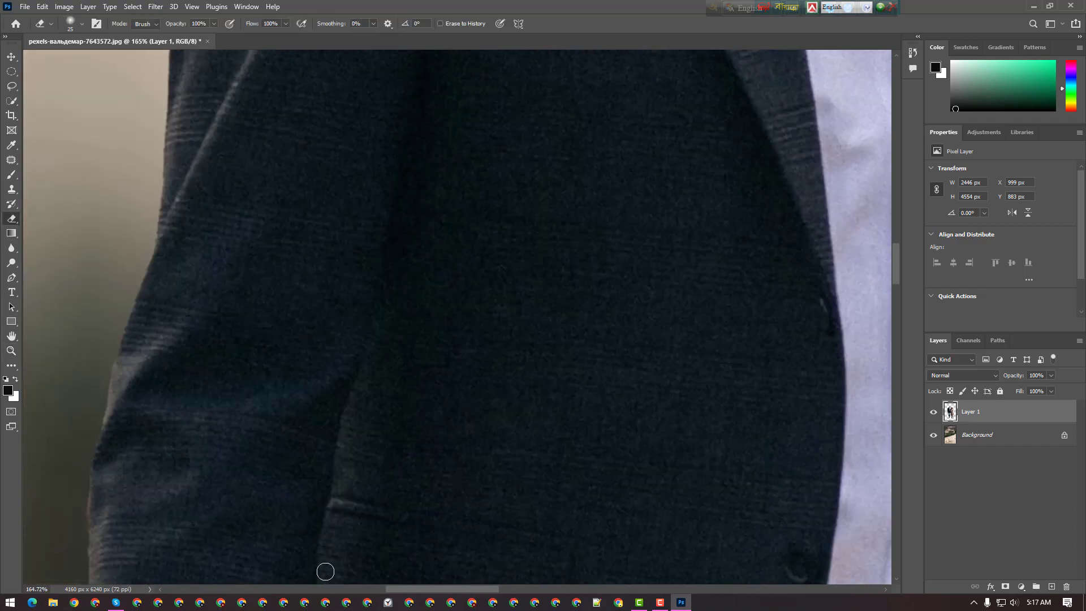
Erase the light fringe along the outer edge of the man's lower jacket sleeve, enlarging the eraser to 20 px
scroll(286, 284, "down", 5)
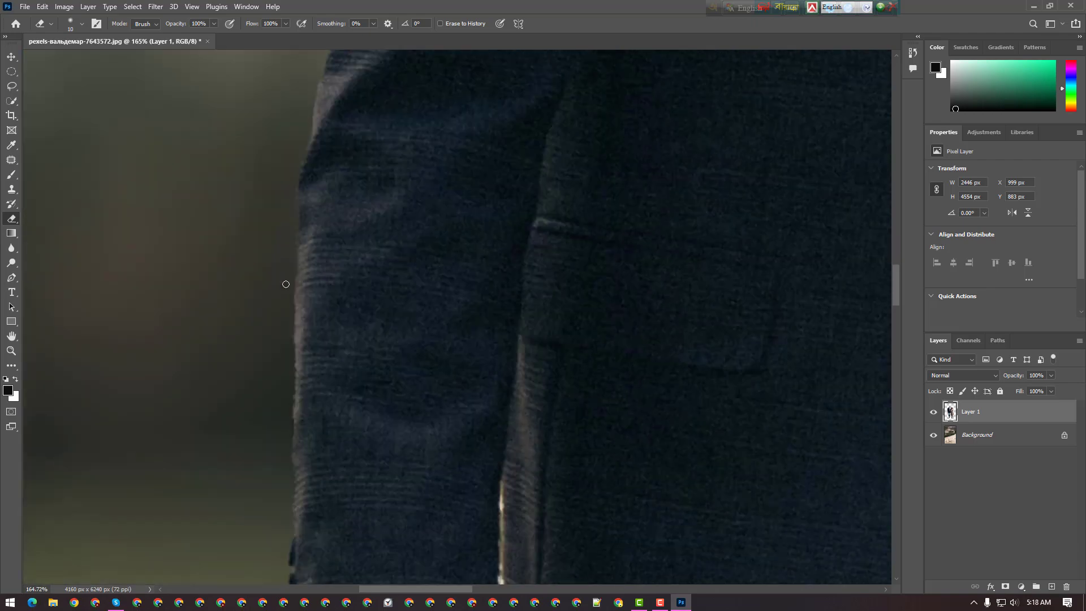
key("bracketright")
key("bracketright")
scroll(289, 412, "down", 5)
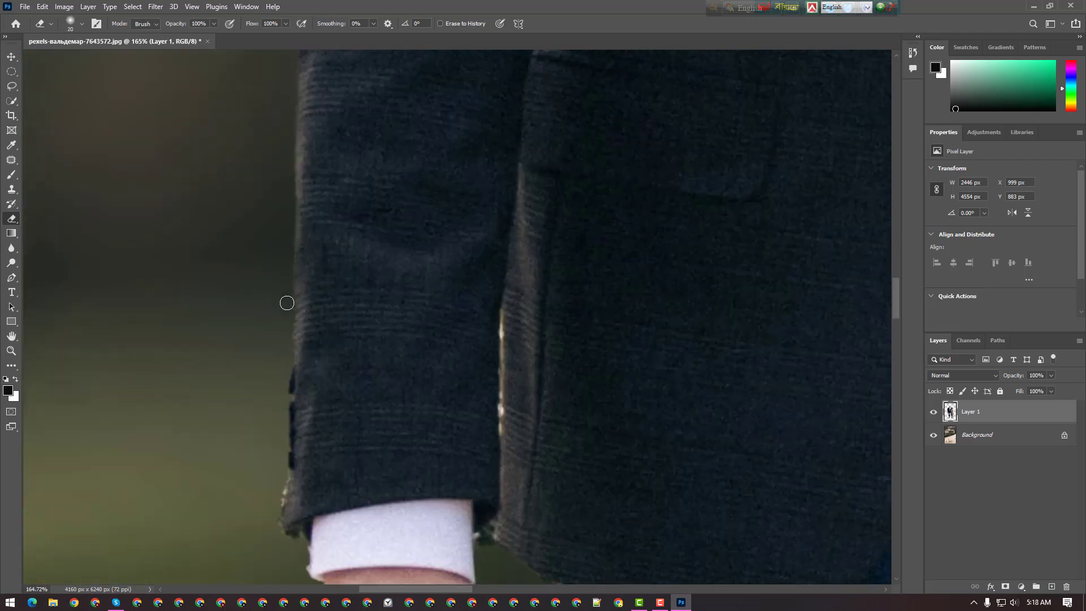
Reduce the eraser to 9 px and clean the ragged edge of the sleeve end and the white shirt cuff
scroll(273, 423, "down", 2)
scroll(284, 368, "down", 1)
key("bracketleft")
key("bracketleft")
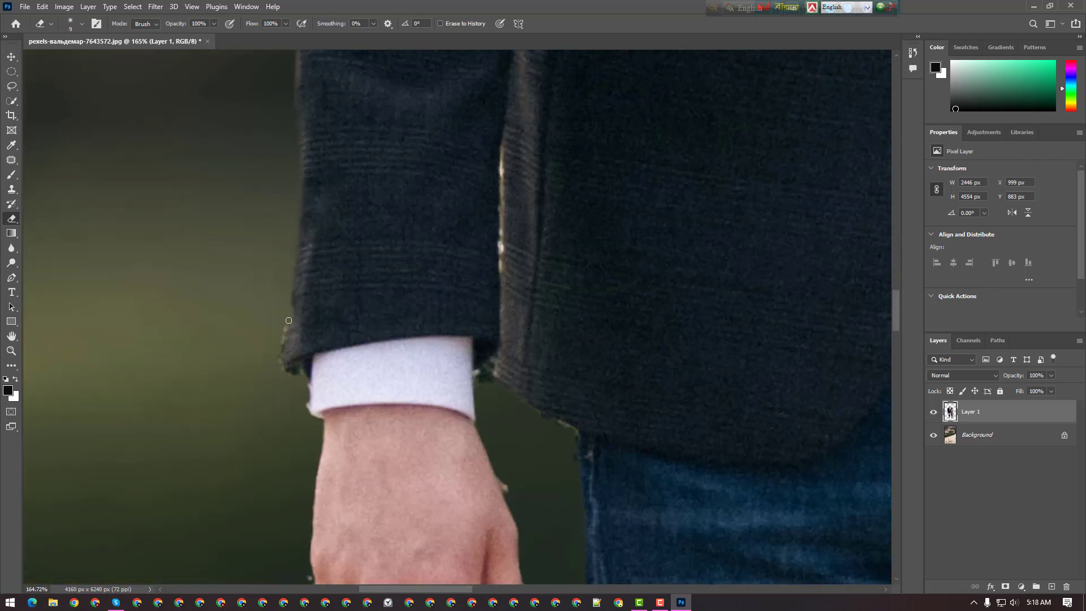
scroll(299, 373, "down", 2)
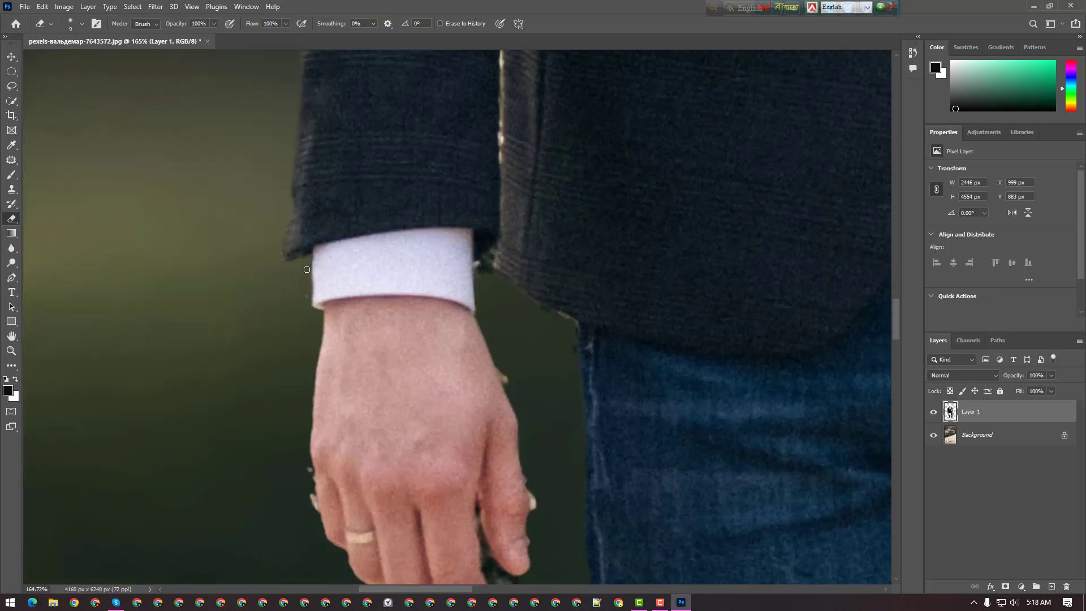
Erase the leftover fringes around the man's hand, along the jacket hem and the gap beside the sleeve
scroll(289, 287, "down", 2)
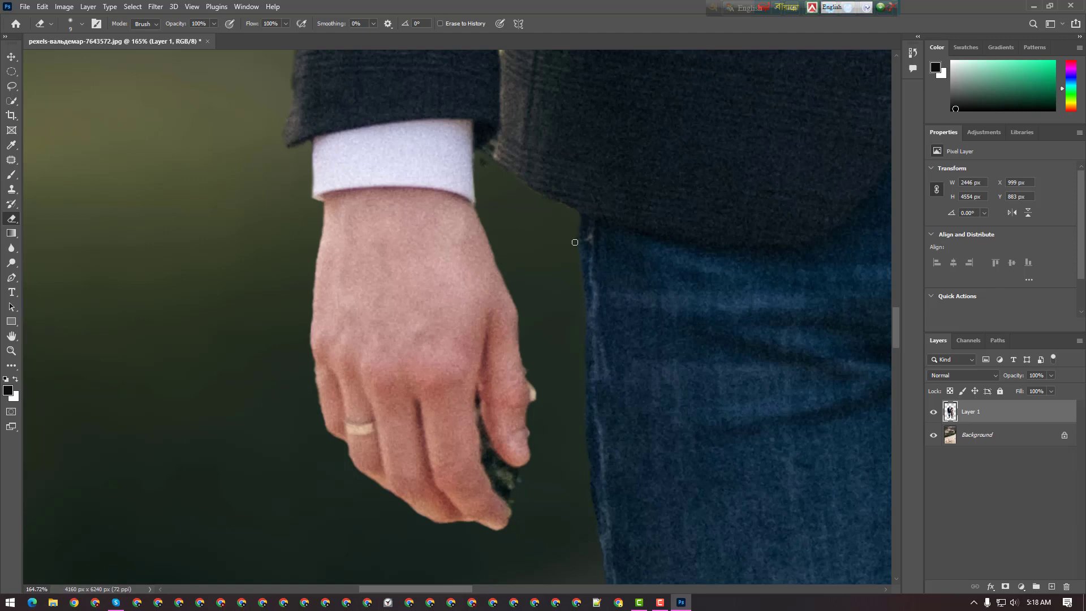
scroll(511, 251, "down", 3)
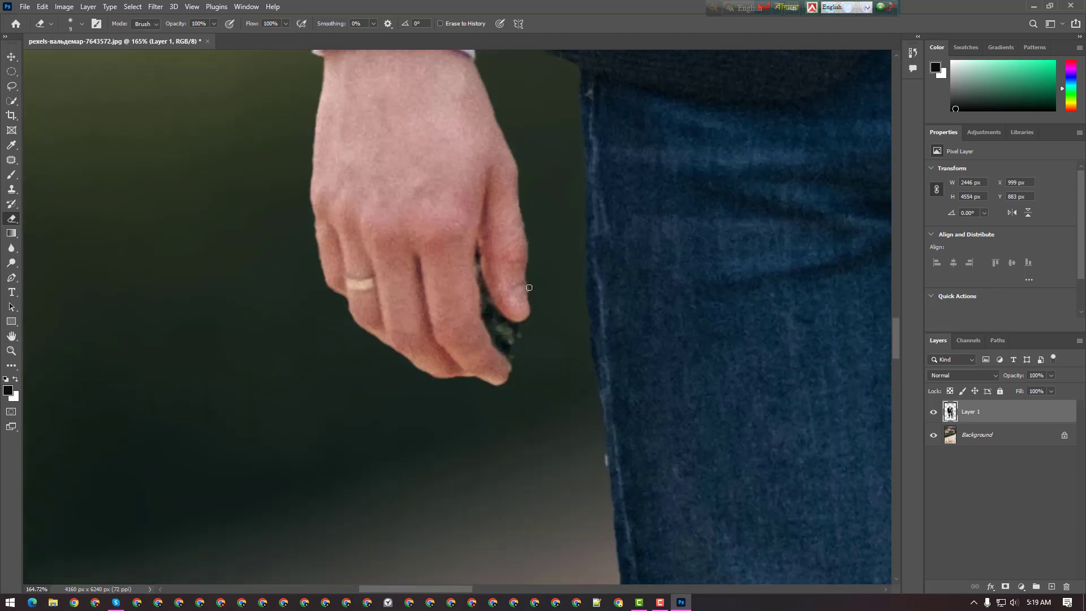
scroll(526, 282, "down", 2)
Erase the leftover background patch between the man's thumb tip and his index fingertip
scroll(492, 217, "up", 5)
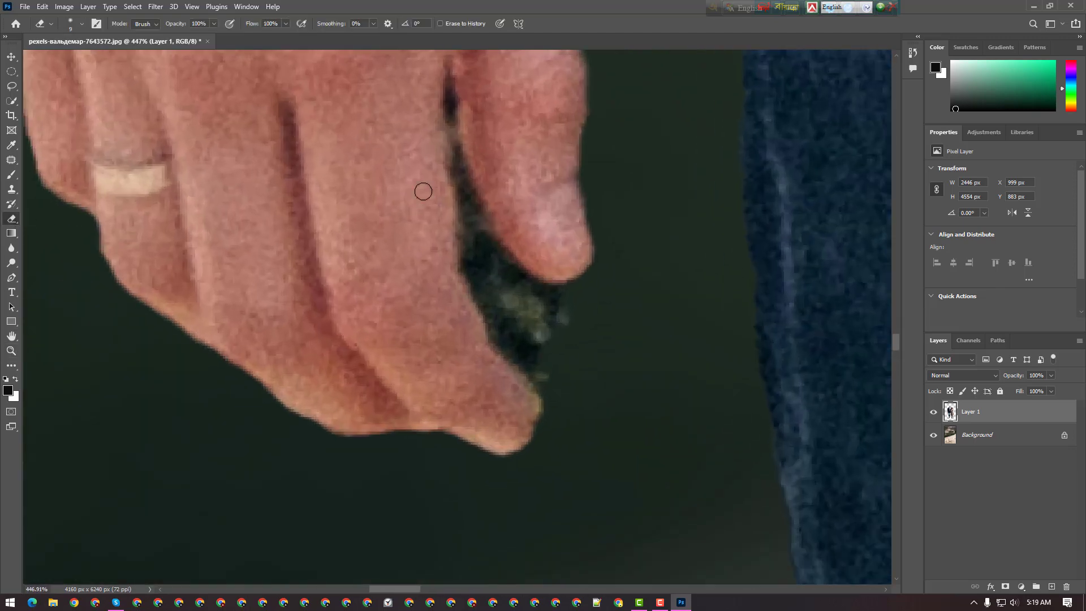
mouse_move(541, 357)
left_mouse_down()
mouse_move(512, 357)
mouse_move(466, 236)
mouse_move(517, 358)
left_mouse_up()
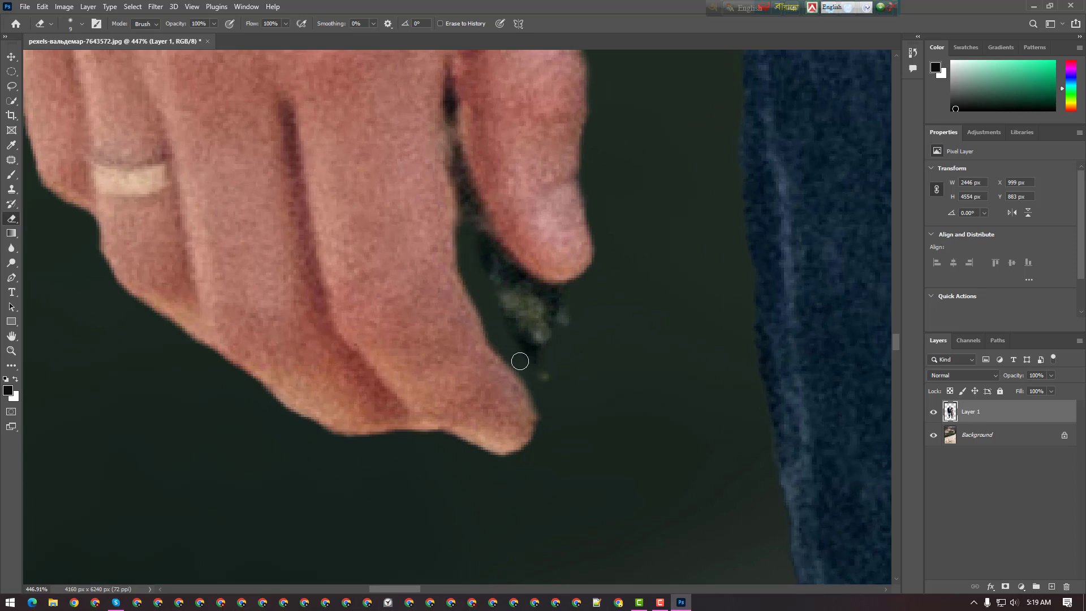
right_click(562, 387)
mouse_move(557, 300)
left_mouse_down()
mouse_move(527, 318)
mouse_move(552, 388)
left_mouse_up()
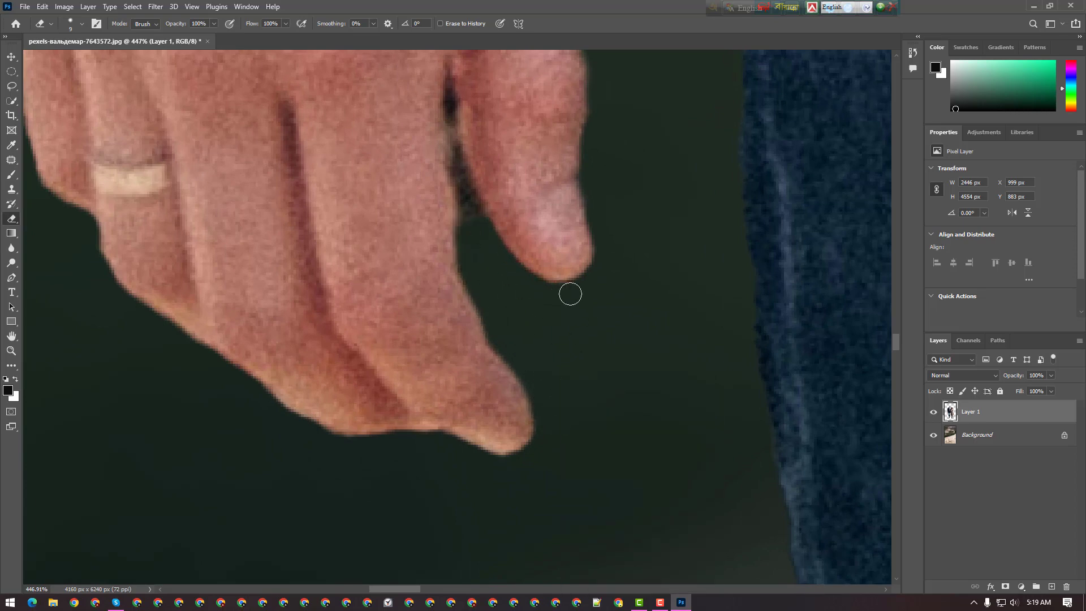
Erase the dark residue in the narrow gap between the thumb and index finger with a 2 px and then 4 px eraser
key("bracketleft")
key("bracketleft")
key("bracketleft")
key("bracketleft")
key("bracketleft")
key("bracketleft")
key("bracketleft")
scroll(519, 317, "up", 3)
left_click_drag(452, 234, 454, 204)
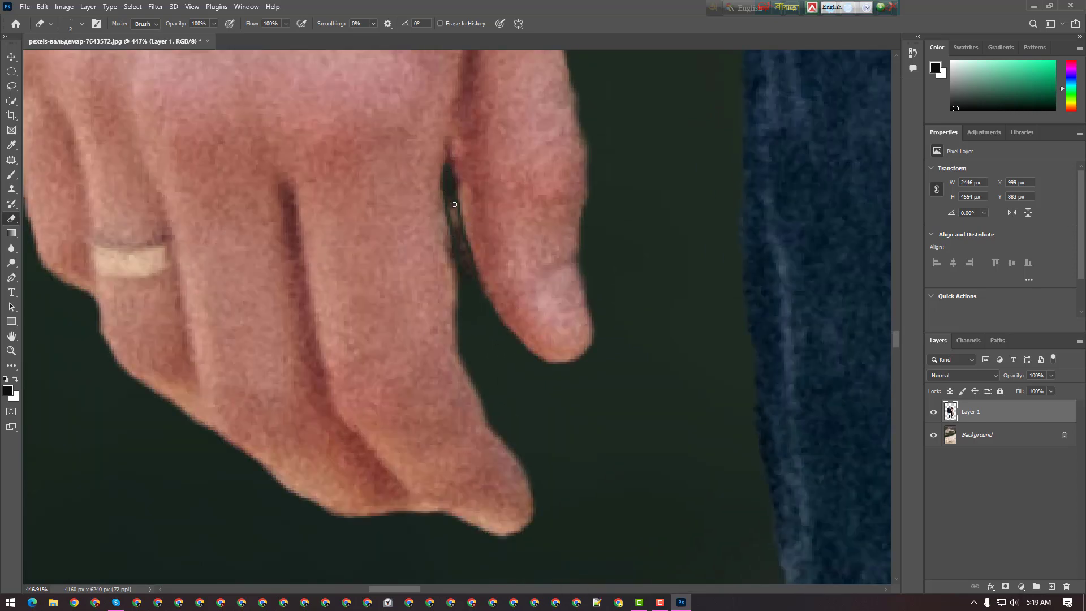
key("bracketright")
key("bracketright")
left_click_drag(457, 254, 468, 266)
left_click_drag(446, 210, 455, 297)
Smooth the cutout edge beneath the man's fingertips by erasing the remaining fringe
scroll(480, 351, "down", 3)
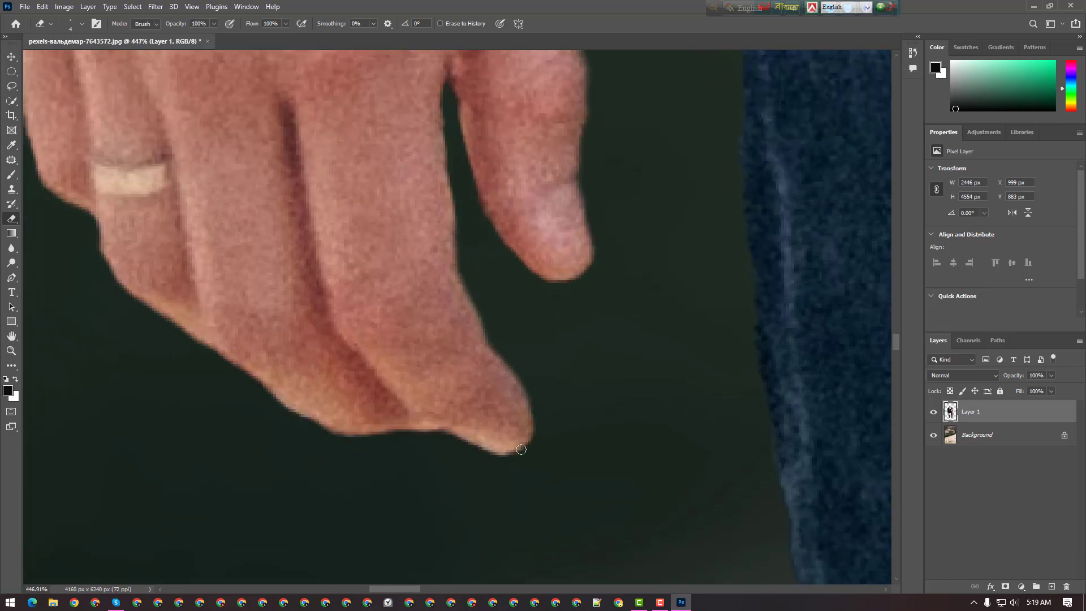
left_click_drag(520, 448, 481, 452)
scroll(831, 364, "up", 20)
left_click_drag(443, 326, 441, 342)
Examine the cutout edges down the man's jeans leg and around his shoes
left_click_drag(894, 311, 893, 342)
key("ctrl+space")
left_click_drag(184, 363, 59, 264)
scroll(612, 344, "down", 10)
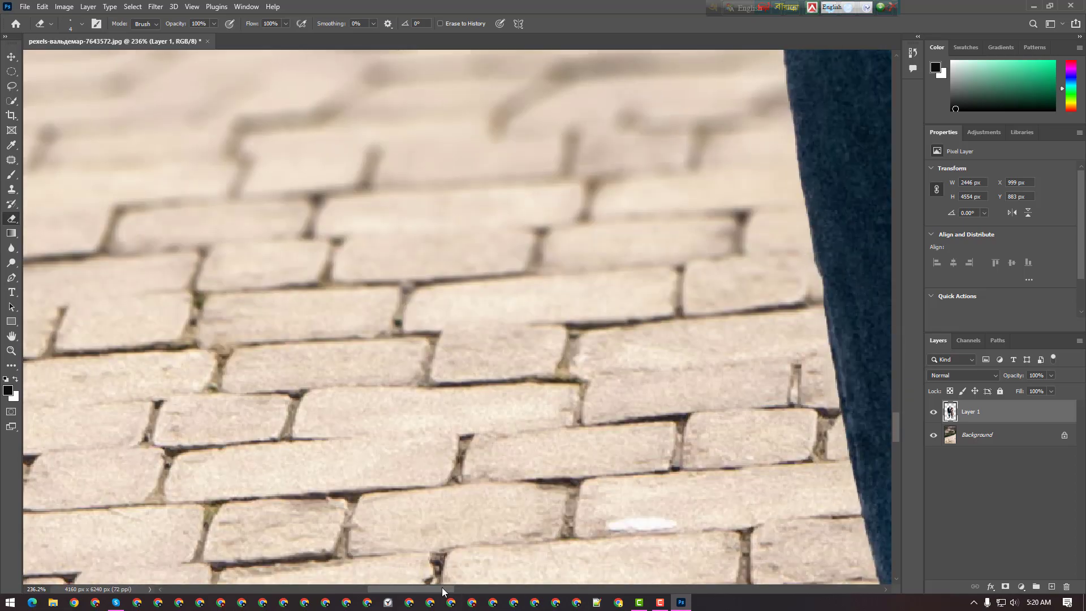
left_click_drag(442, 589, 490, 589)
left_click_drag(897, 421, 897, 452)
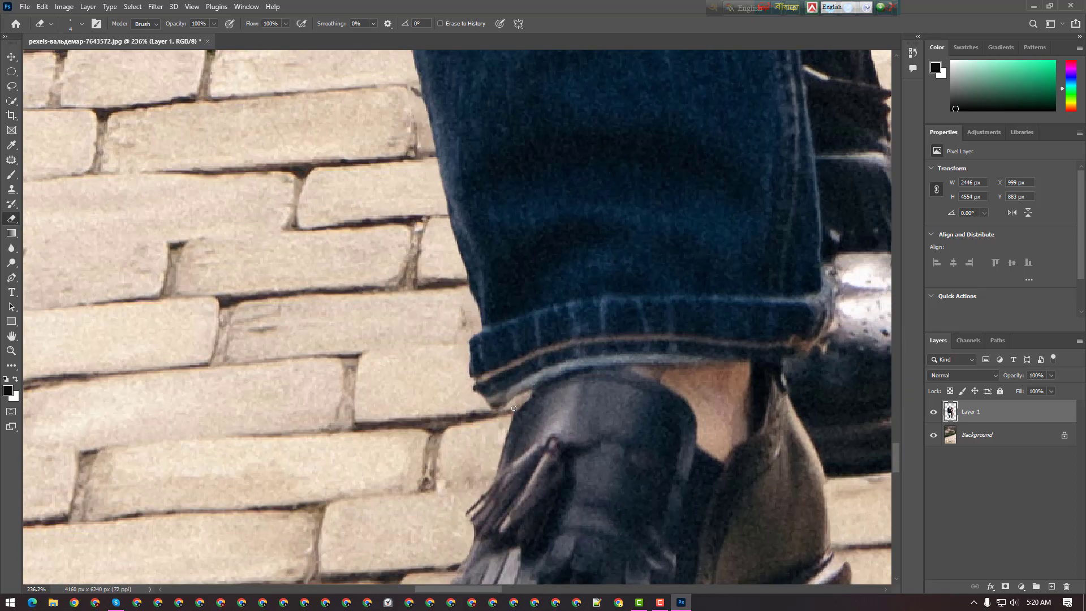
left_click_drag(486, 588, 530, 589)
scroll(513, 562, "up", 3)
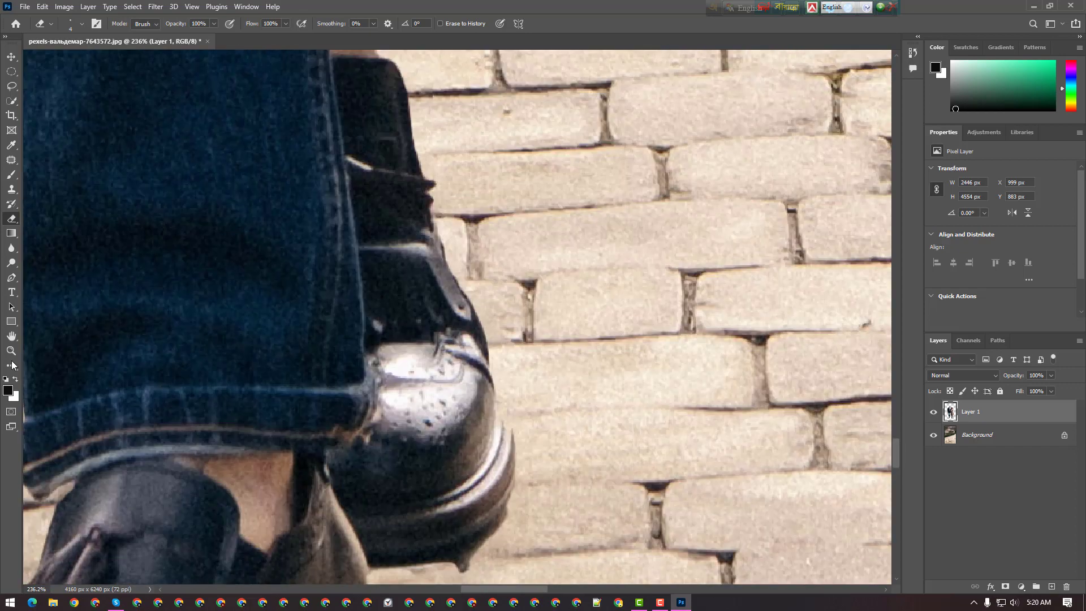
Erase the leftover background patches in the upper part of the gap between the man's trouser legs
left_click(11, 351)
left_click_drag(349, 349, 182, 261)
left_click_drag(319, 118, 486, 130)
left_click(12, 218)
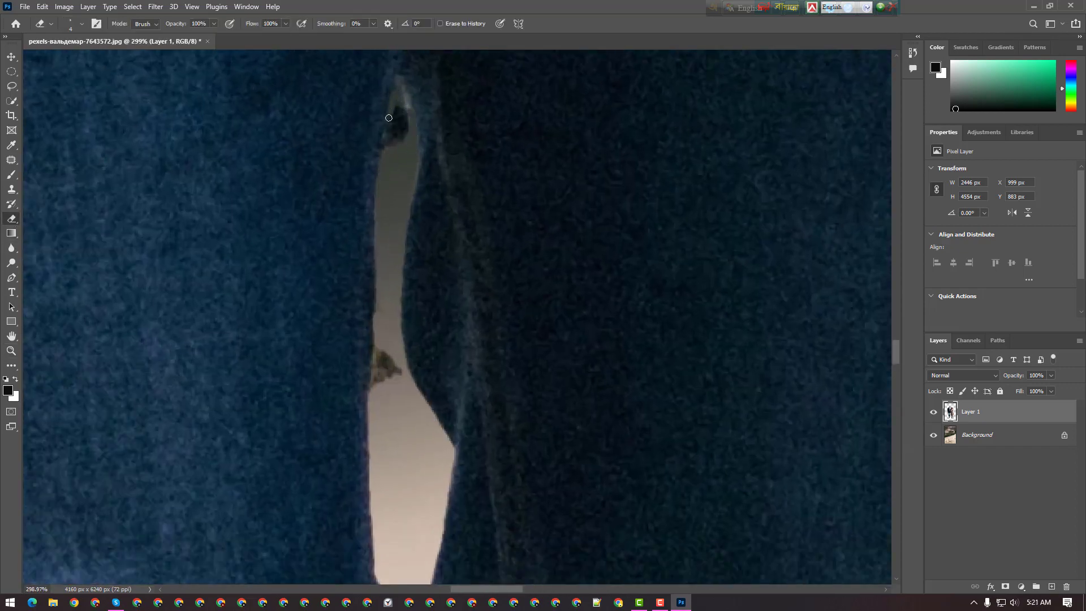
mouse_move(389, 118)
left_mouse_down()
mouse_move(397, 155)
mouse_move(370, 240)
left_mouse_up()
scroll(387, 148, "down", 2)
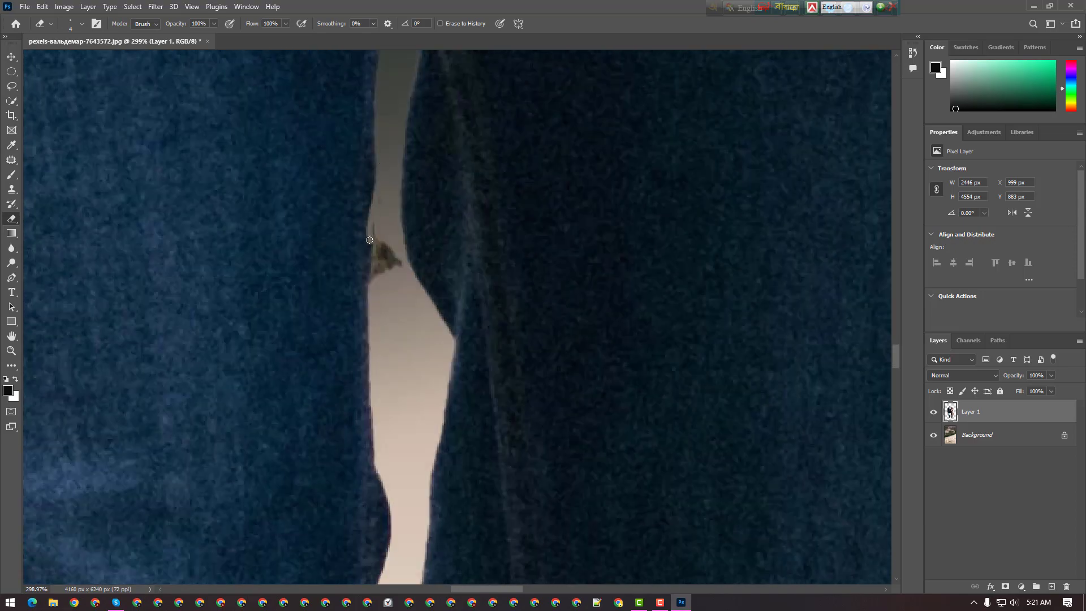
scroll(375, 206, "down", 1)
left_click_drag(377, 183, 371, 226)
left_click_drag(390, 190, 388, 226)
Clean the cutout edges down the lower part of the gap between the man's trouser legs
scroll(405, 212, "down", 8)
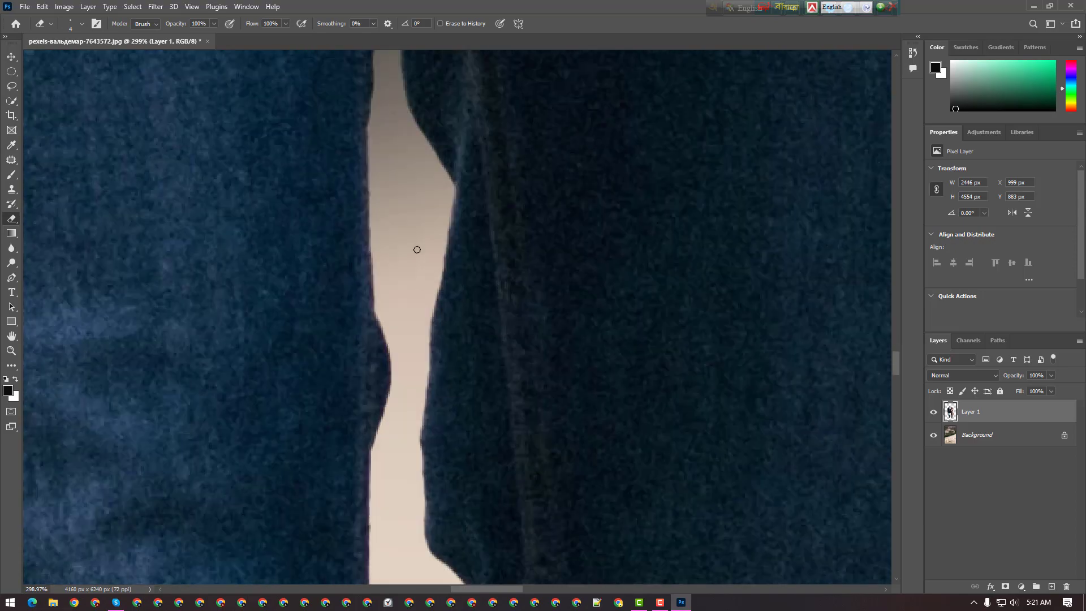
scroll(376, 280, "down", 6)
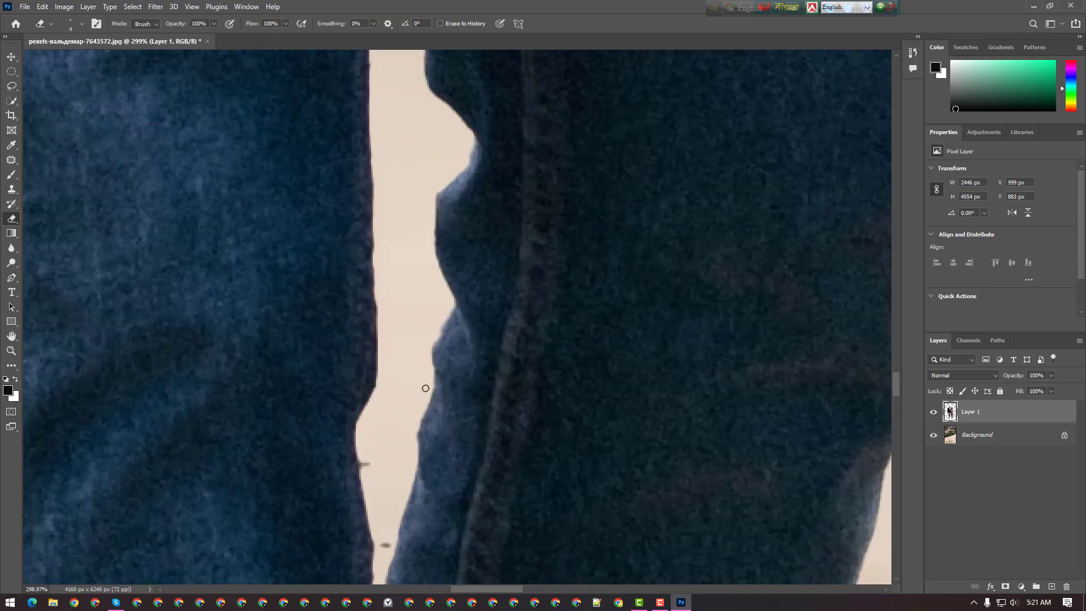
scroll(370, 378, "down", 3)
left_click_drag(503, 588, 538, 589)
Erase the fringe down the front edge of the woman's coat facing the man, undoing the first stroke
key("ctrl+1")
left_click(11, 351)
scroll(555, 202, "up", 7)
left_click_drag(540, 361, 622, 362)
key("e")
left_click_drag(794, 226, 786, 386)
key("ctrl+z")
scroll(775, 393, "down", 1)
scroll(775, 393, "down", 5)
left_click_drag(780, 181, 774, 230)
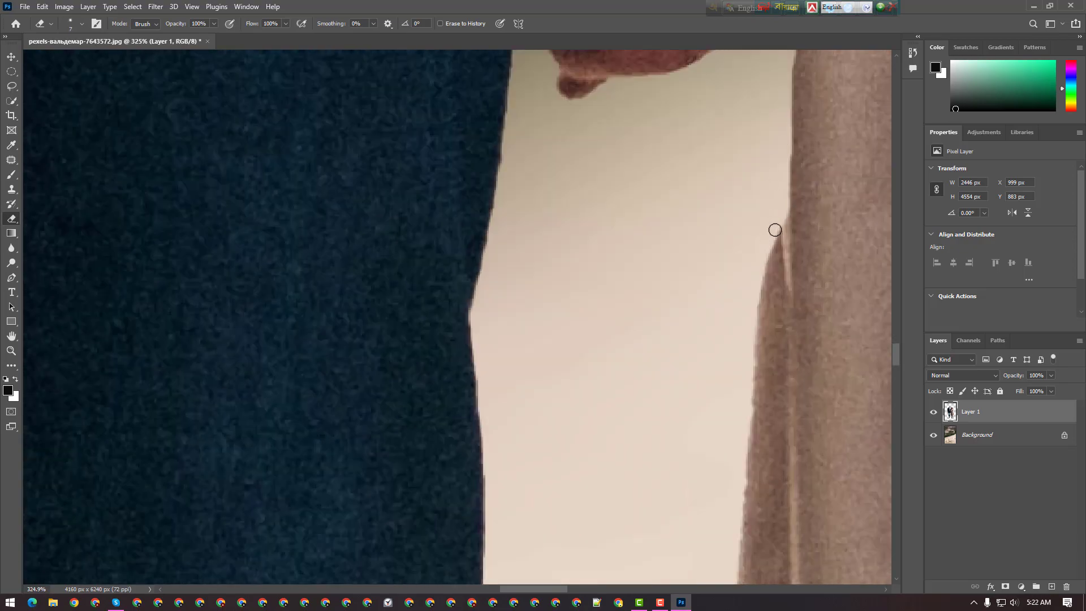
scroll(751, 303, "down", 4)
scroll(725, 259, "down", 6)
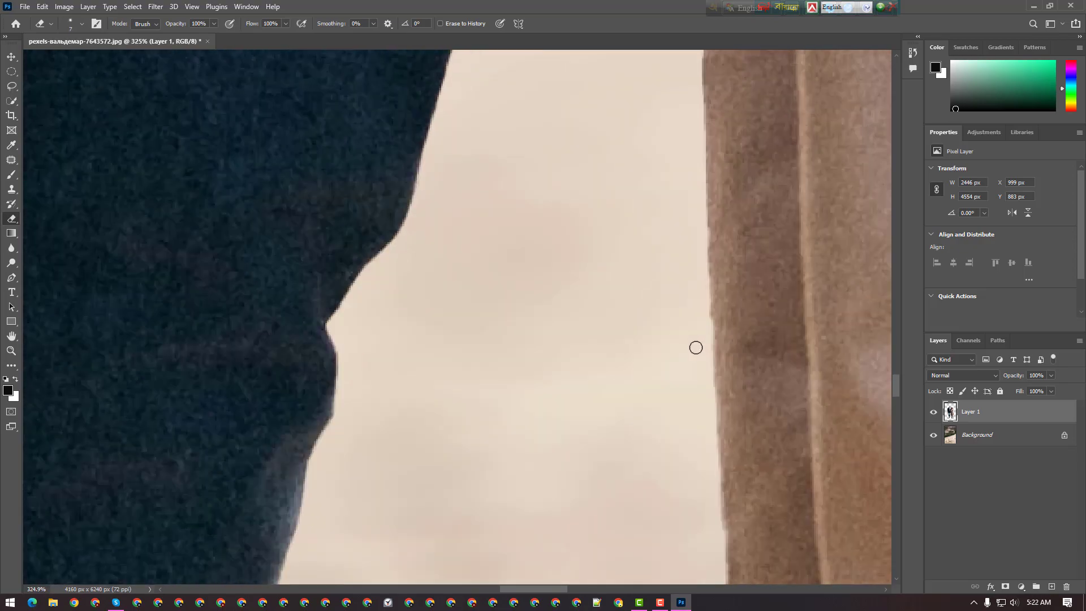
Erase the stray bits around the bottom corner of the coat's front panel and along its inner edge
scroll(829, 396, "down", 3)
scroll(543, 448, "right", 5)
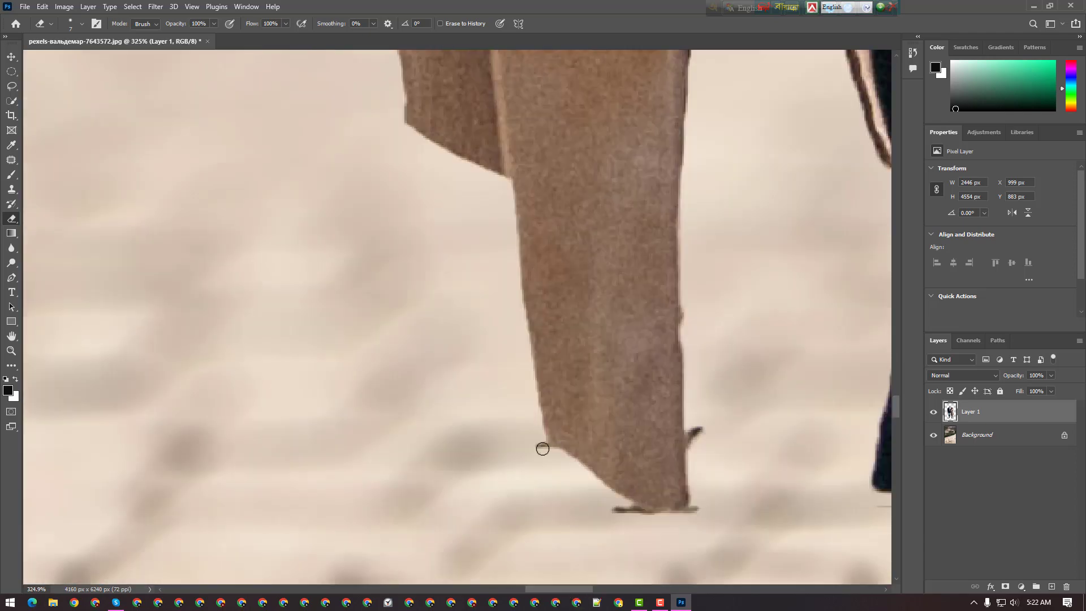
mouse_move(633, 513)
left_mouse_down()
mouse_move(667, 502)
mouse_move(690, 468)
left_mouse_up()
scroll(622, 487, "right", 5)
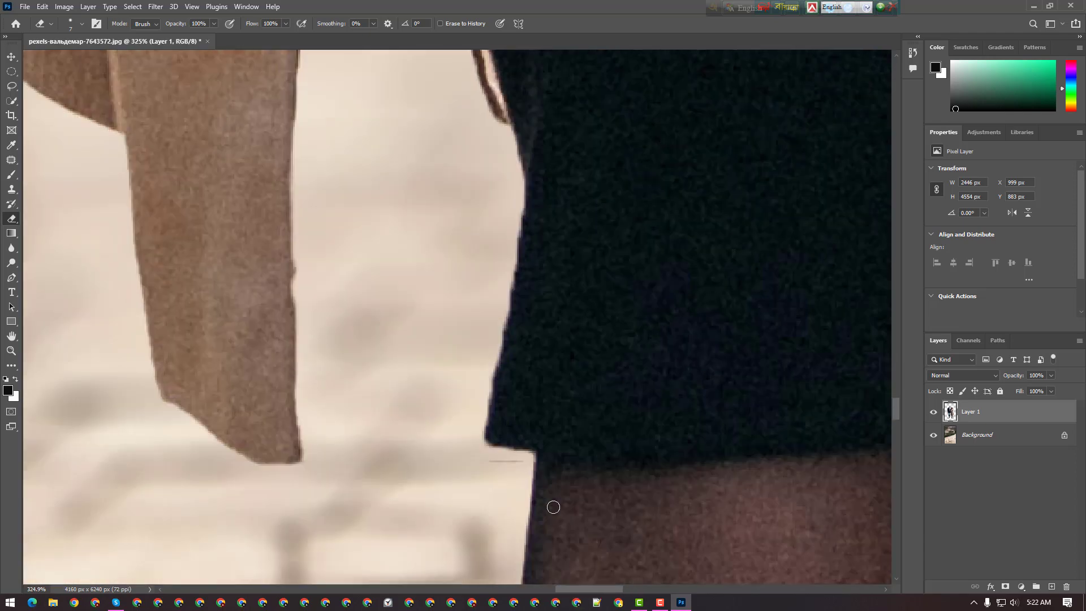
scroll(407, 391, "up", 3)
scroll(406, 391, "up", 2)
left_click_drag(313, 231, 307, 203)
scroll(393, 232, "left", 3)
key("z")
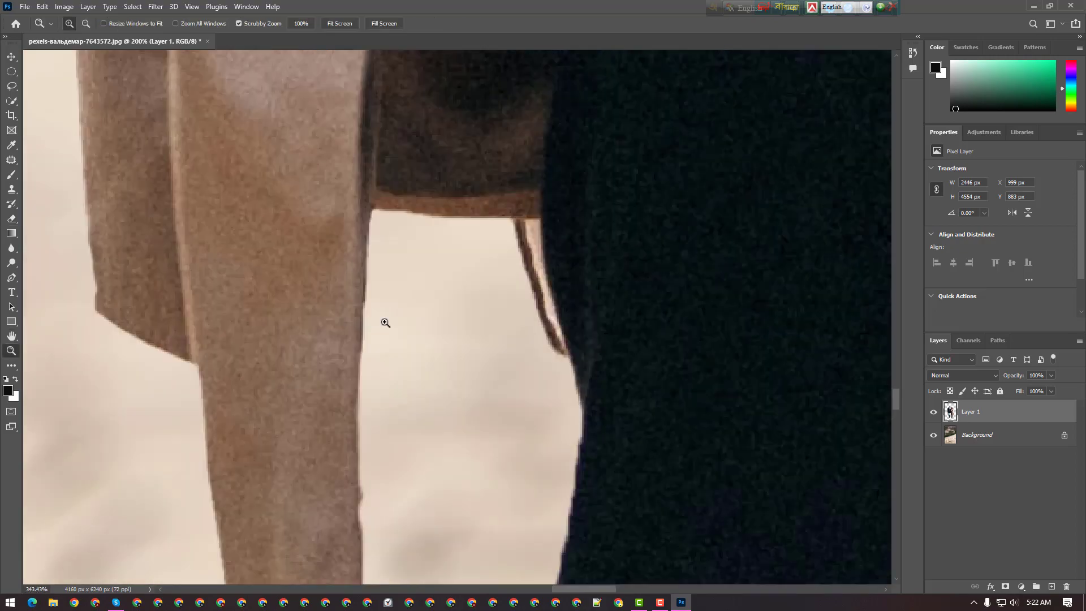
left_click_drag(374, 310, 304, 268)
scroll(306, 267, "up", 3)
left_click_drag(319, 173, 352, 315)
left_click_drag(497, 589, 451, 589)
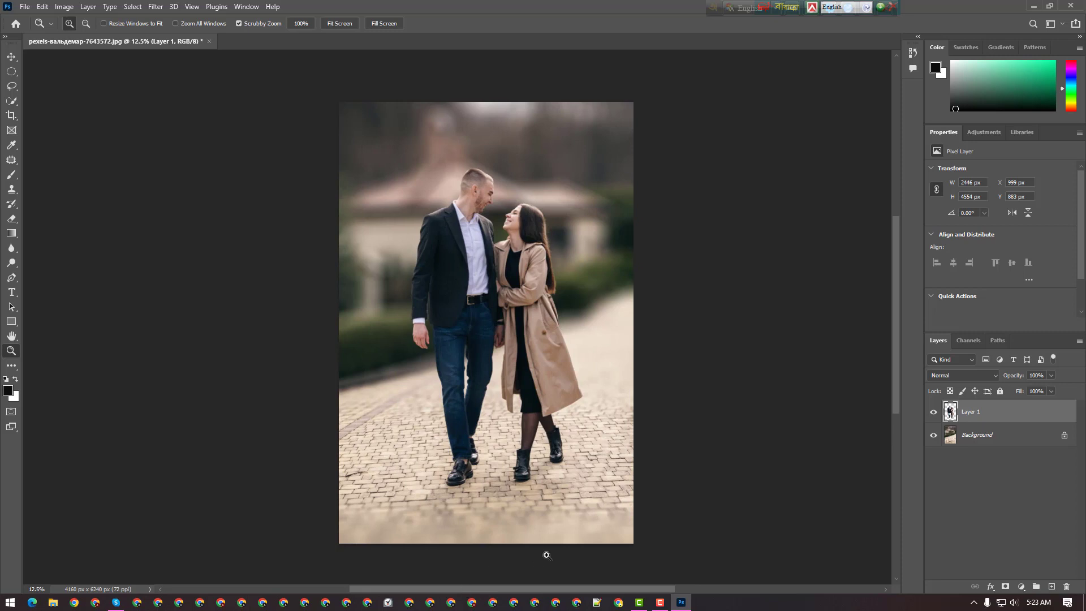
Merge the couple's cutout layer with the blurred background and open the Camera Raw Filter on the result
right_click(990, 440)
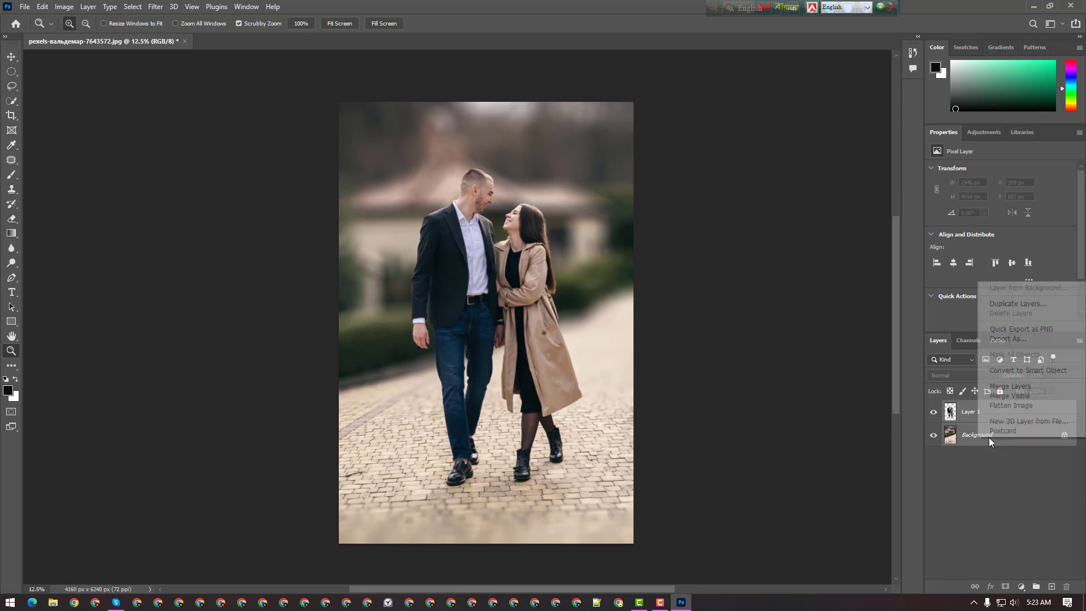
left_click(1036, 391)
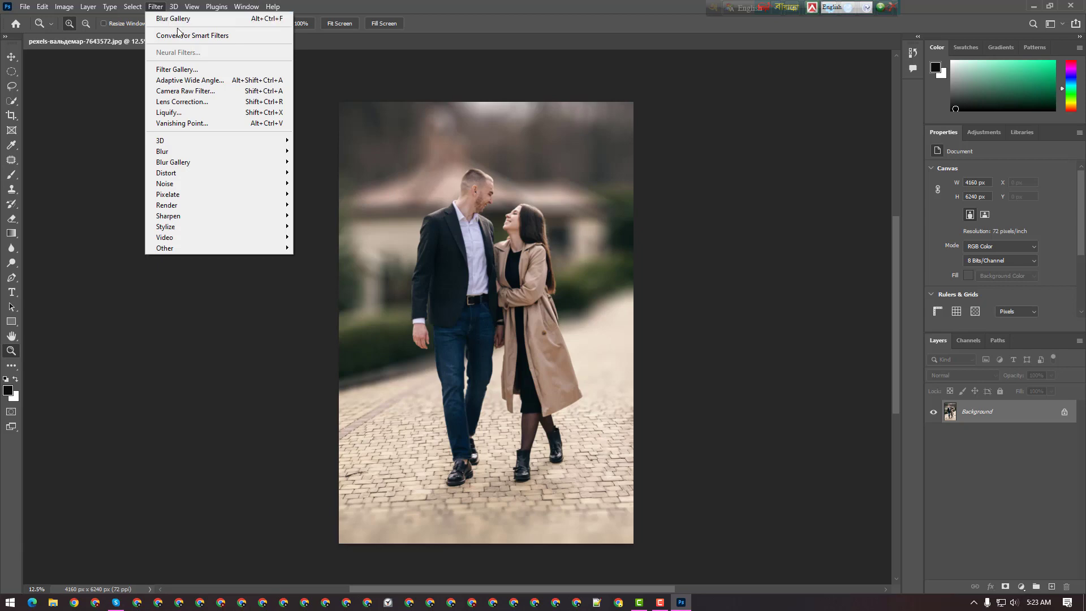
left_click(179, 93)
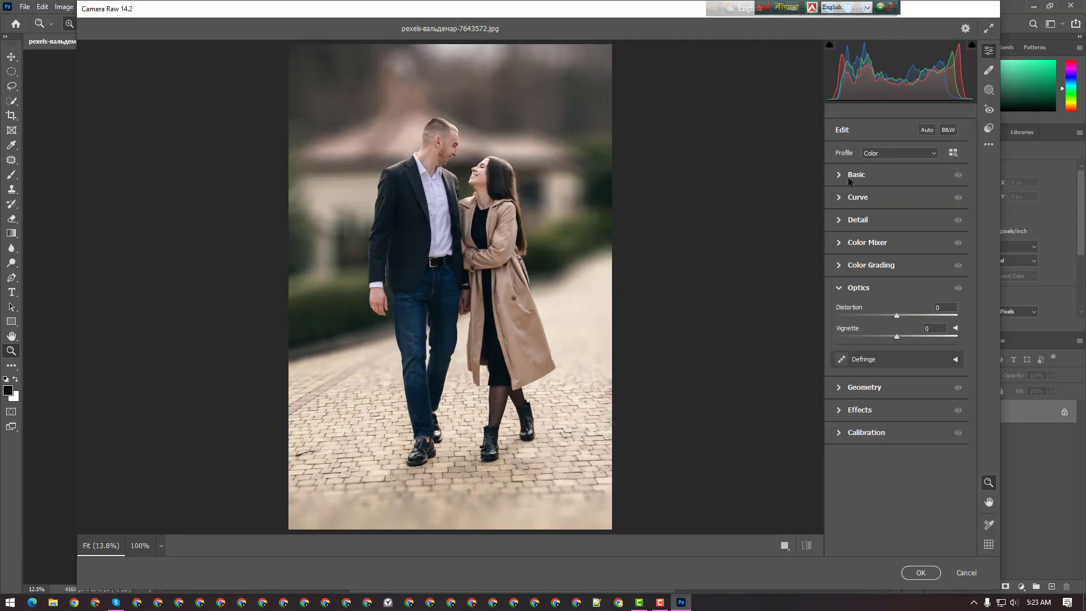
Set Contrast to +14, Highlights -17, Shadows -21, Whites -28, Blacks -8, Texture +34, Clarity +12 and Dehaze +6
left_click(848, 180)
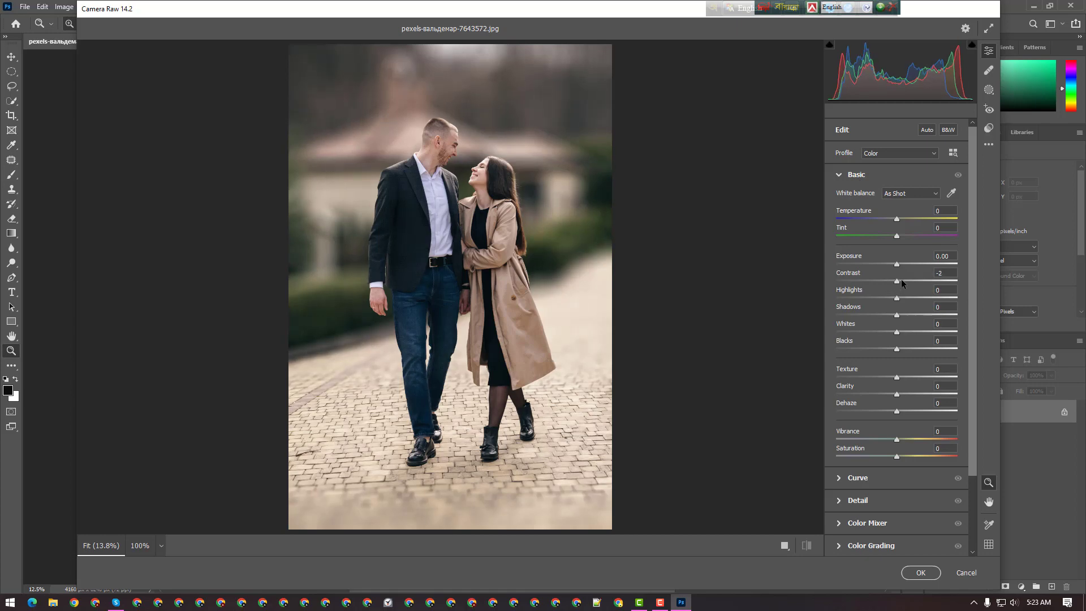
left_click_drag(896, 282, 917, 378)
scroll(904, 388, "down", 3)
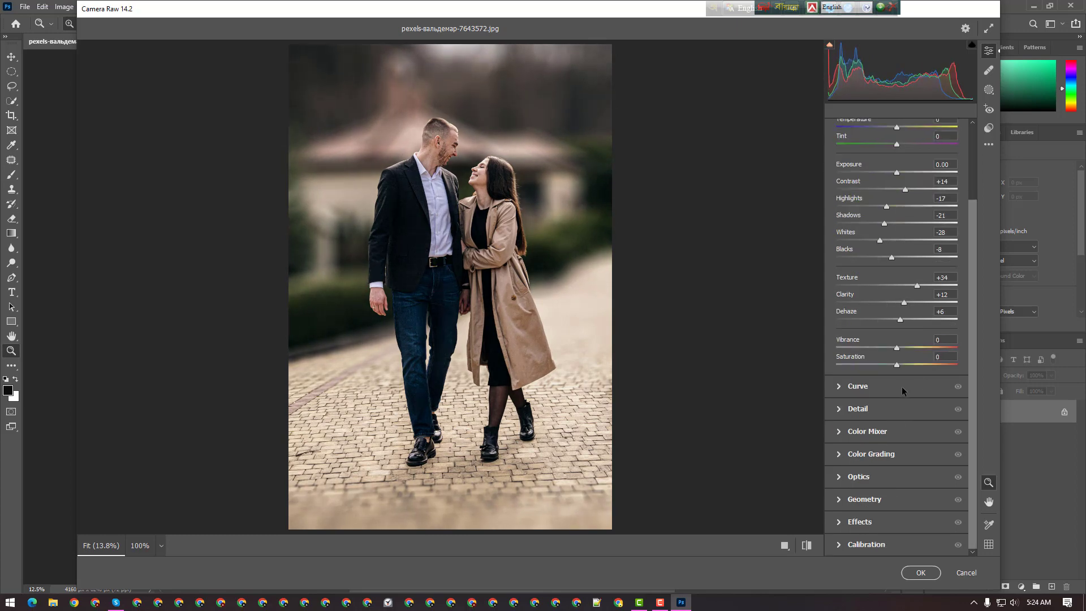
Adjust the Color Mixer hues and set saturation to Reds +27, Oranges +28, Yellows +34, Greens +26 and Blues +4
left_click(902, 432)
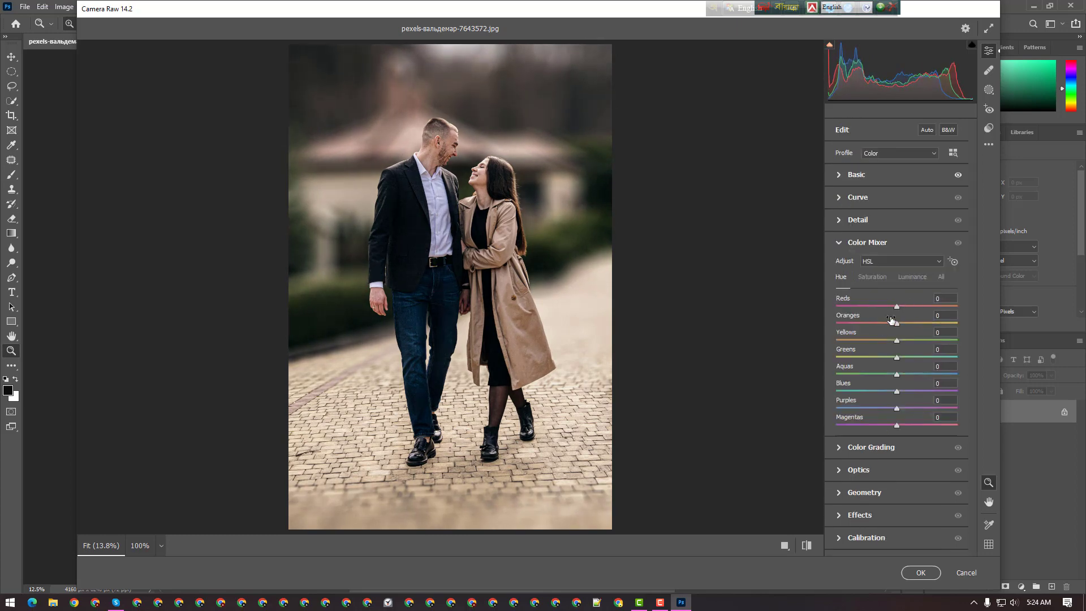
left_click_drag(896, 342, 856, 358)
left_click(871, 277)
left_click_drag(897, 325, 900, 392)
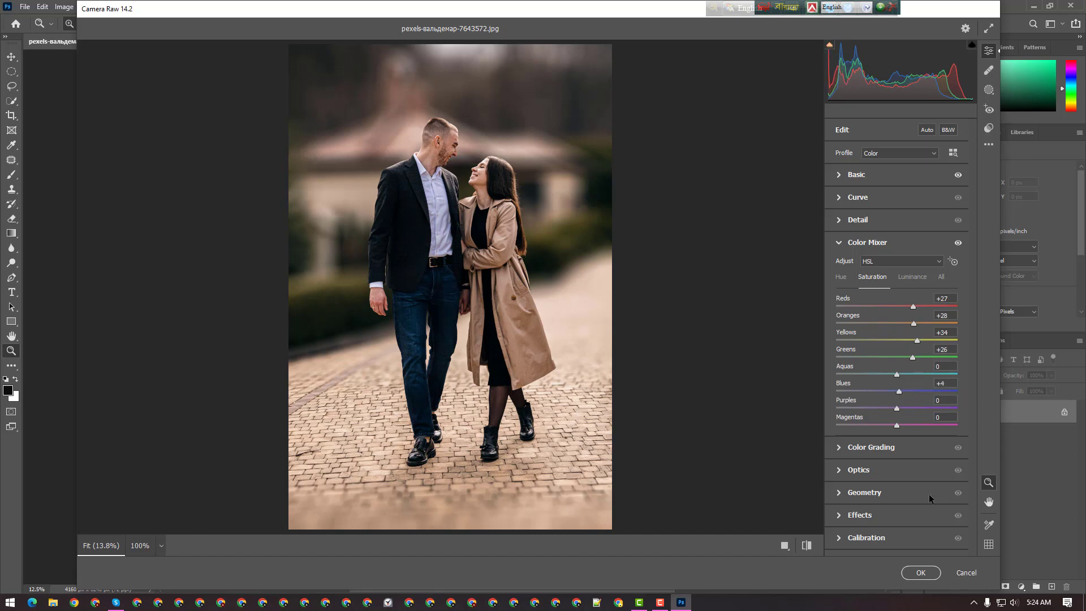
Darken the photo's corners with a negative Optics vignette and apply the Camera Raw adjustments
left_click(900, 469)
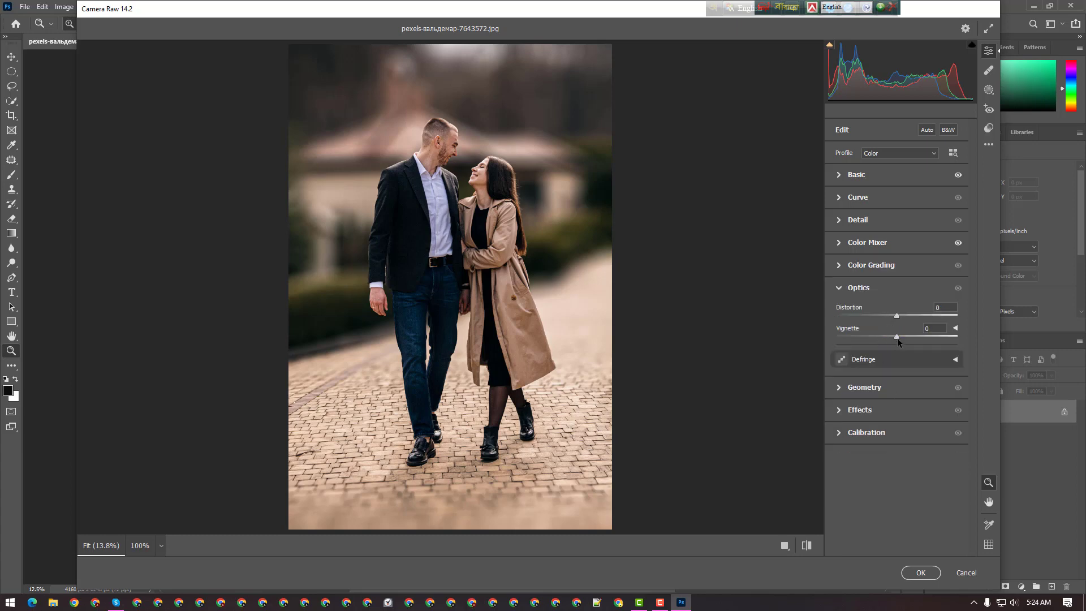
left_click_drag(896, 338, 866, 351)
left_click(920, 573)
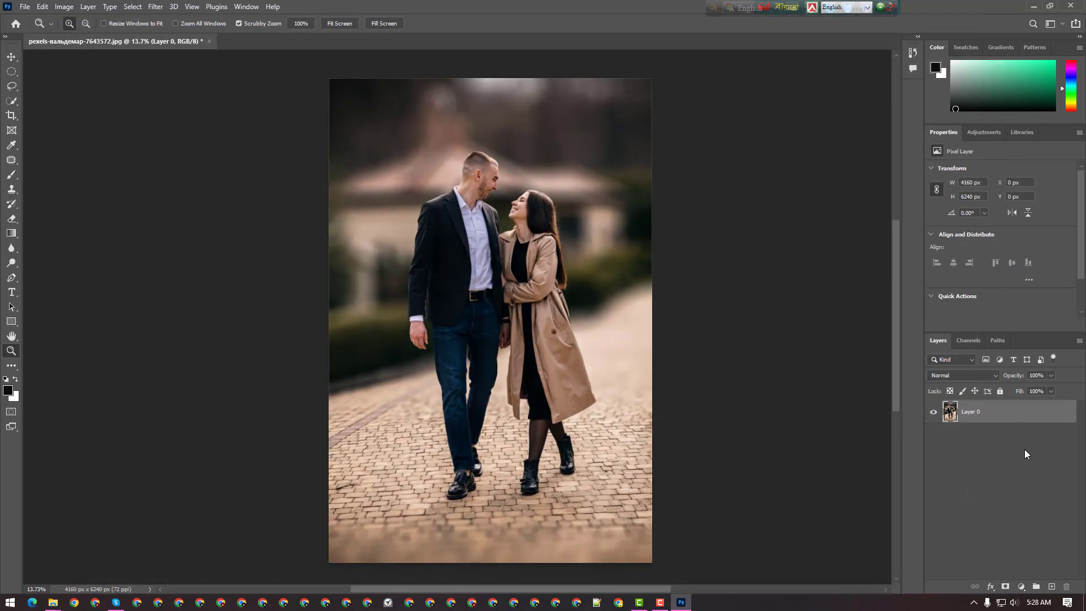
Select the original photo layer vvvvv and toggle the visibility of Layer 0 to compare before and after
left_click(1018, 436)
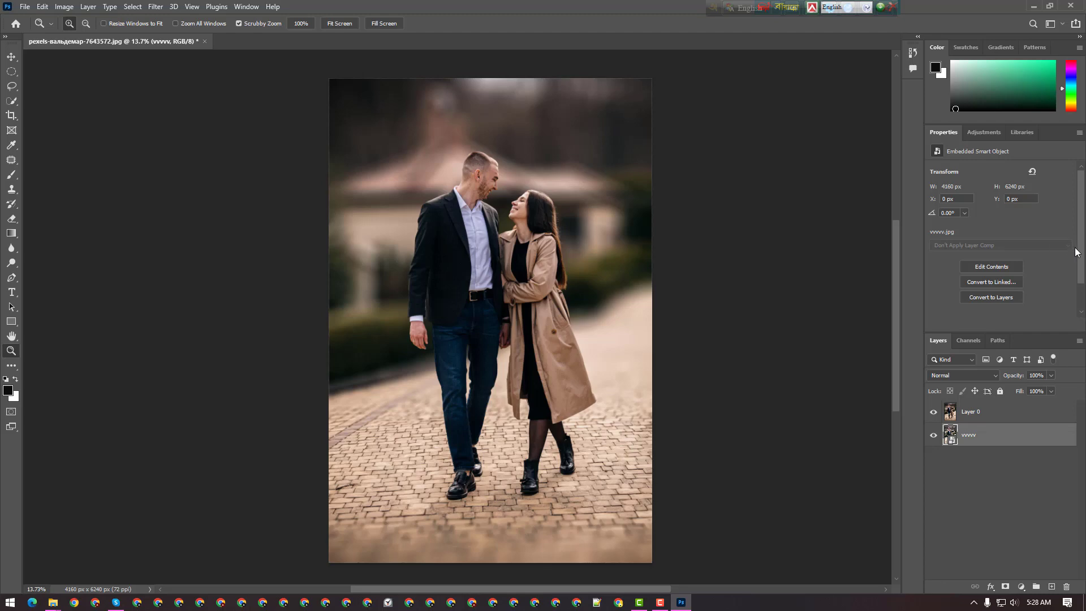
left_click(933, 412)
left_click(934, 412)
left_click(934, 412)
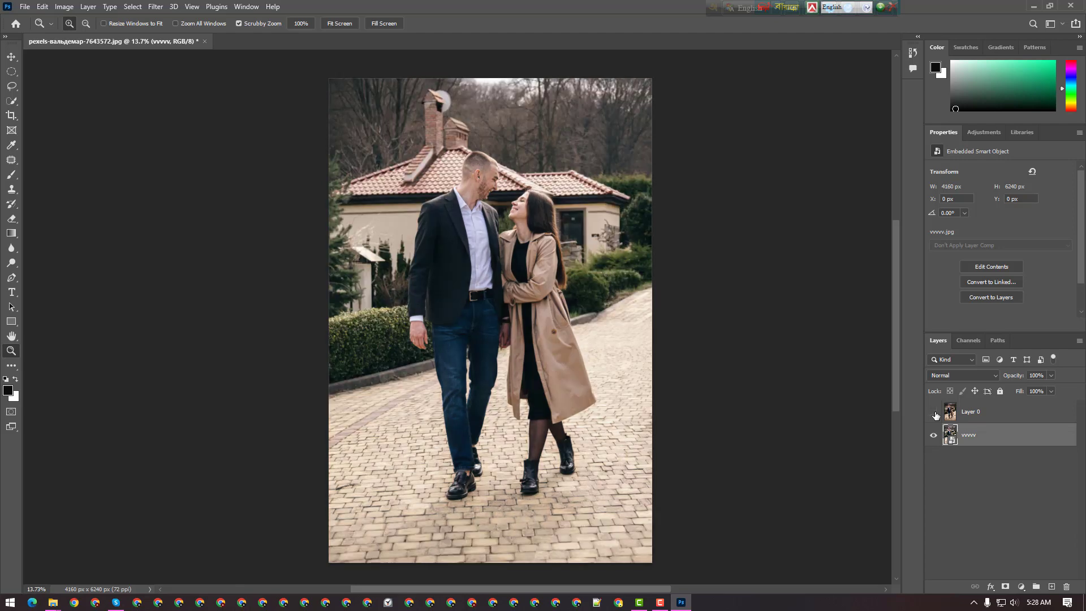
Turn on the visibility of the edited Layer 0 and delete the original photo layer vvvvv
left_click(934, 412)
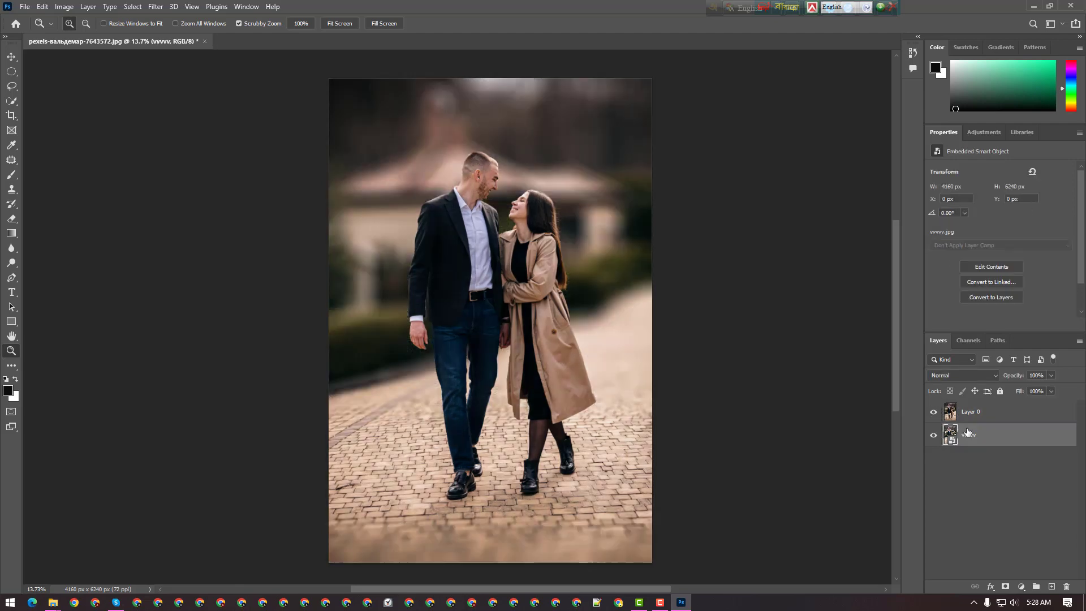
key("Delete")
Save the edited photo as a PNG file named "Background Blur pic", accepting the PNG format options
left_click(25, 6)
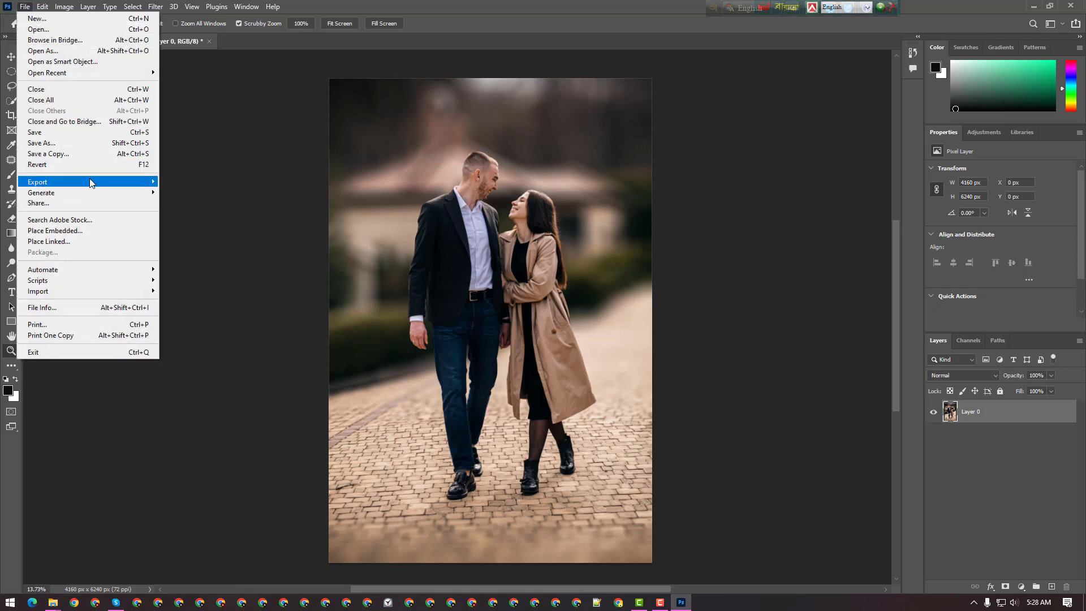
left_click(62, 145)
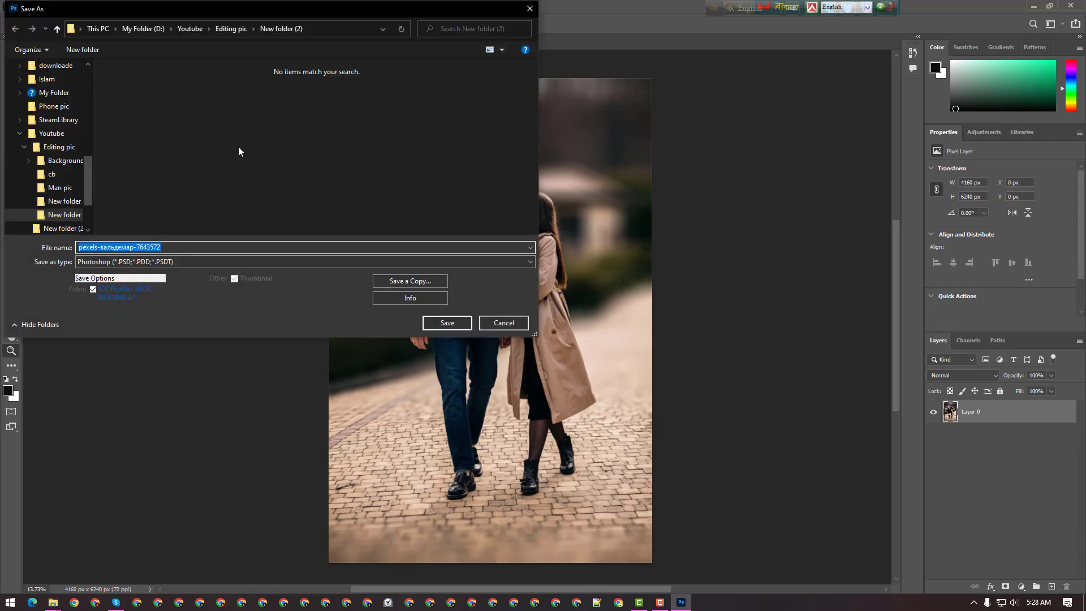
left_click(178, 264)
left_click(136, 308)
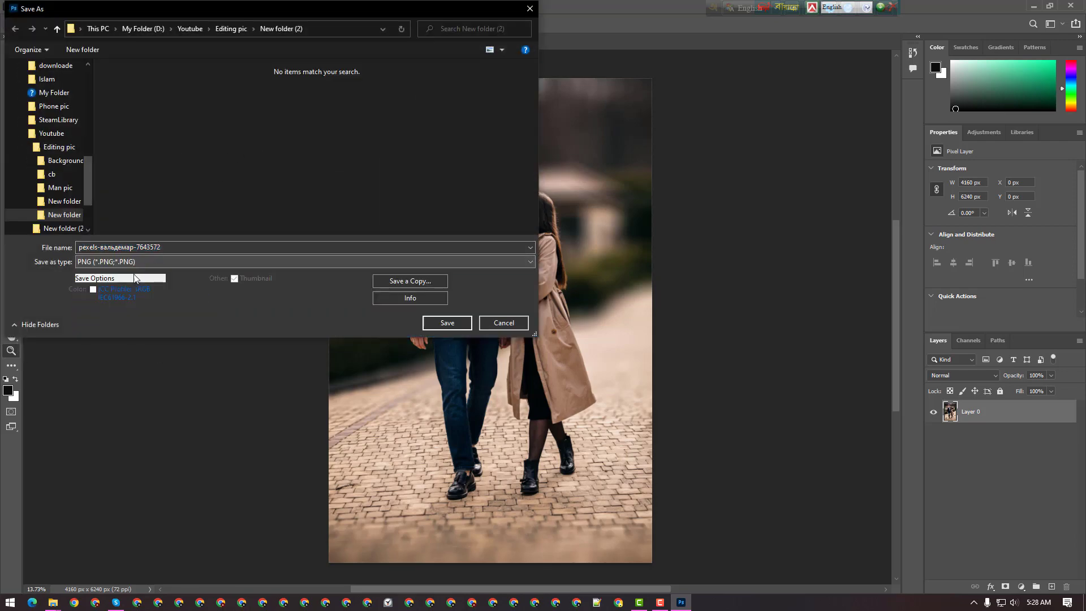
left_click_drag(186, 247, 74, 245)
type("Bac")
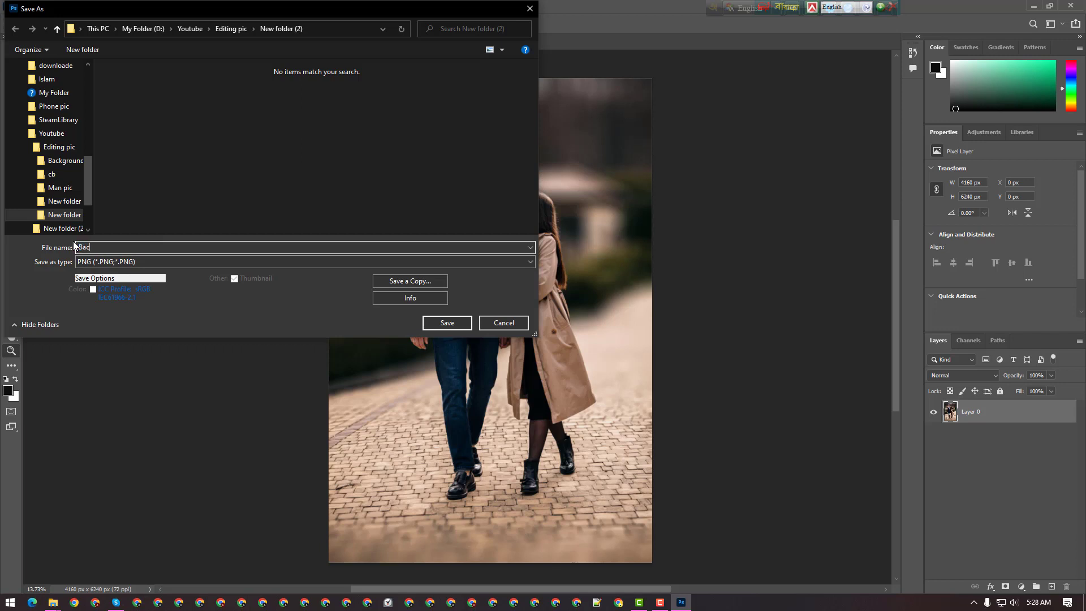
type("kground Blur pic")
left_click(457, 321)
left_click(604, 183)
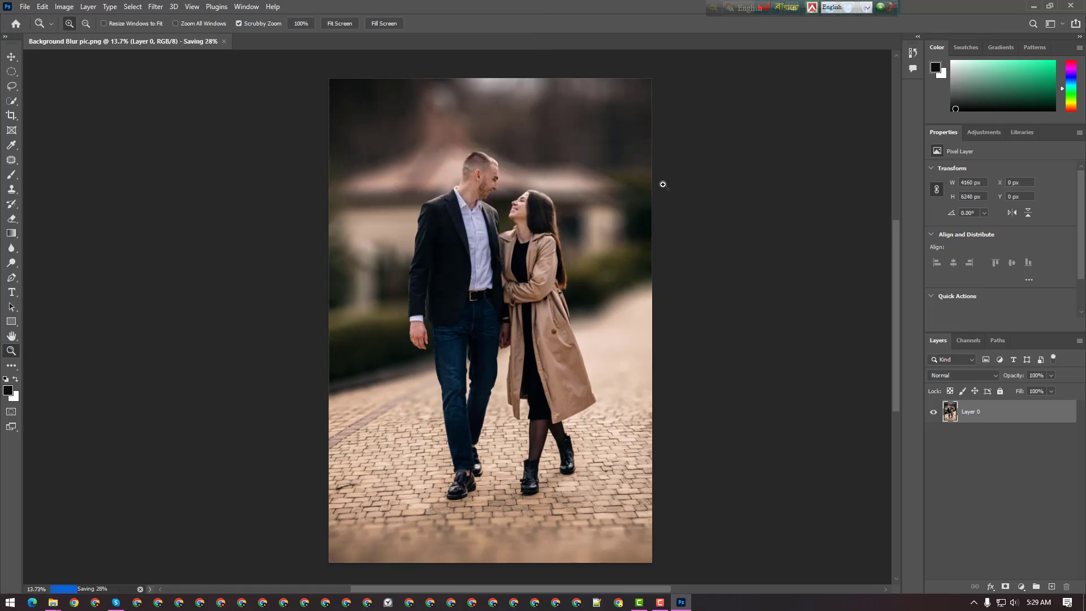